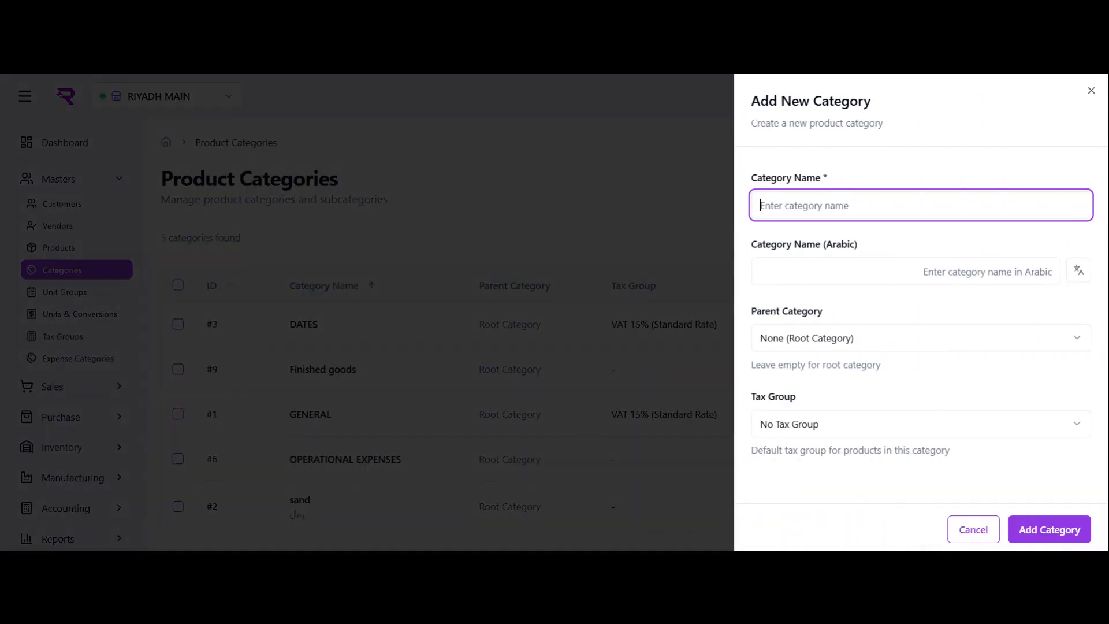
- Name the new root product category "Raw materials" and add it
{"action": "type", "text": "Raw materials"}
{"action": "left_click", "coordinate": [1044, 532]}
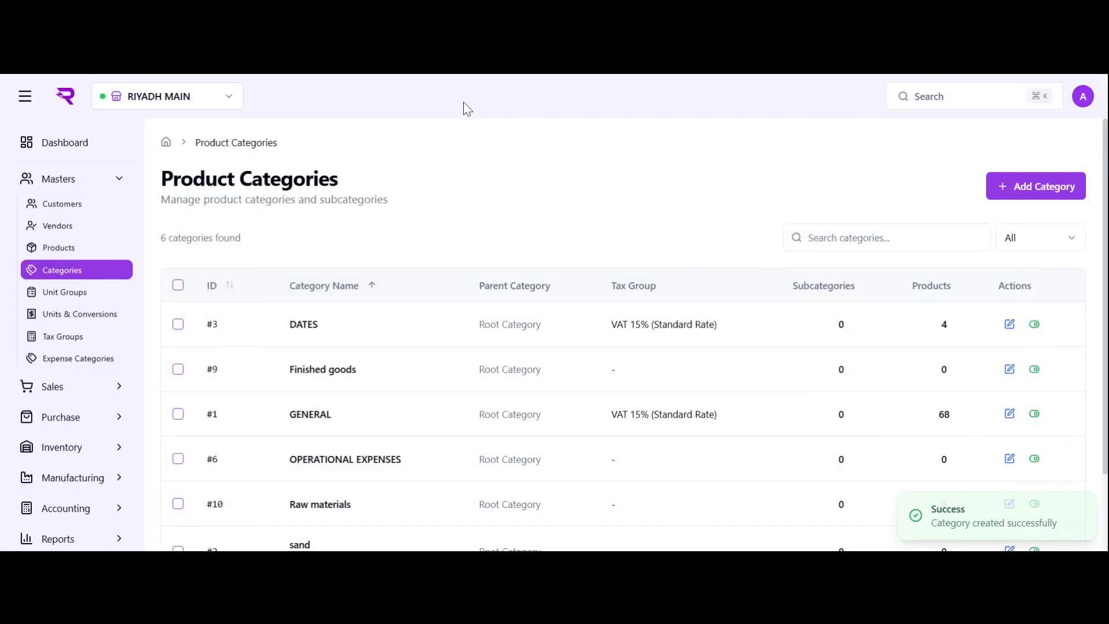
- Add a product named "Pickle masala" in category Finished goods with unit Kilogram and tax group VAT 15% (Standard Rate)
{"action": "left_click", "coordinate": [64, 249]}
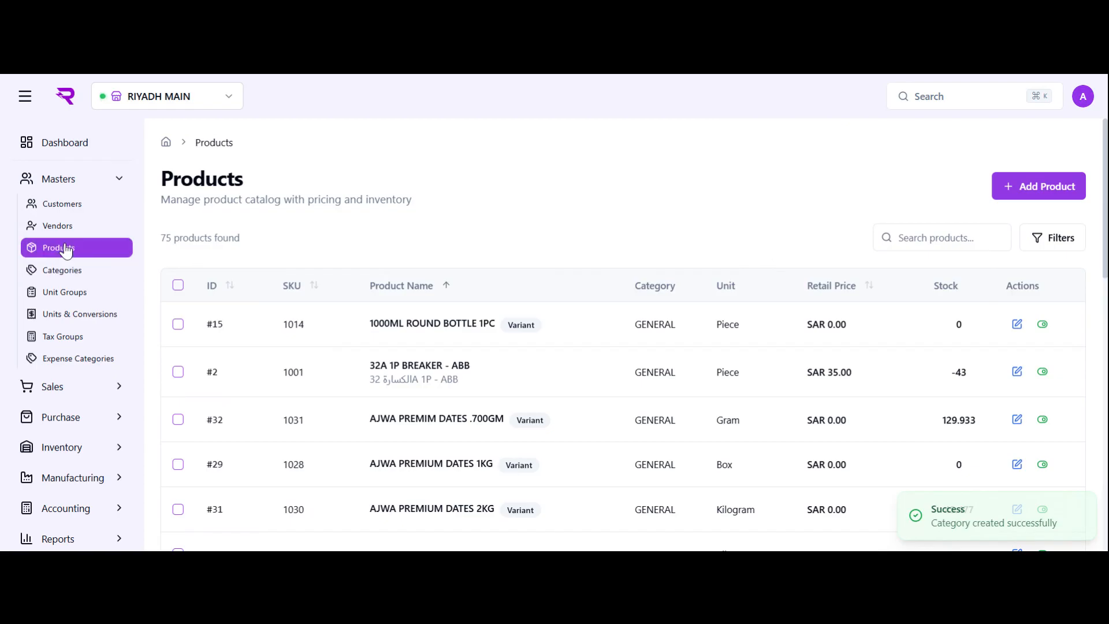
{"action": "left_click", "coordinate": [1002, 184]}
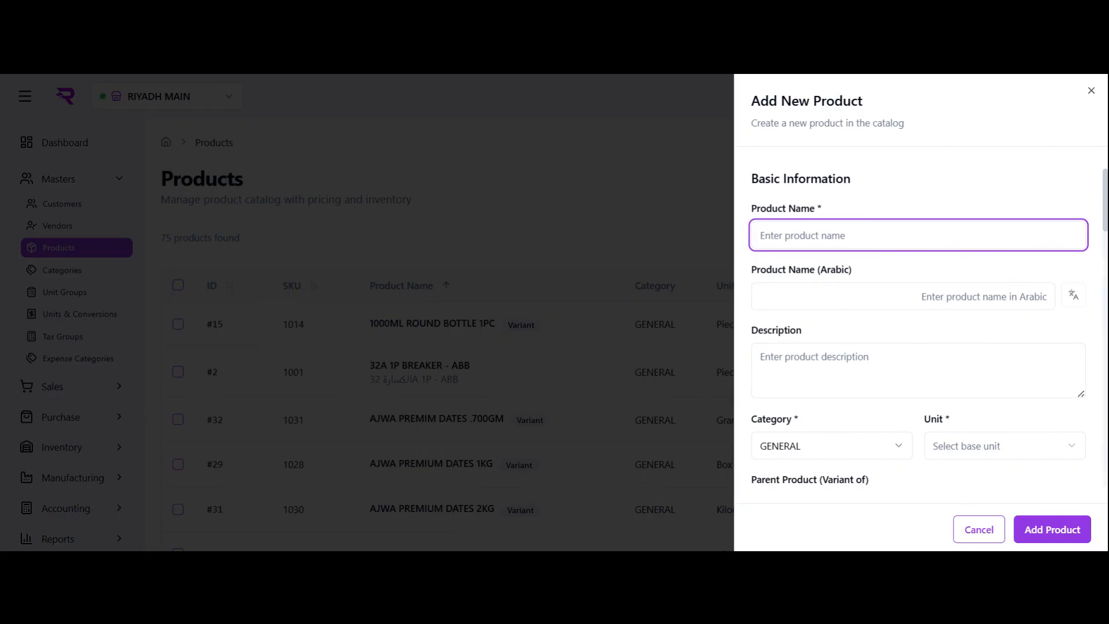
{"action": "type", "text": "Pickle masala"}
{"action": "left_click", "coordinate": [792, 445]}
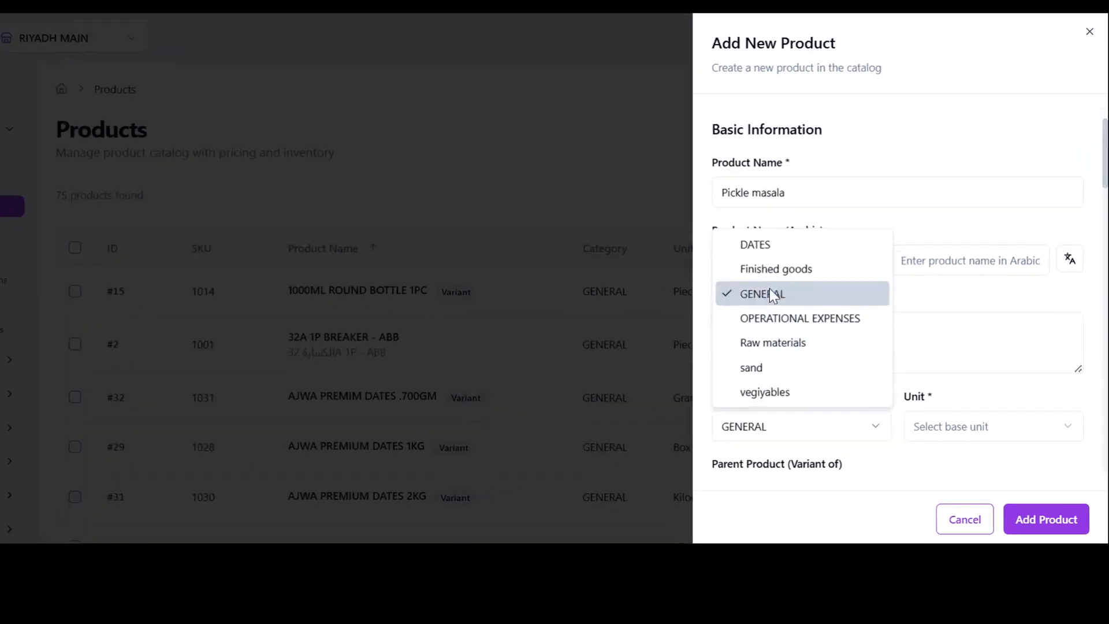
{"action": "left_click", "coordinate": [768, 274]}
{"action": "left_click", "coordinate": [930, 422]}
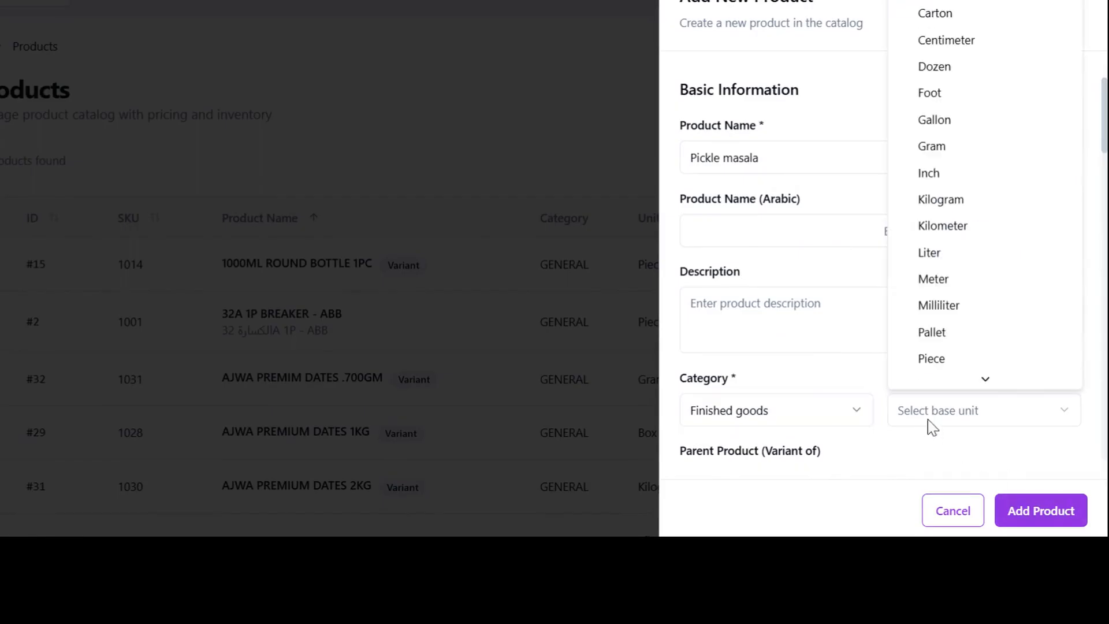
{"action": "left_click", "coordinate": [970, 213]}
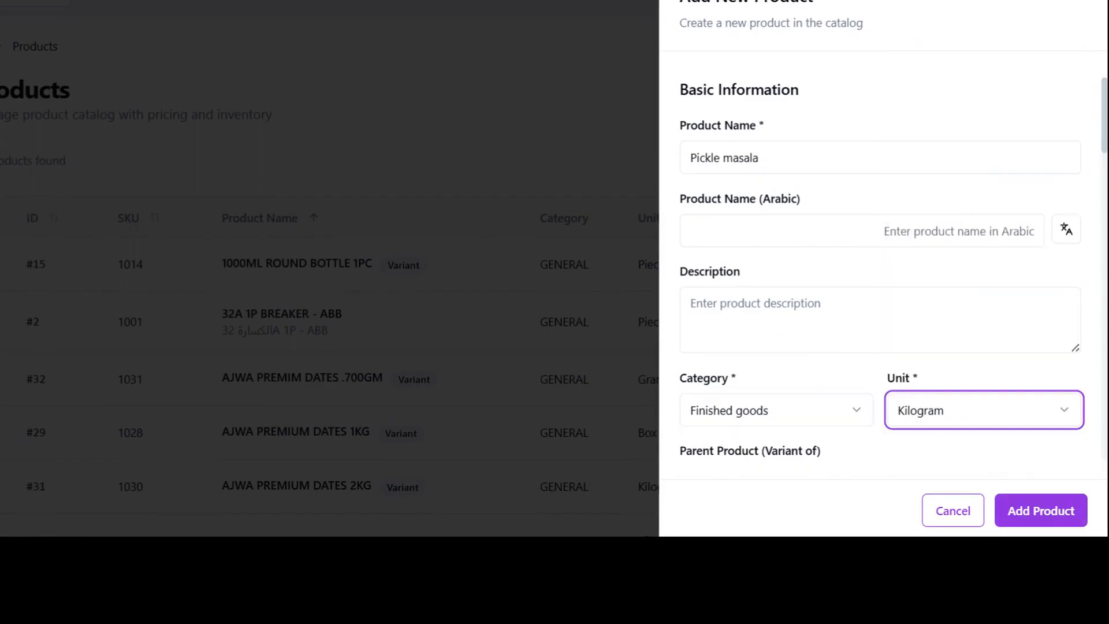
{"action": "scroll", "coordinate": [959, 278], "scroll_direction": "down", "scroll_amount": 3}
{"action": "left_click", "coordinate": [942, 407]}
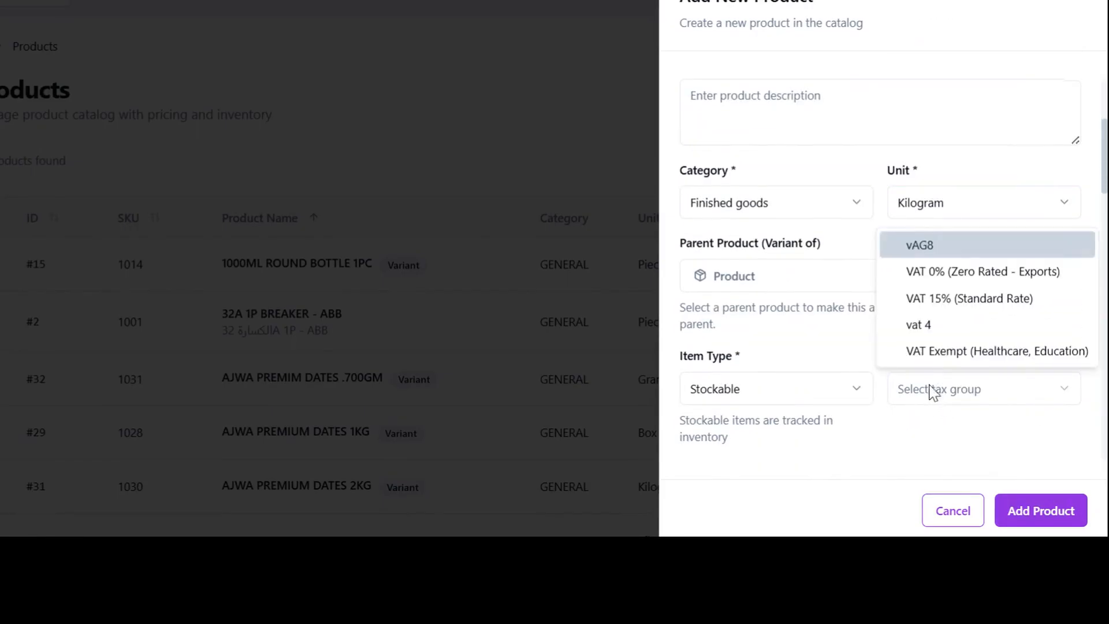
{"action": "left_click", "coordinate": [925, 302]}
{"action": "scroll", "coordinate": [854, 267], "scroll_direction": "up", "scroll_amount": 4}
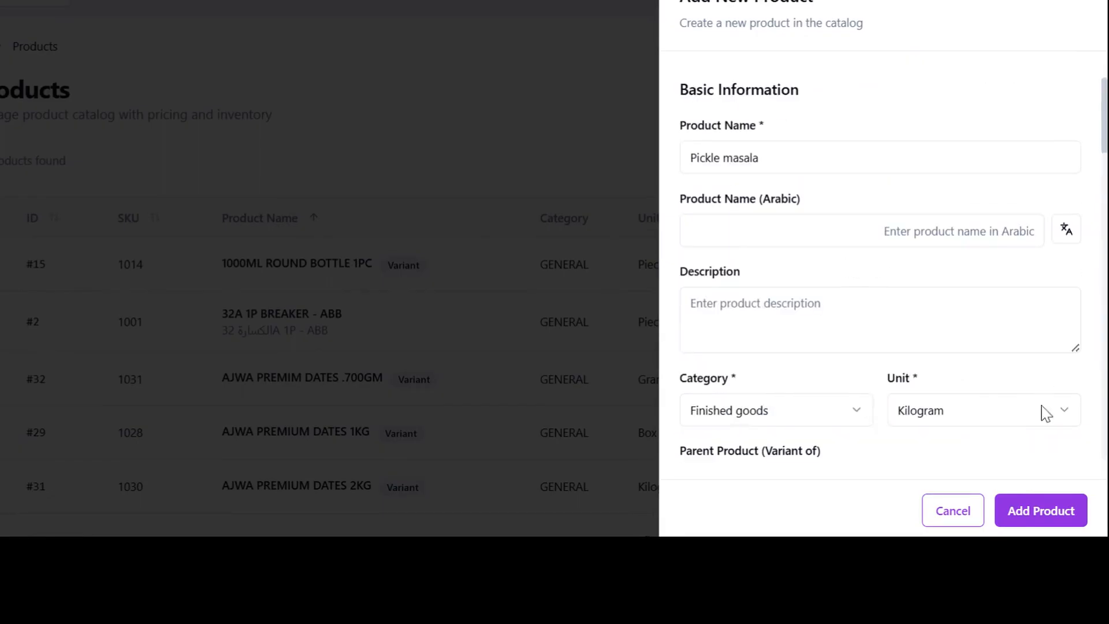
{"action": "left_click", "coordinate": [1044, 510]}
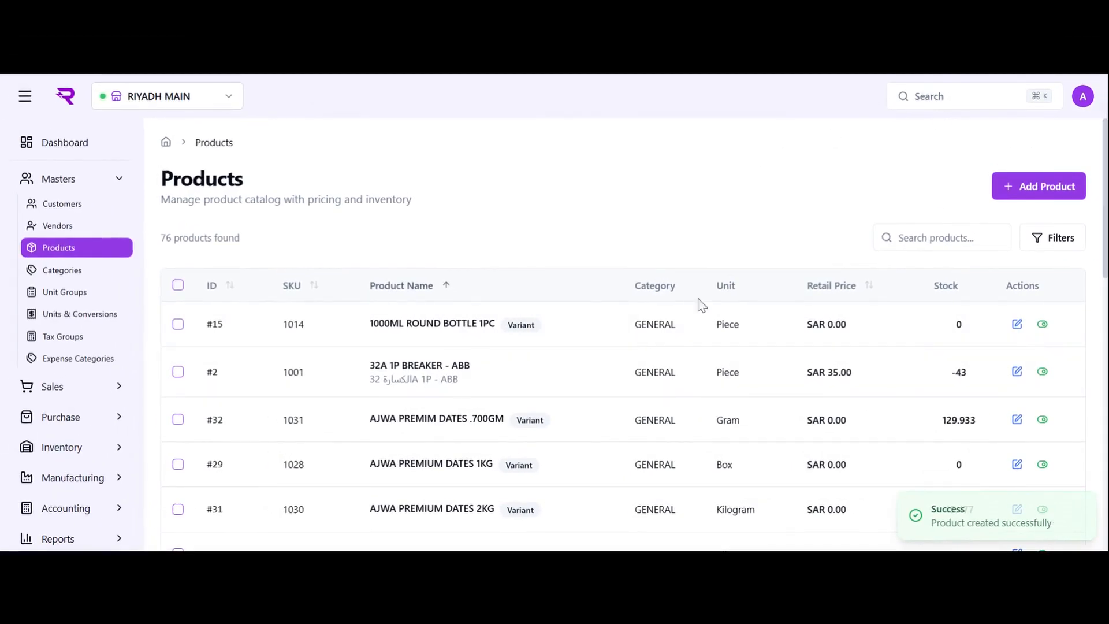
- Search the product list for "pickl" and open Pickle masala for editing
{"action": "left_click", "coordinate": [959, 238]}
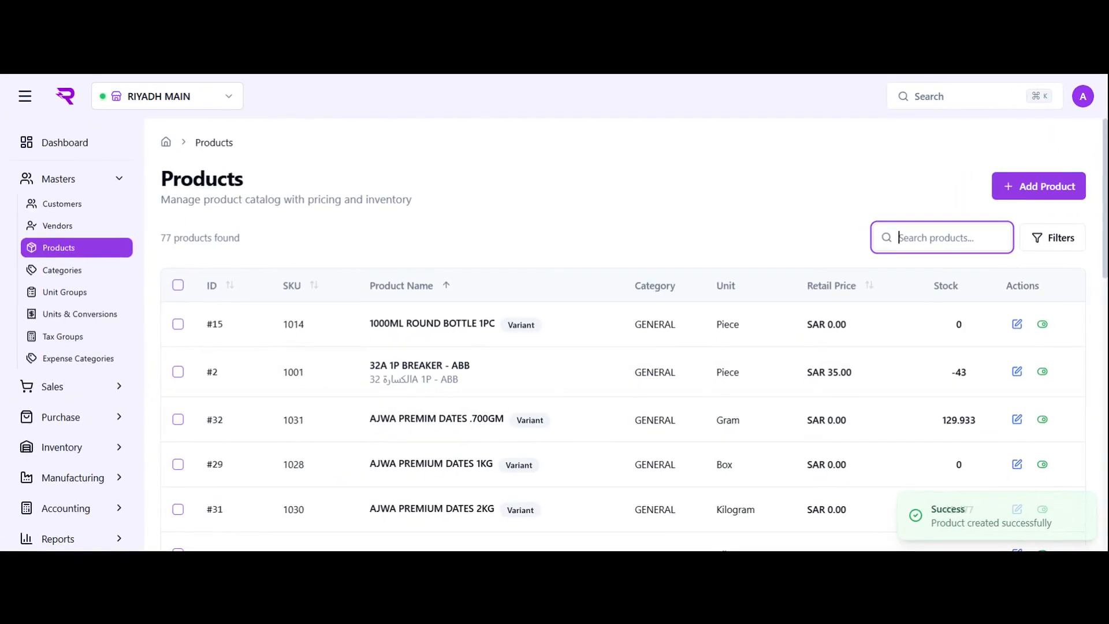
{"action": "type", "text": "p"}
{"action": "key", "text": "BackSpace"}
{"action": "type", "text": "p"}
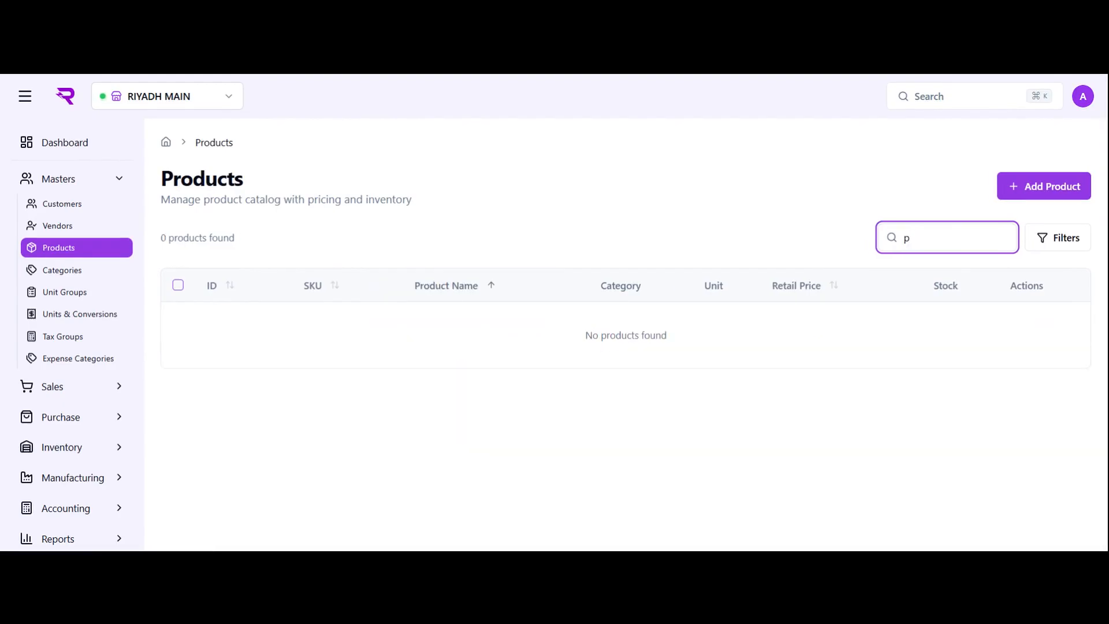
{"action": "key", "text": "BackSpace"}
{"action": "type", "text": "pick"}
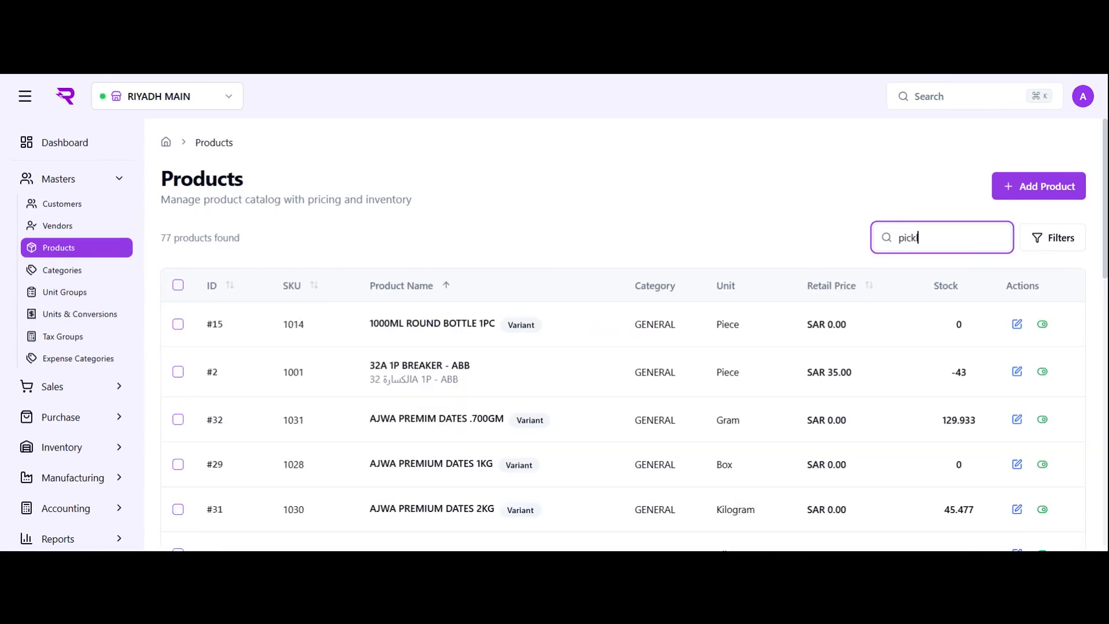
{"action": "type", "text": "l"}
{"action": "left_click", "coordinate": [1008, 324]}
- Enable batch tracking for Pickle masala, review its other settings, and save the changes
{"action": "scroll", "coordinate": [913, 187], "scroll_direction": "down", "scroll_amount": 15}
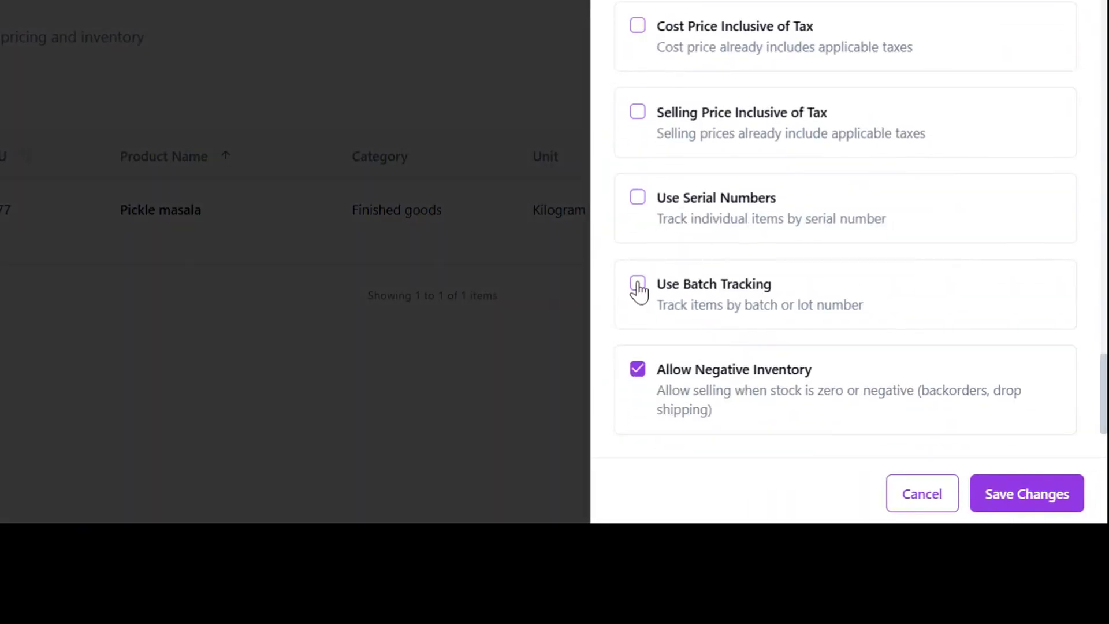
{"action": "left_click", "coordinate": [638, 283]}
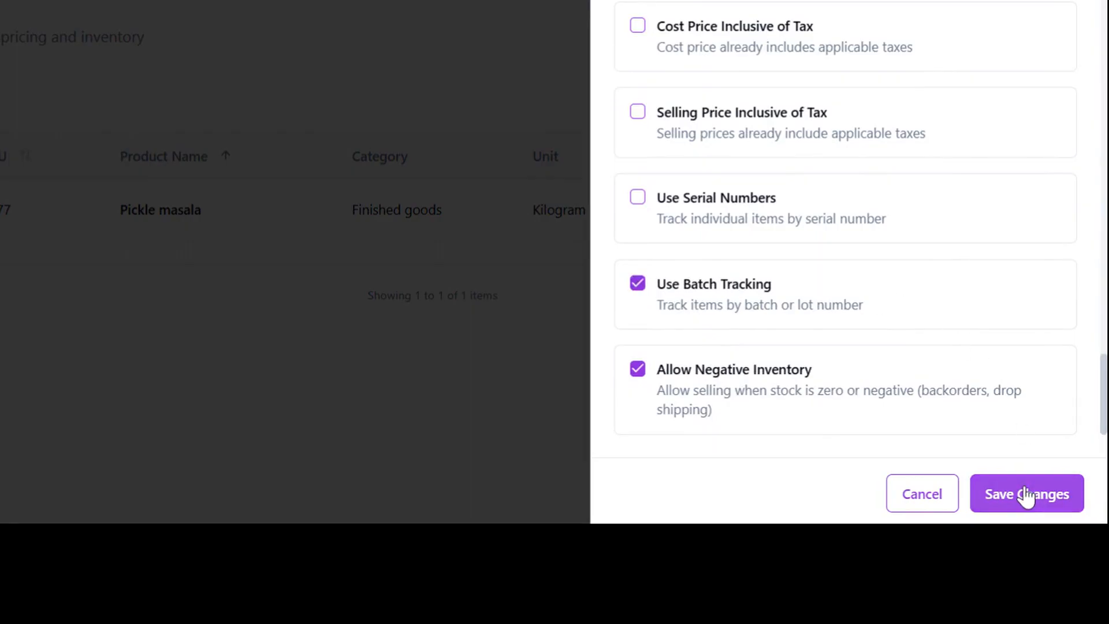
{"action": "scroll", "coordinate": [968, 165], "scroll_direction": "up", "scroll_amount": 4}
{"action": "scroll", "coordinate": [969, 172], "scroll_direction": "down", "scroll_amount": 4}
{"action": "scroll", "coordinate": [933, 265], "scroll_direction": "up", "scroll_amount": 10}
{"action": "scroll", "coordinate": [955, 237], "scroll_direction": "down", "scroll_amount": 10}
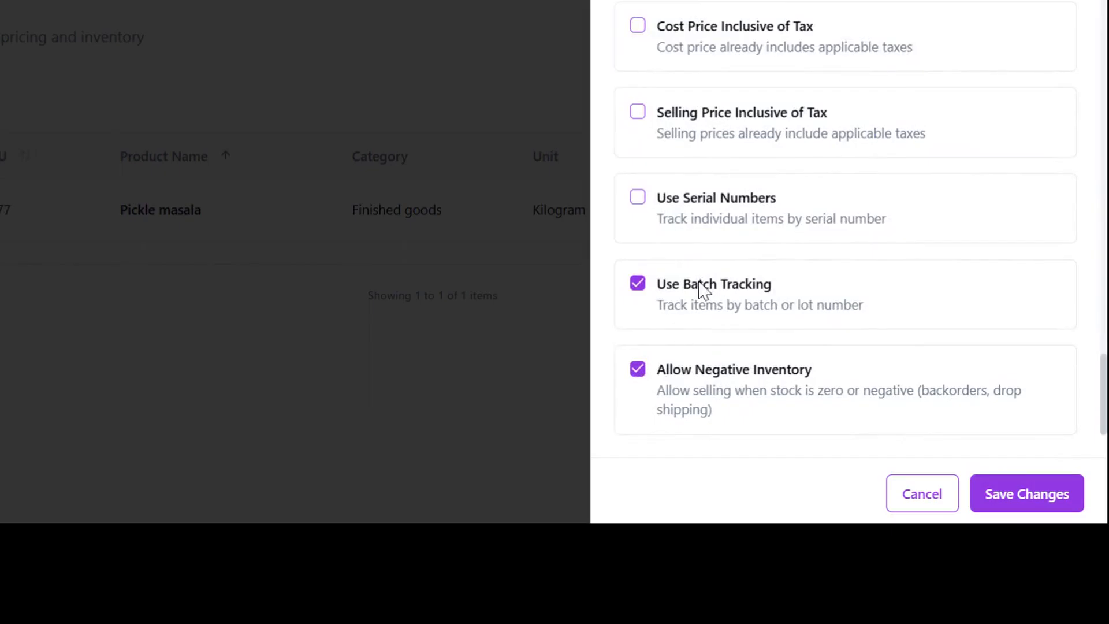
{"action": "scroll", "coordinate": [748, 196], "scroll_direction": "up", "scroll_amount": 10}
{"action": "scroll", "coordinate": [748, 196], "scroll_direction": "up", "scroll_amount": 5}
{"action": "scroll", "coordinate": [728, 145], "scroll_direction": "down", "scroll_amount": 10}
{"action": "scroll", "coordinate": [843, 231], "scroll_direction": "down", "scroll_amount": 1}
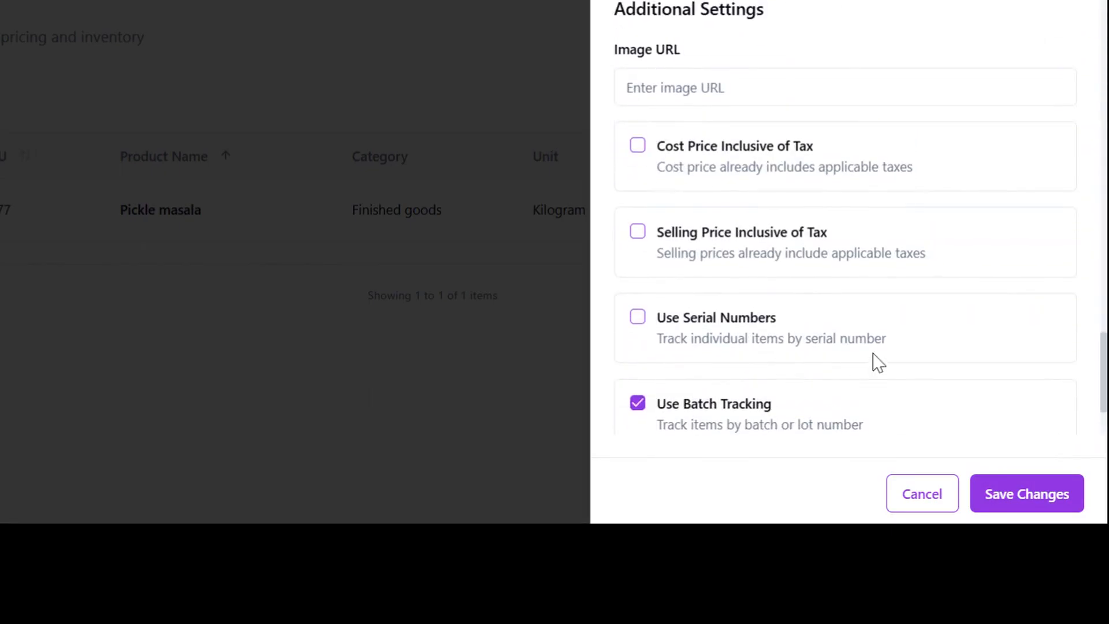
{"action": "scroll", "coordinate": [877, 361], "scroll_direction": "down", "scroll_amount": 2}
{"action": "left_click", "coordinate": [1007, 492]}
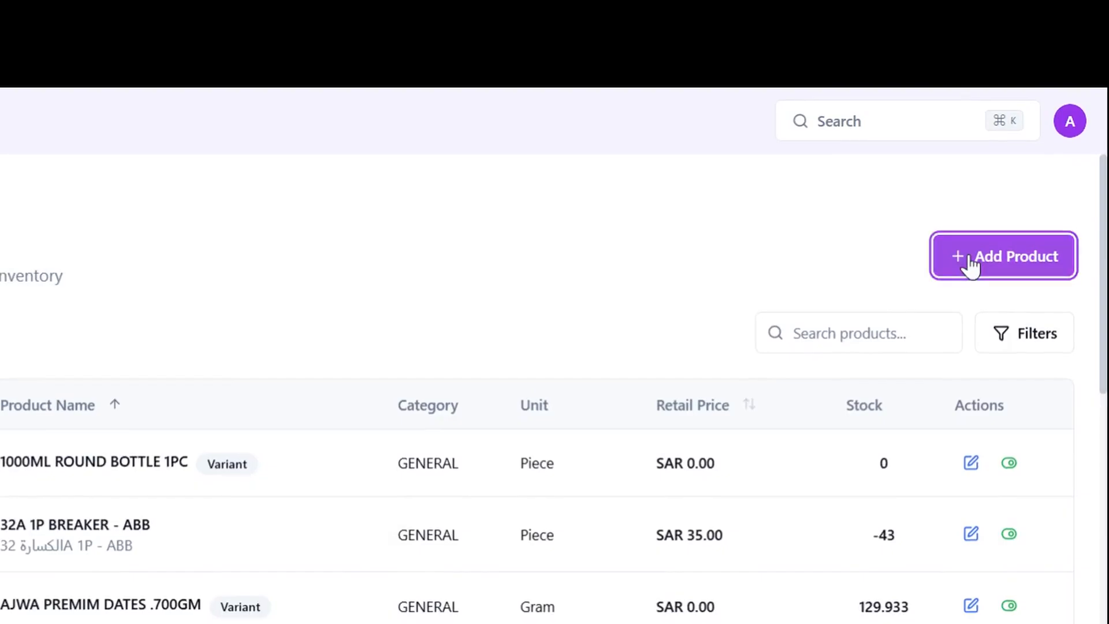
- Add a product named "Mustard seeds" with unit Kilogram, category Raw materials and tax group VAT 15% (Standard Rate)
{"action": "left_click", "coordinate": [1018, 192]}
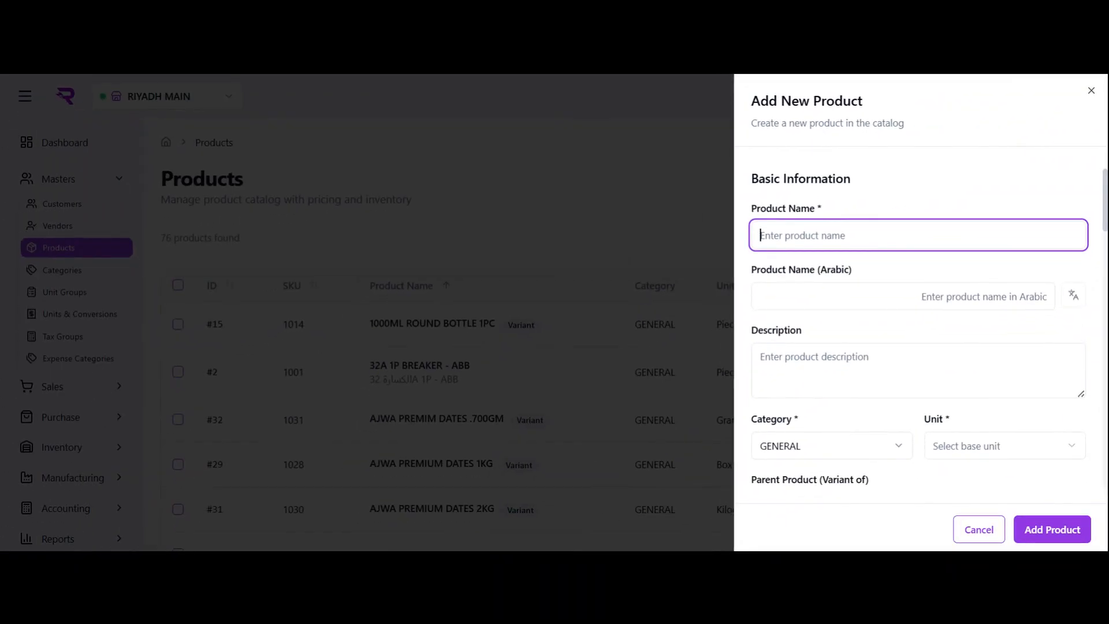
{"action": "type", "text": "Mustard seeds"}
{"action": "left_click", "coordinate": [955, 446]}
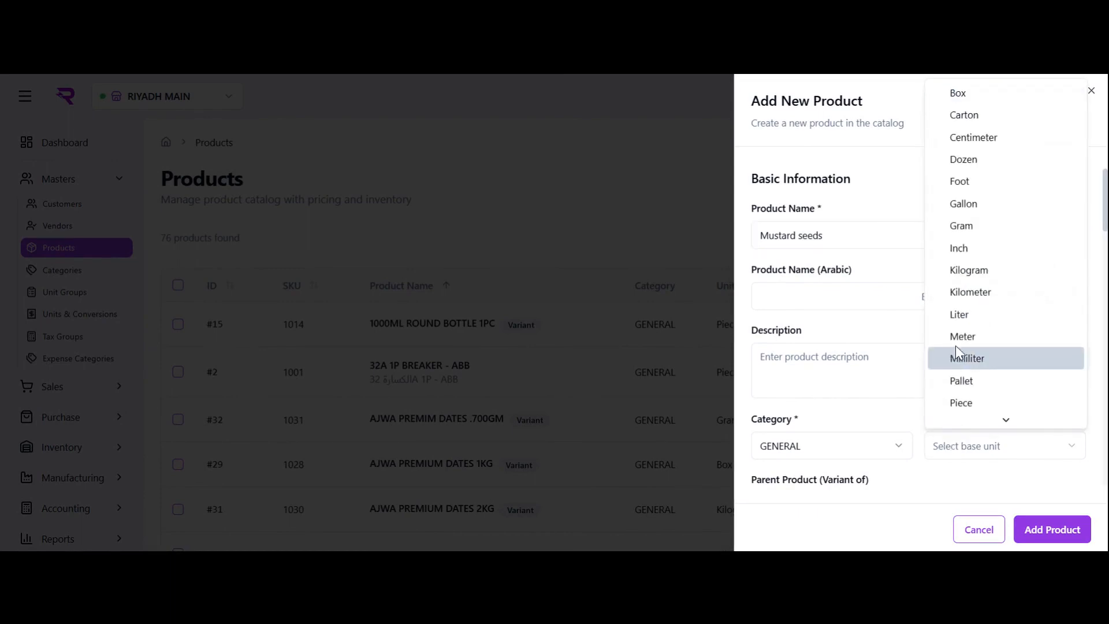
{"action": "left_click", "coordinate": [973, 272]}
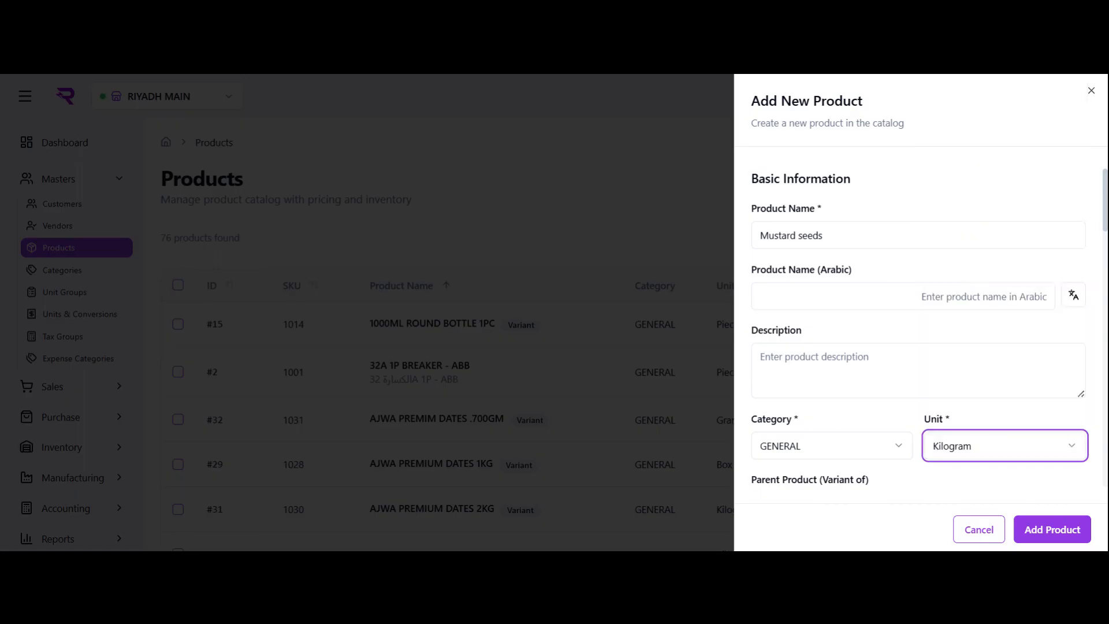
{"action": "left_click", "coordinate": [806, 446]}
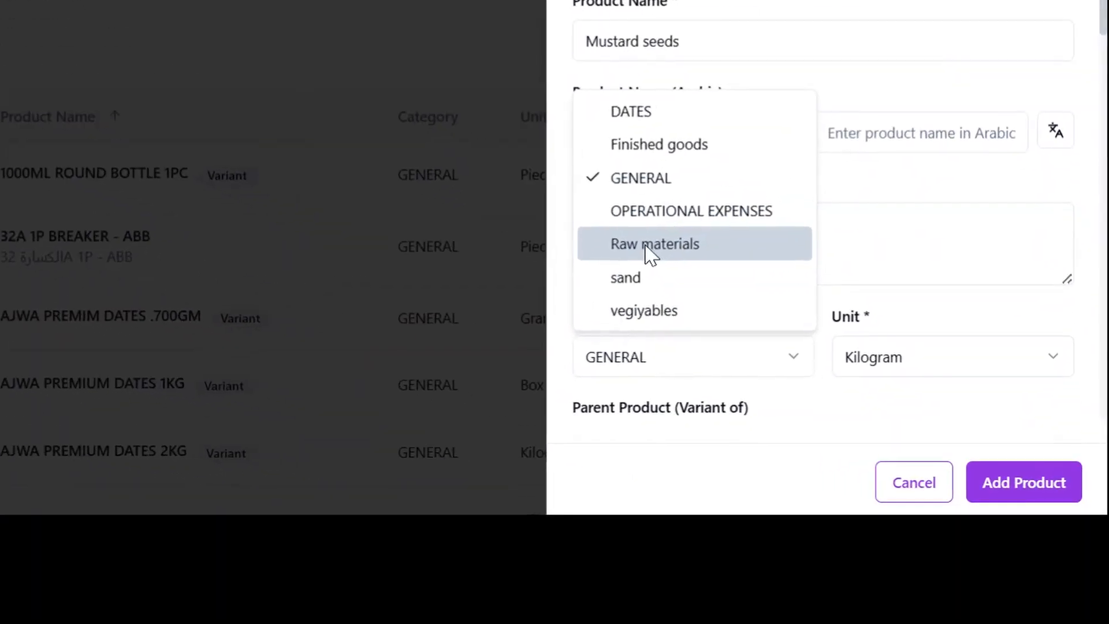
{"action": "left_click", "coordinate": [803, 372]}
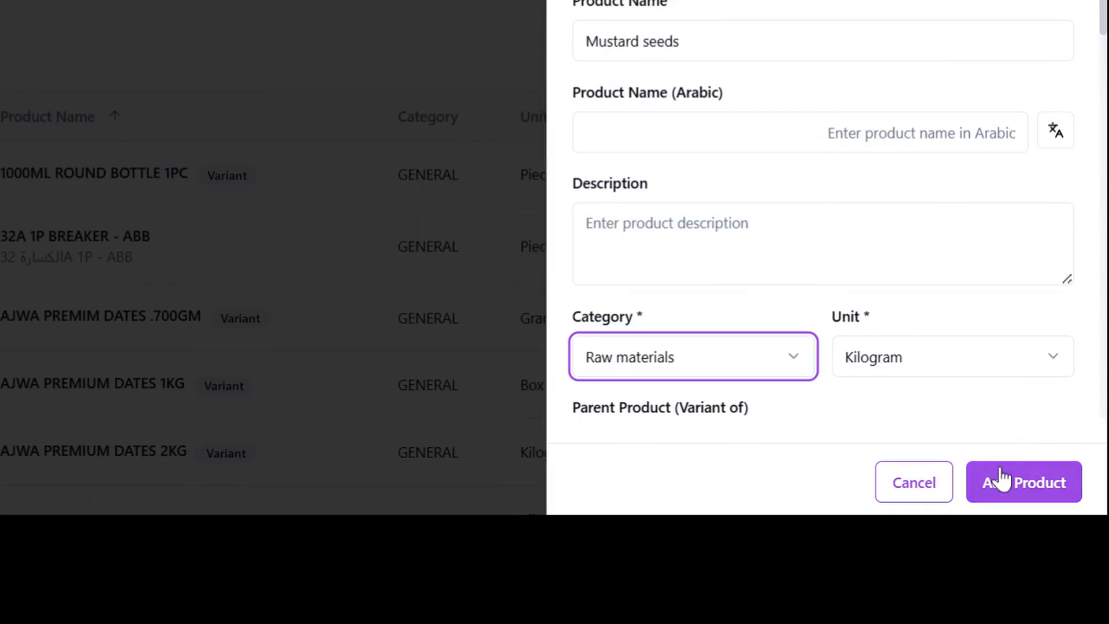
{"action": "scroll", "coordinate": [897, 332], "scroll_direction": "down", "scroll_amount": 4}
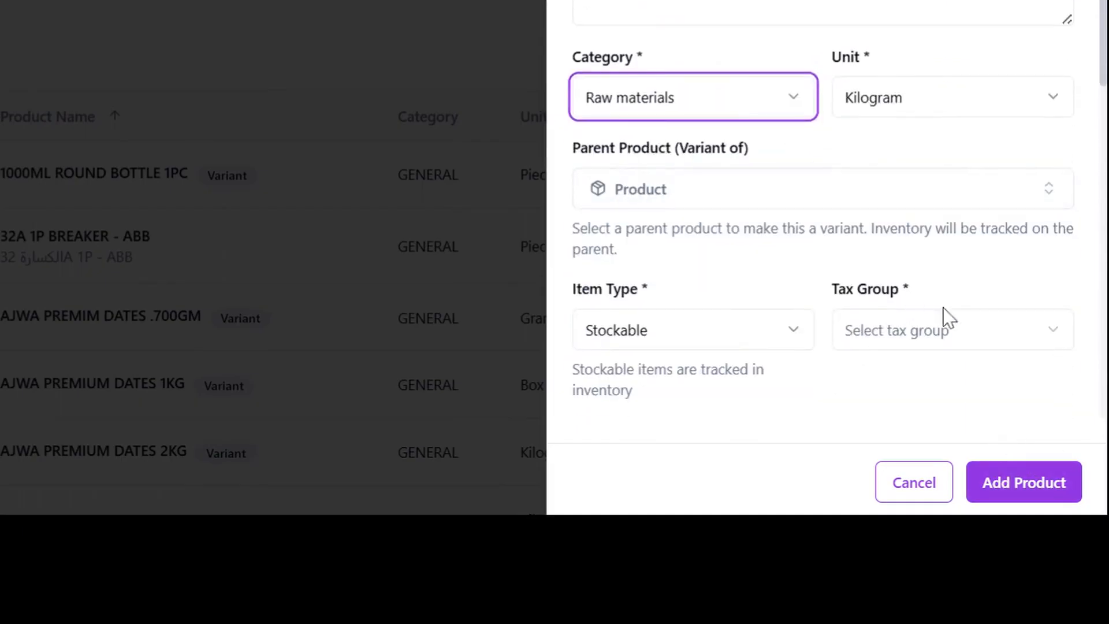
{"action": "left_click", "coordinate": [917, 334]}
{"action": "left_click", "coordinate": [901, 208]}
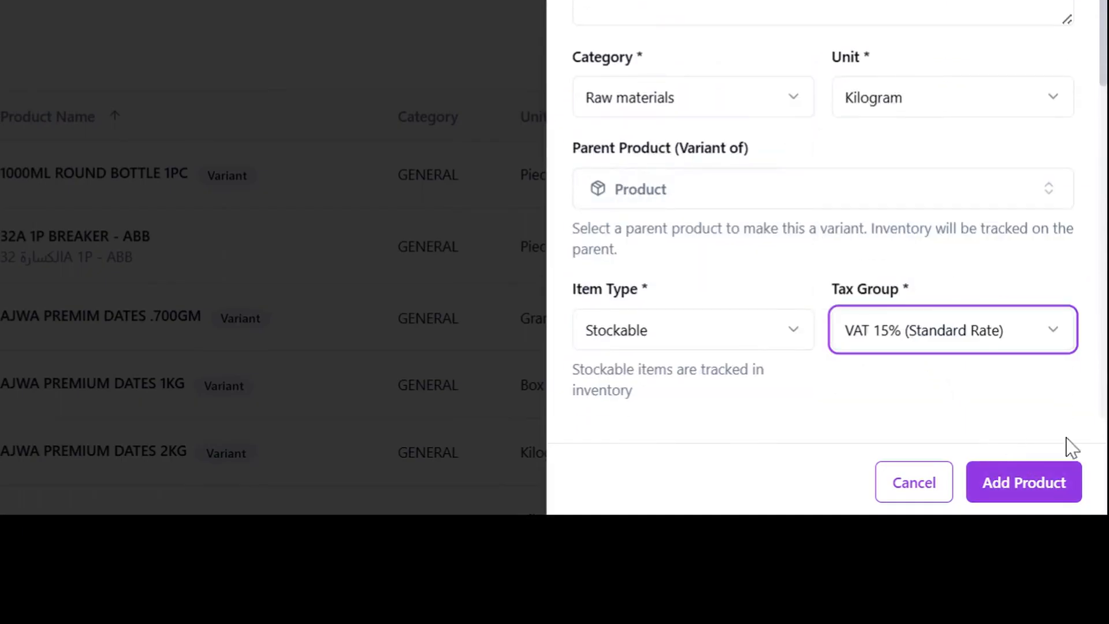
{"action": "left_click", "coordinate": [1011, 479]}
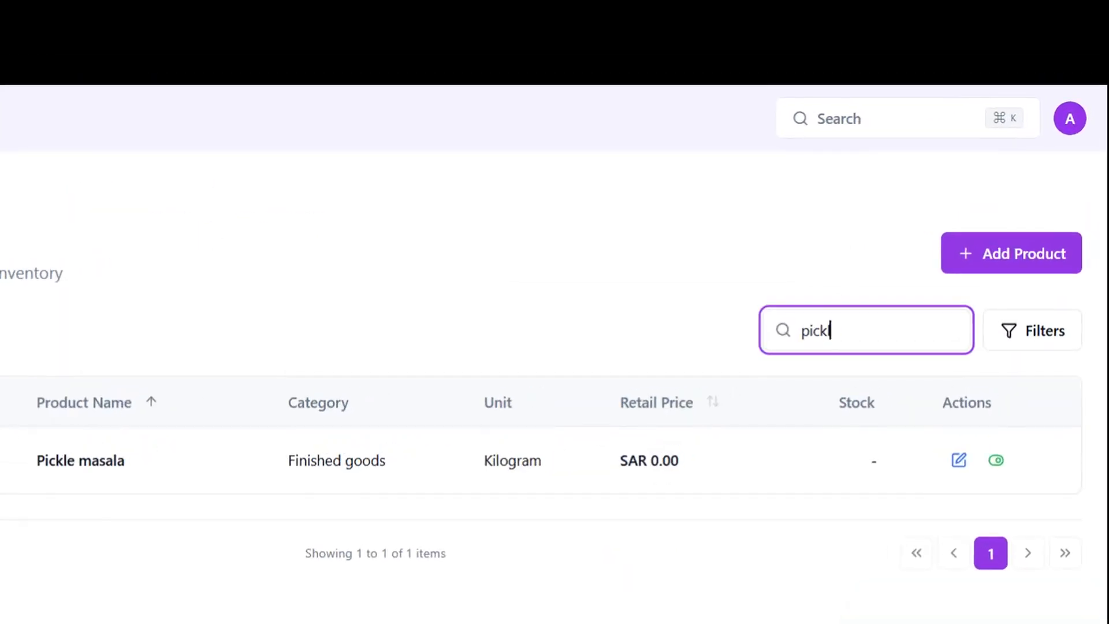
- Clear the search text so the product list is unfiltered
{"action": "key", "text": "BackSpace"}
{"action": "key", "text": "BackSpace"}
{"action": "key", "text": "BackSpace"}
{"action": "key", "text": "BackSpace"}
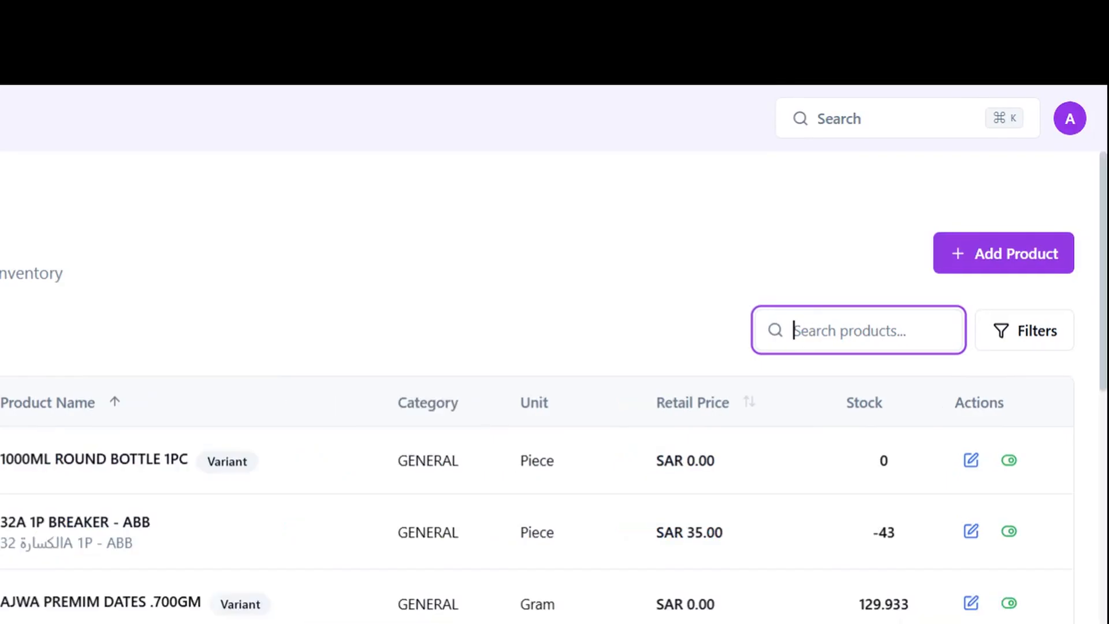
- Add a product named "Chilli powder red" with unit Kilogram, category Raw materials and tax group VAT 15% (Standard Rate)
{"action": "left_click", "coordinate": [980, 261]}
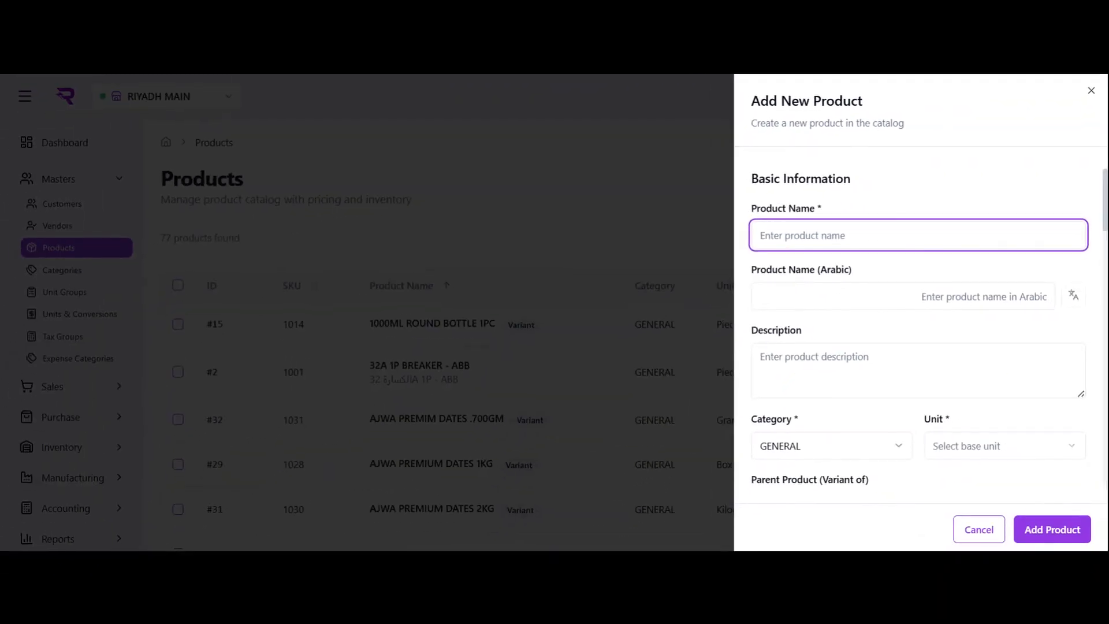
{"action": "type", "text": "C"}
{"action": "left_click", "coordinate": [1006, 449]}
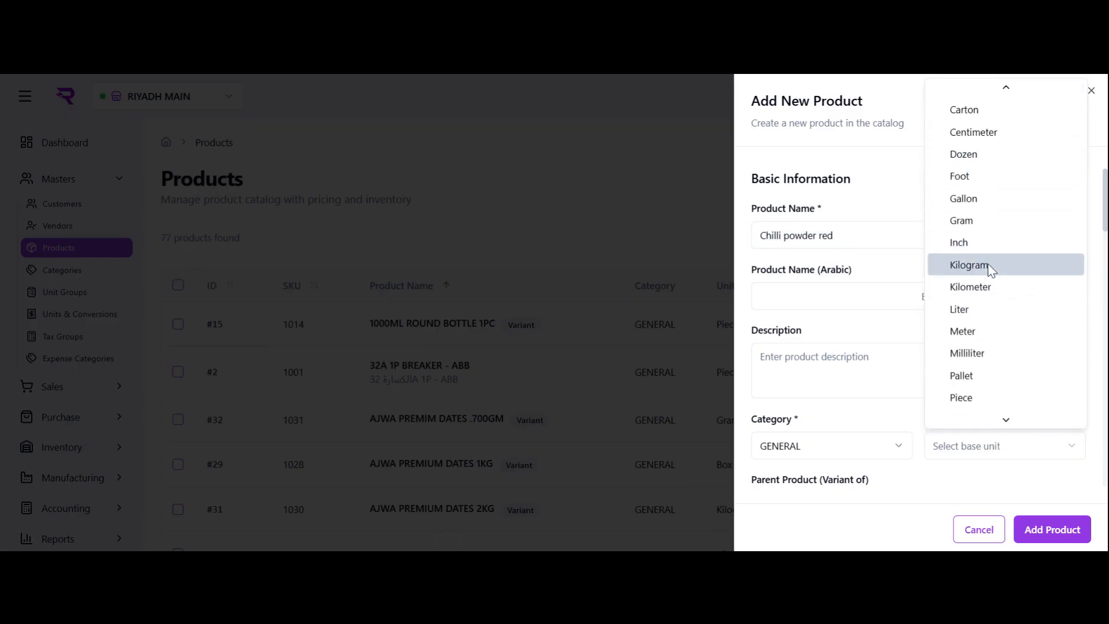
{"action": "left_click", "coordinate": [991, 264]}
{"action": "left_click", "coordinate": [832, 446]}
{"action": "left_click", "coordinate": [791, 370]}
{"action": "scroll", "coordinate": [832, 375], "scroll_direction": "down", "scroll_amount": 3}
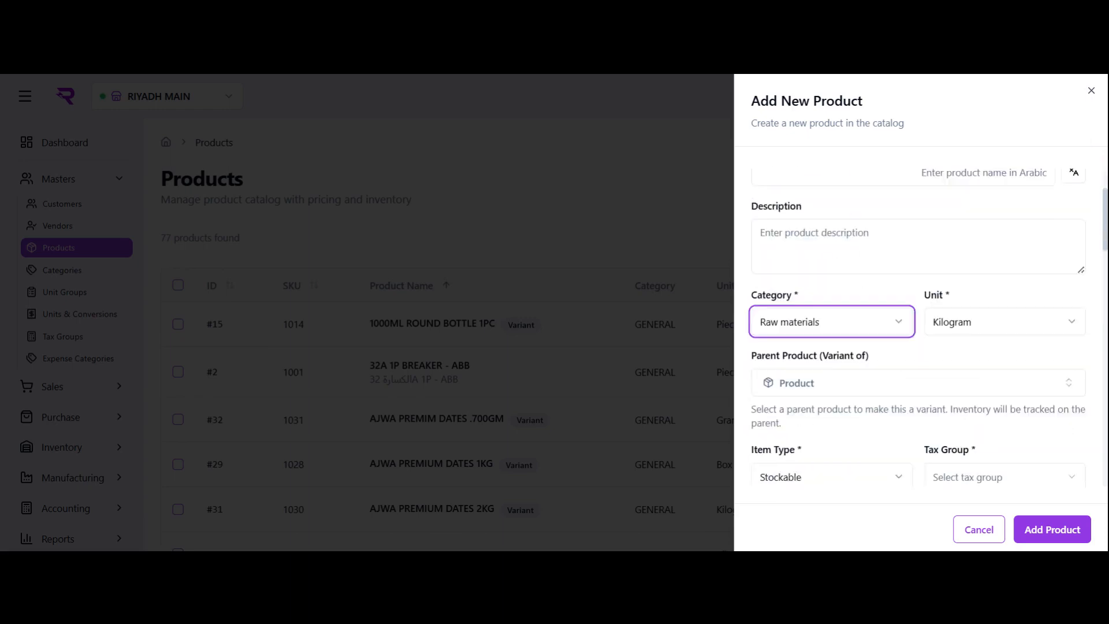
{"action": "left_click", "coordinate": [968, 426]}
{"action": "left_click", "coordinate": [964, 352]}
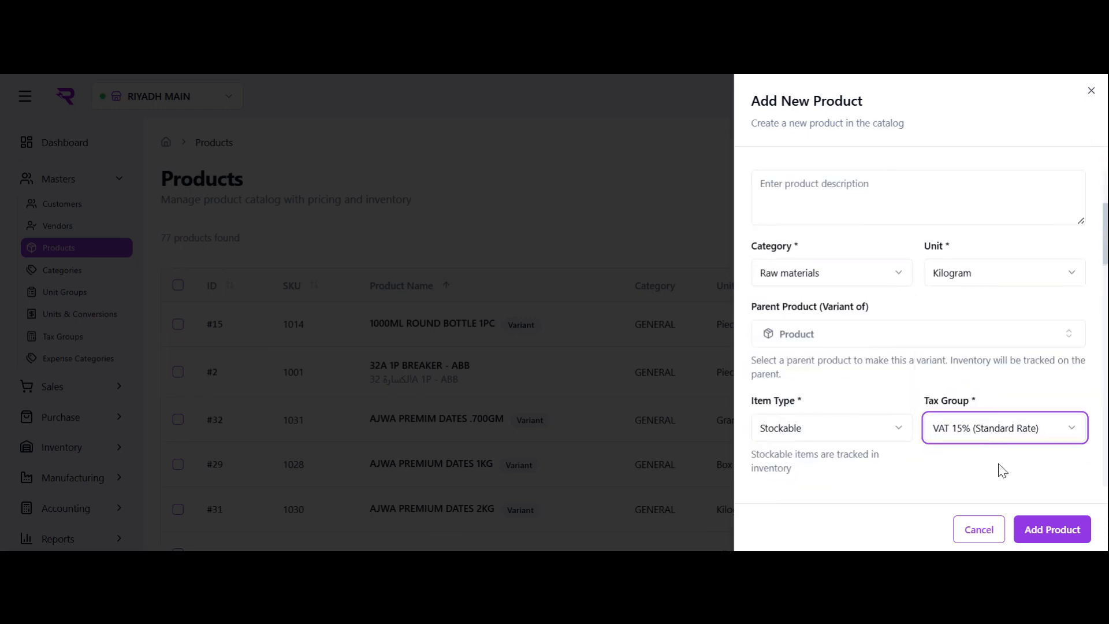
{"action": "left_click", "coordinate": [1043, 531]}
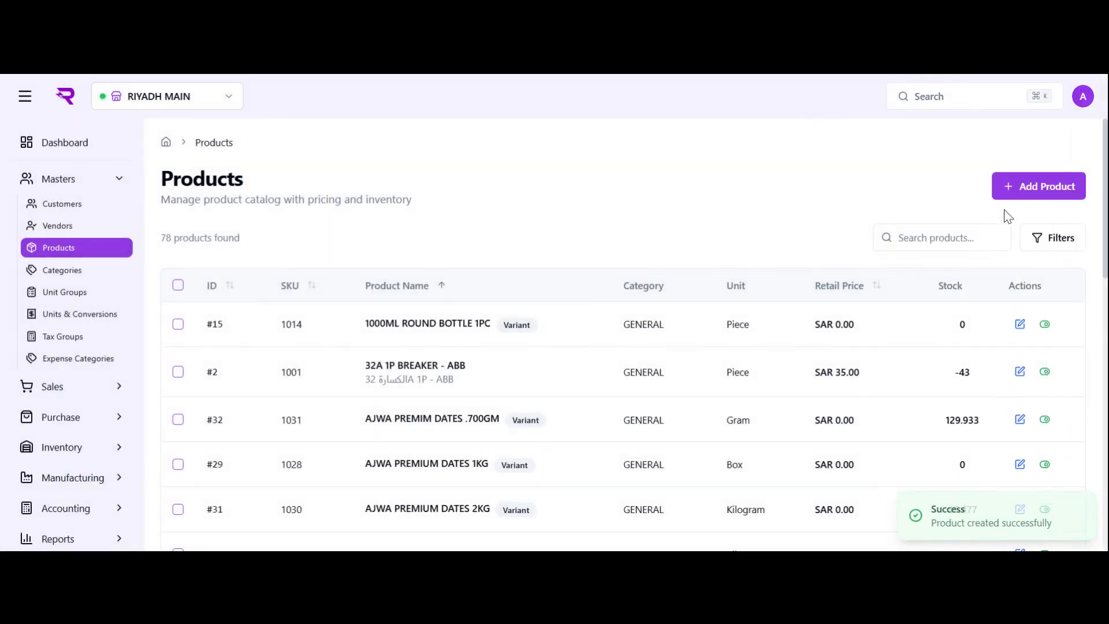
- Add a product named "Turmeric powder Y" with unit Kilogram, category Raw materials and tax group VAT 15% (Standard Rate)
{"action": "left_click", "coordinate": [1023, 195]}
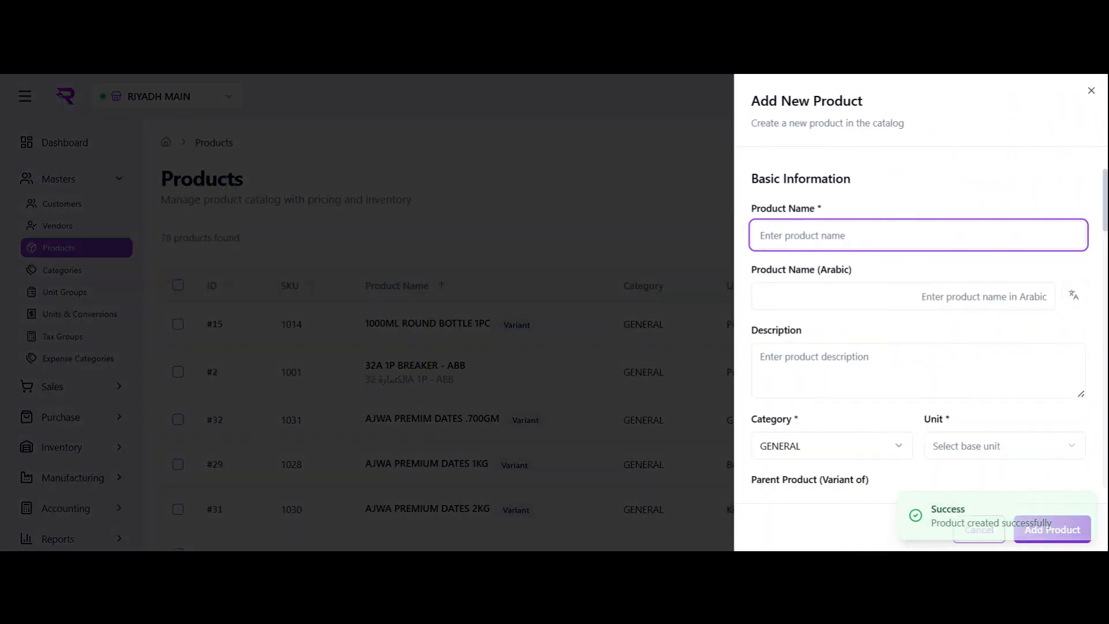
{"action": "type", "text": "Turmeric powder"}
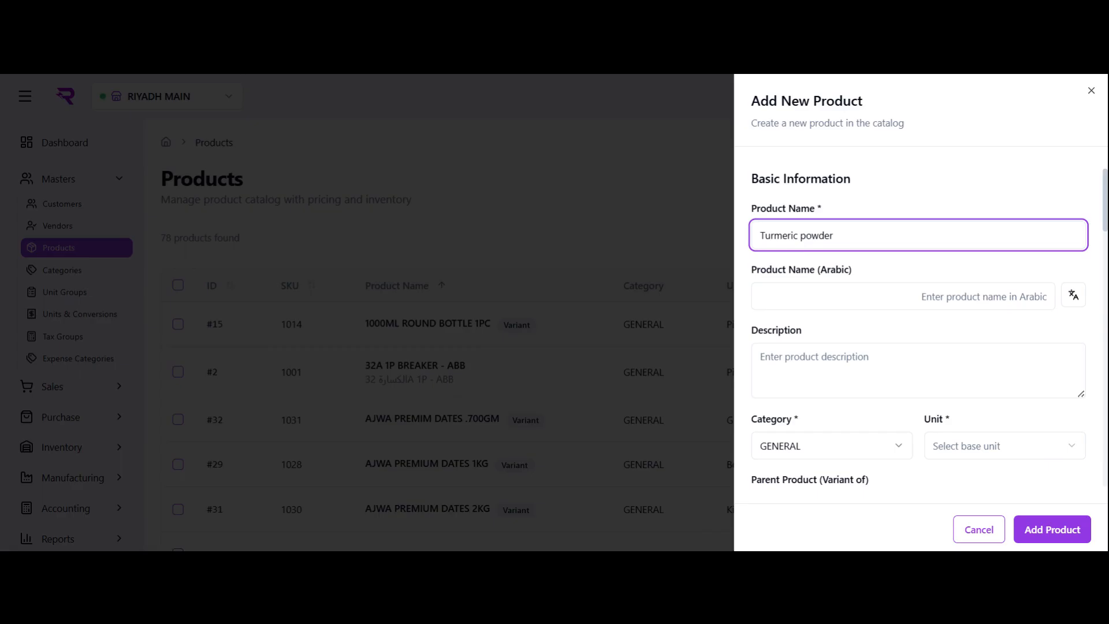
{"action": "left_click", "coordinate": [981, 455]}
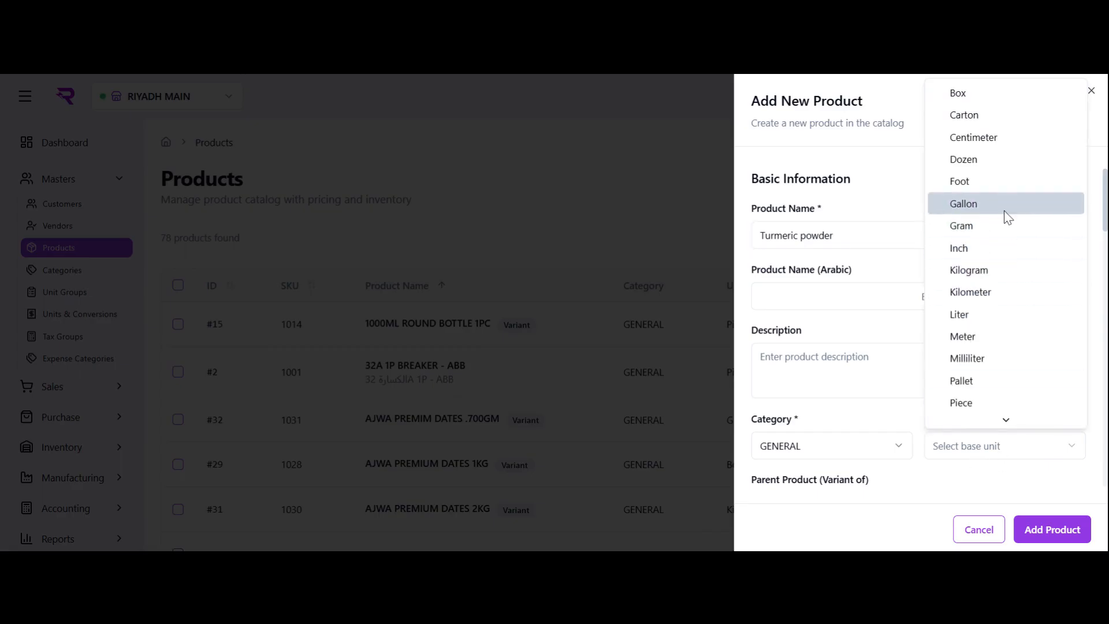
{"action": "left_click", "coordinate": [989, 272]}
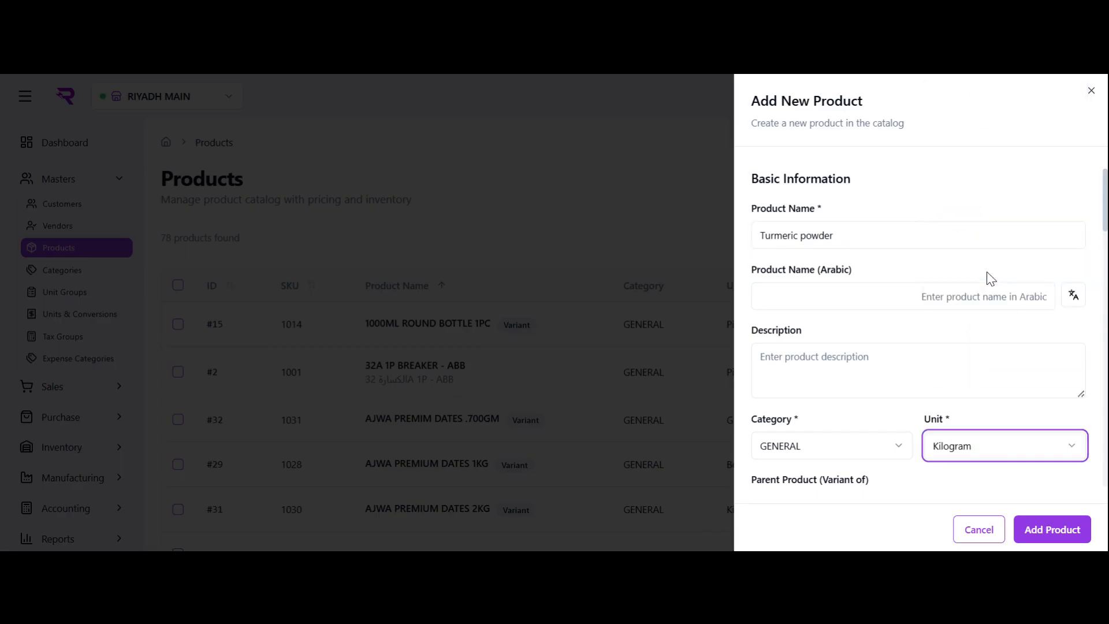
{"action": "left_click", "coordinate": [849, 449]}
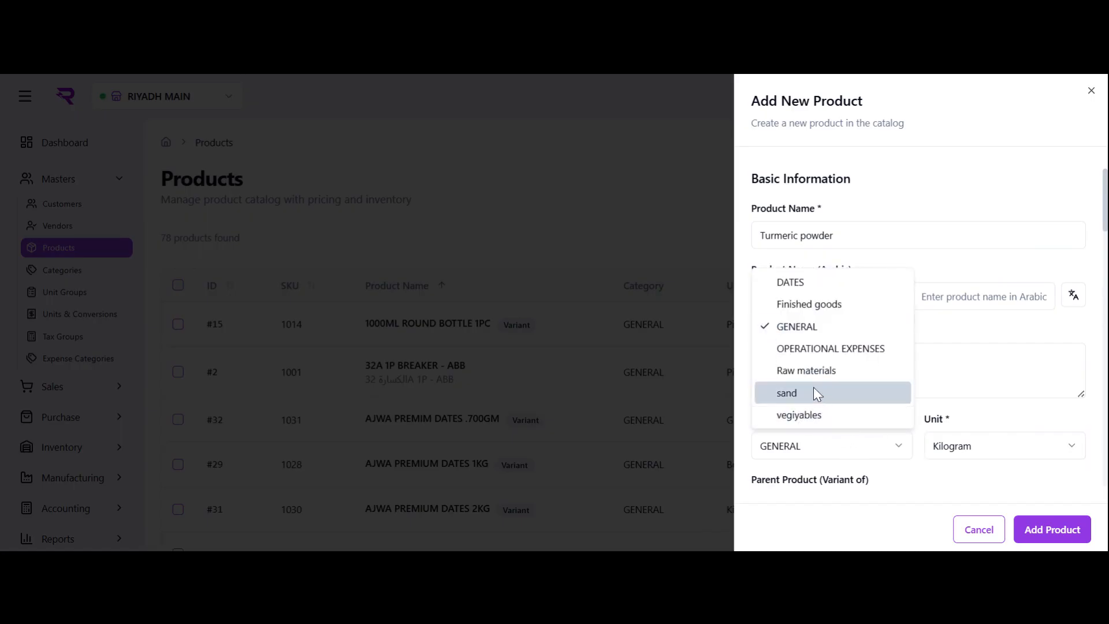
{"action": "left_click", "coordinate": [807, 371]}
{"action": "left_click", "coordinate": [839, 235]}
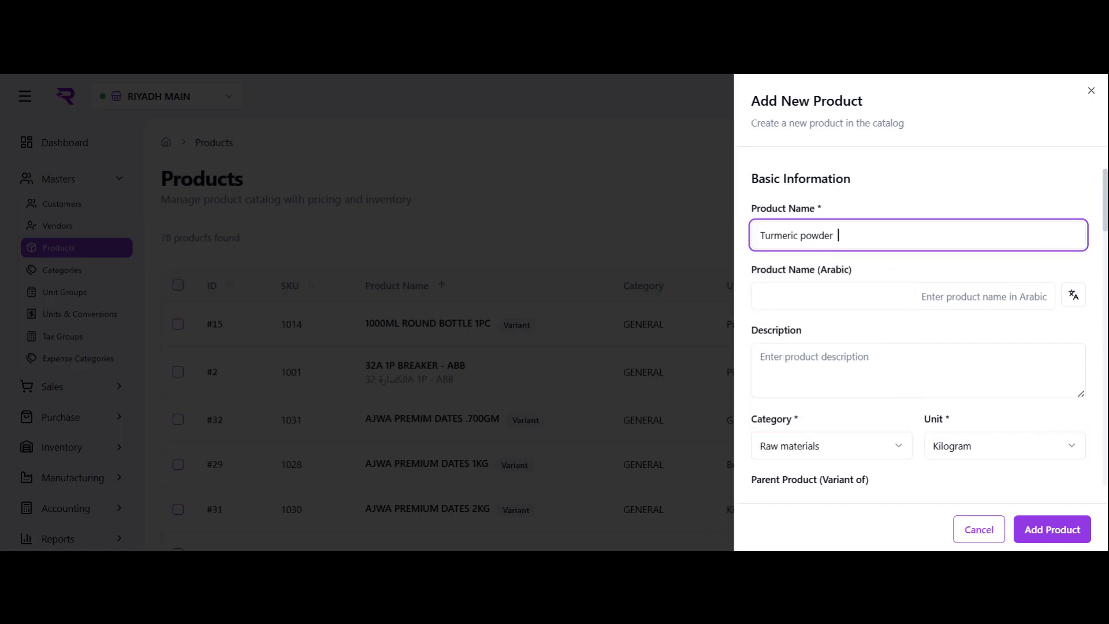
{"action": "type", "text": "Y"}
{"action": "scroll", "coordinate": [934, 278], "scroll_direction": "down", "scroll_amount": 5}
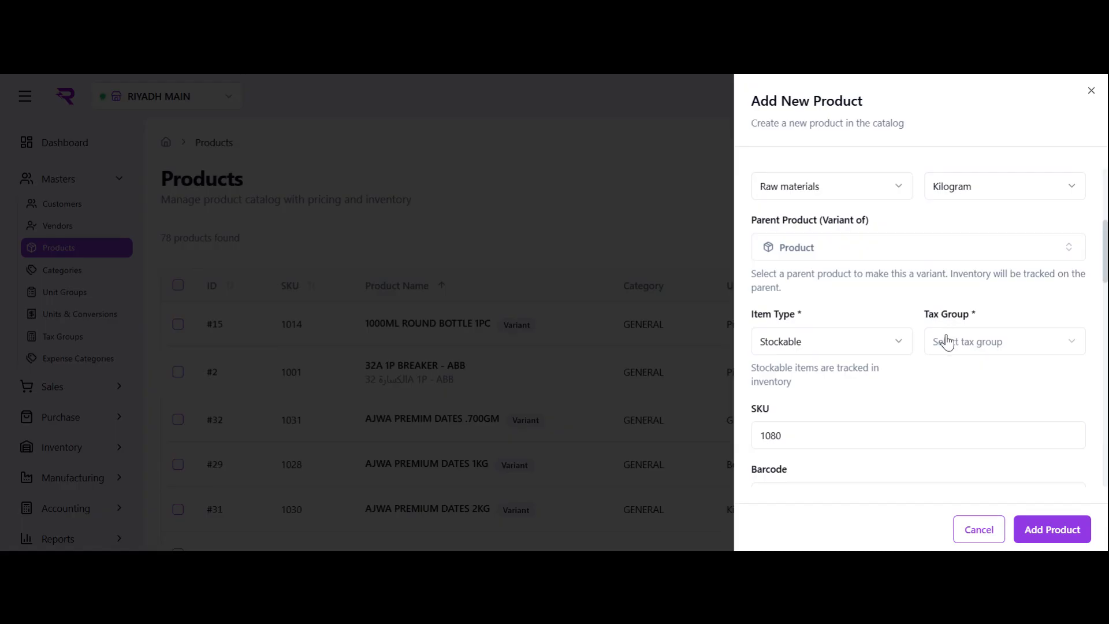
{"action": "left_click", "coordinate": [943, 341]}
{"action": "left_click", "coordinate": [947, 417]}
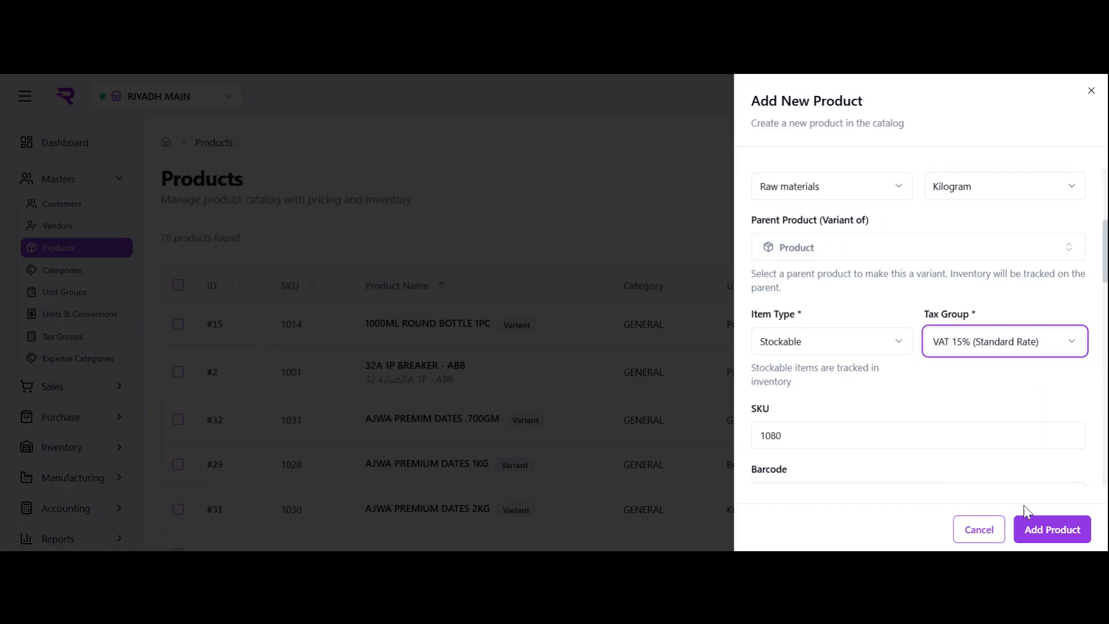
{"action": "left_click", "coordinate": [1049, 528]}
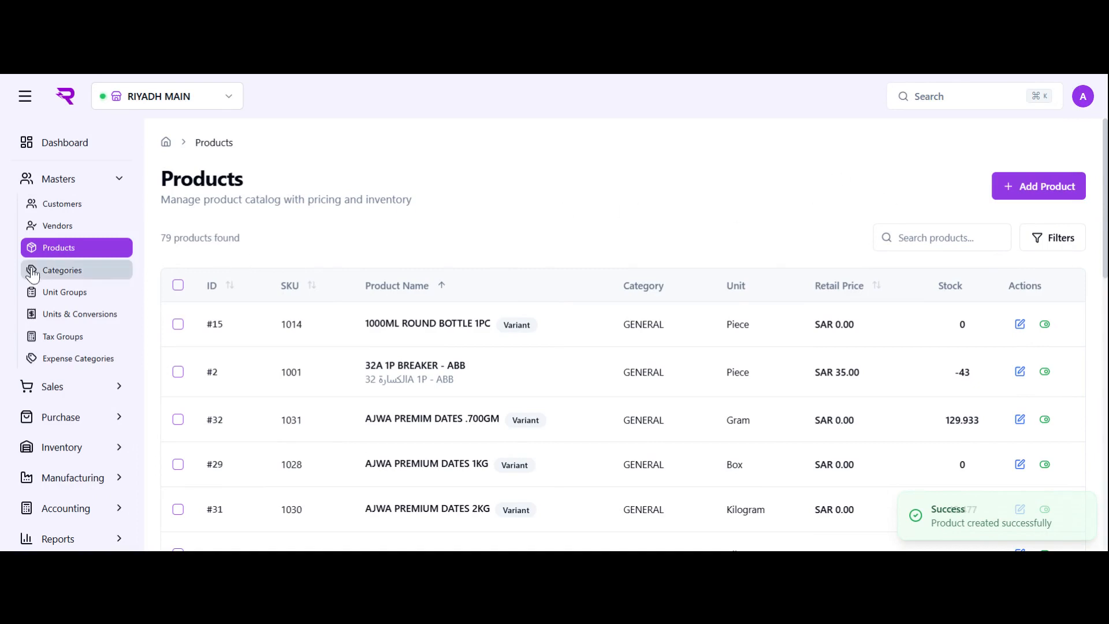
- Start a new purchase invoice for vendor asd trading with vendor invoice number 12
{"action": "left_click", "coordinate": [74, 417]}
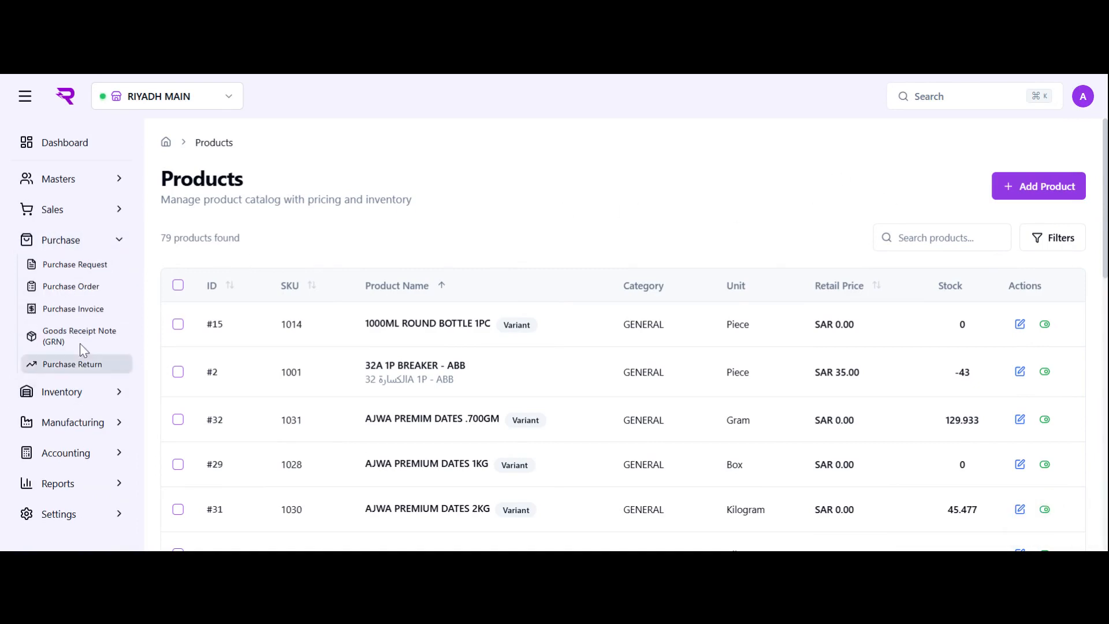
{"action": "left_click", "coordinate": [76, 309]}
{"action": "left_click", "coordinate": [985, 188]}
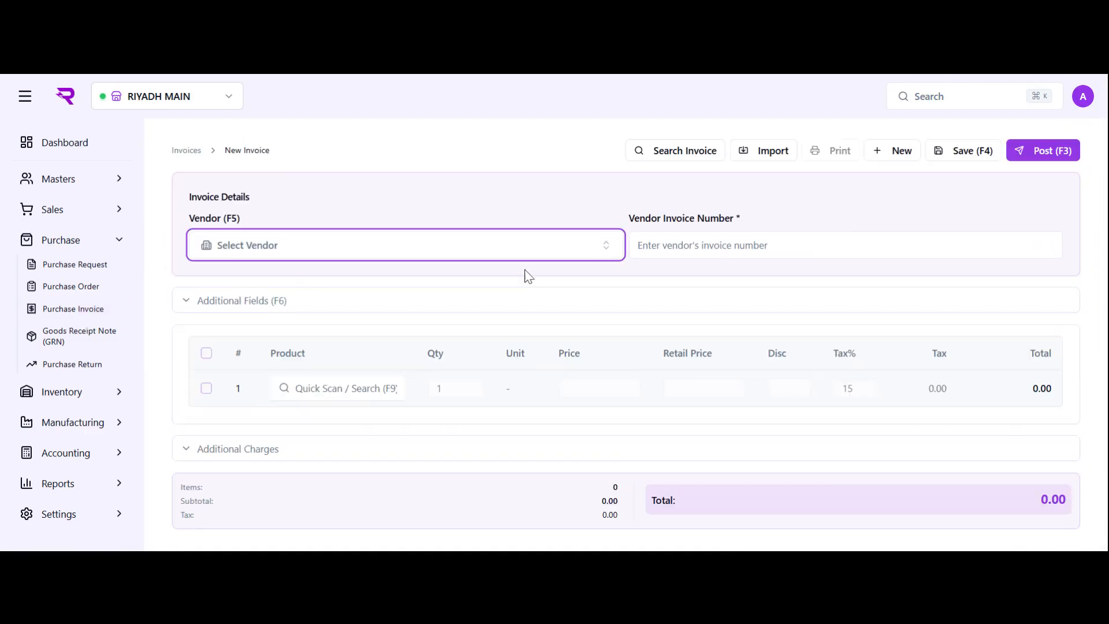
{"action": "left_click", "coordinate": [480, 253]}
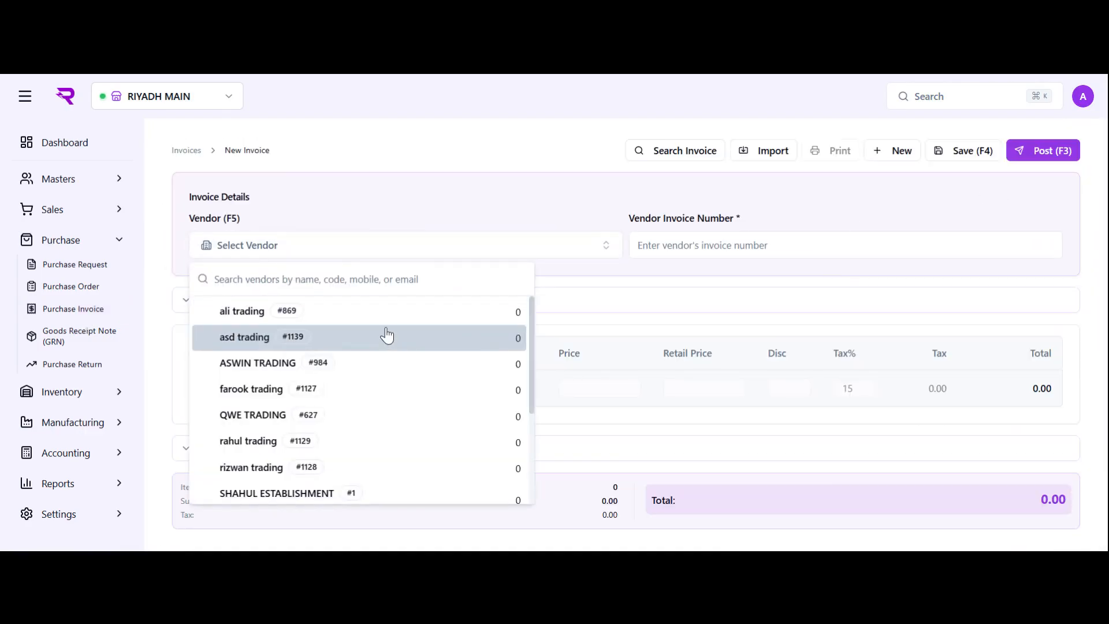
{"action": "left_click", "coordinate": [388, 336]}
{"action": "key", "text": "Tab"}
{"action": "type", "text": "12"}
- Add Turmeric powder Y to the purchase invoice with quantity 60 and price 80, keeping its tax at 15%
{"action": "left_click", "coordinate": [376, 397]}
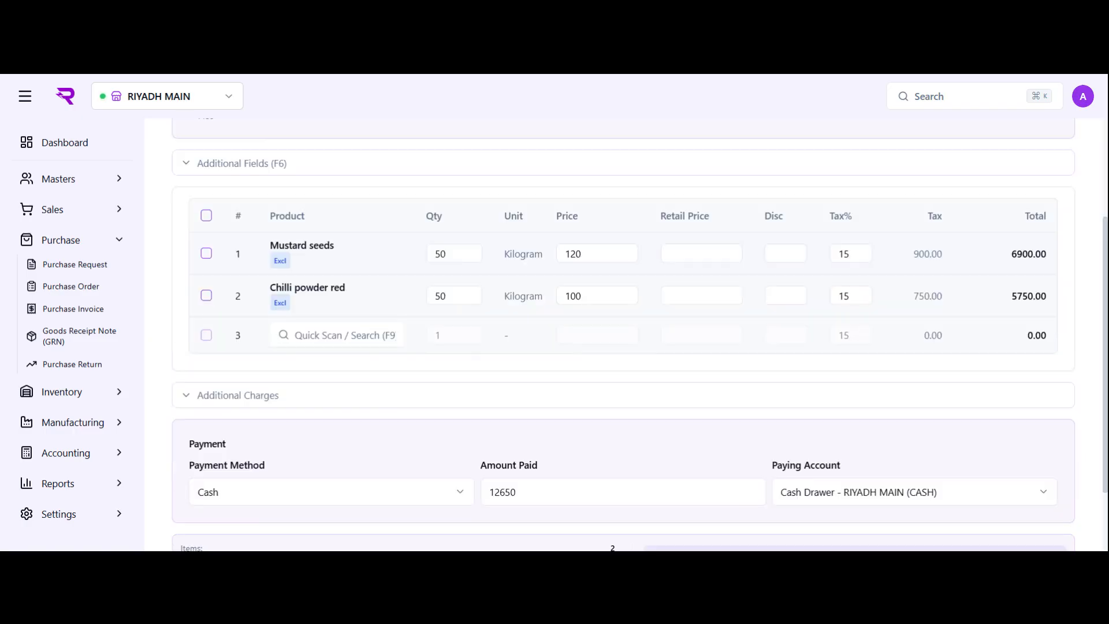
{"action": "type", "text": "tur"}
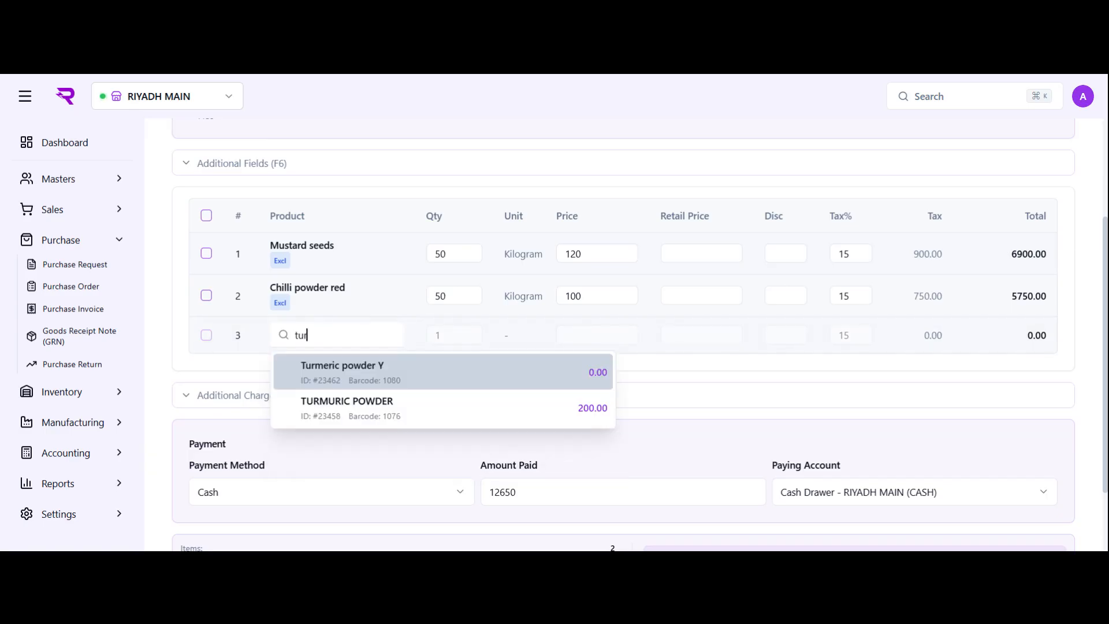
{"action": "key", "text": "Return"}
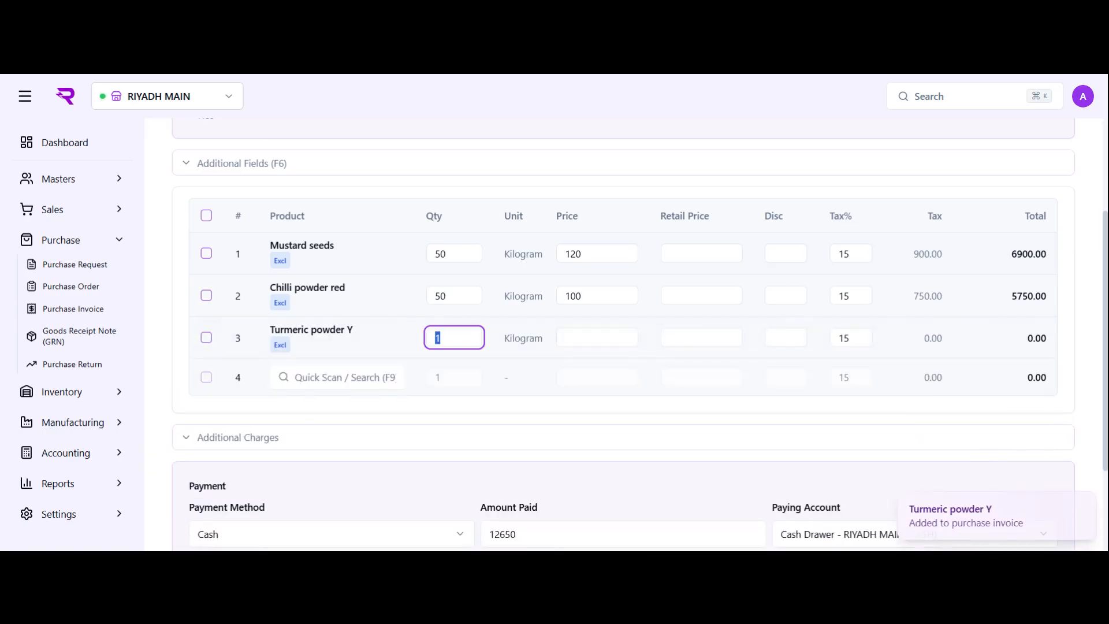
{"action": "type", "text": "60"}
{"action": "key", "text": "Tab"}
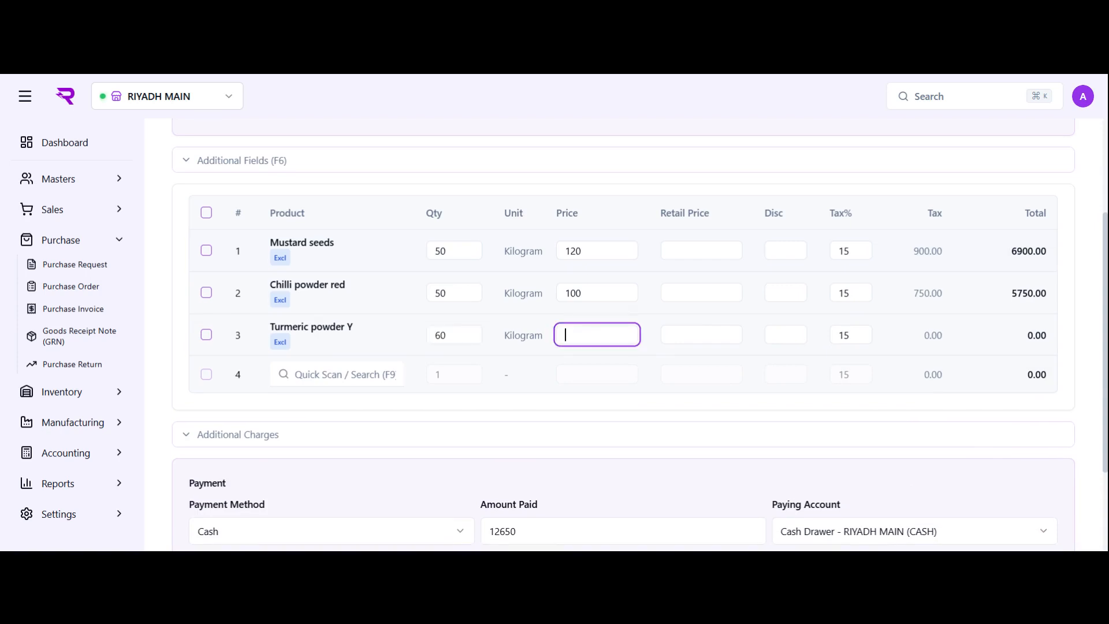
{"action": "type", "text": "80"}
{"action": "key", "text": "Return"}
{"action": "key", "text": "Return"}
{"action": "key", "text": "Return"}
{"action": "key", "text": "Return"}
{"action": "key", "text": "Return"}
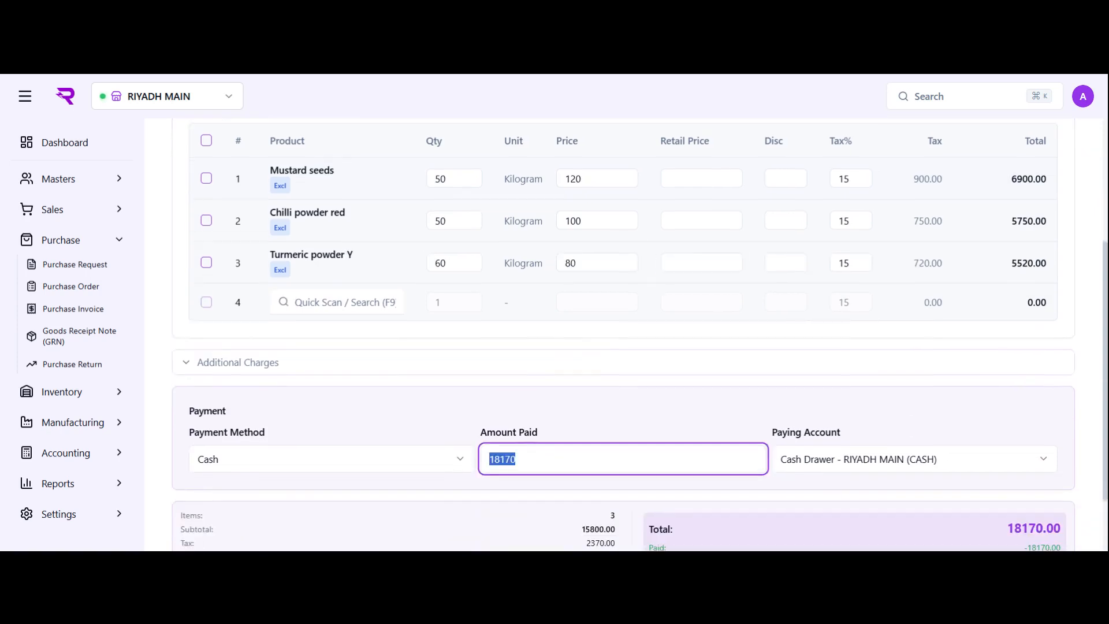
- Post the purchase invoice with 18170 paid in cash and choose to print it
{"action": "key", "text": "Return"}
{"action": "key", "text": "Tab"}
{"action": "key", "text": "Tab"}
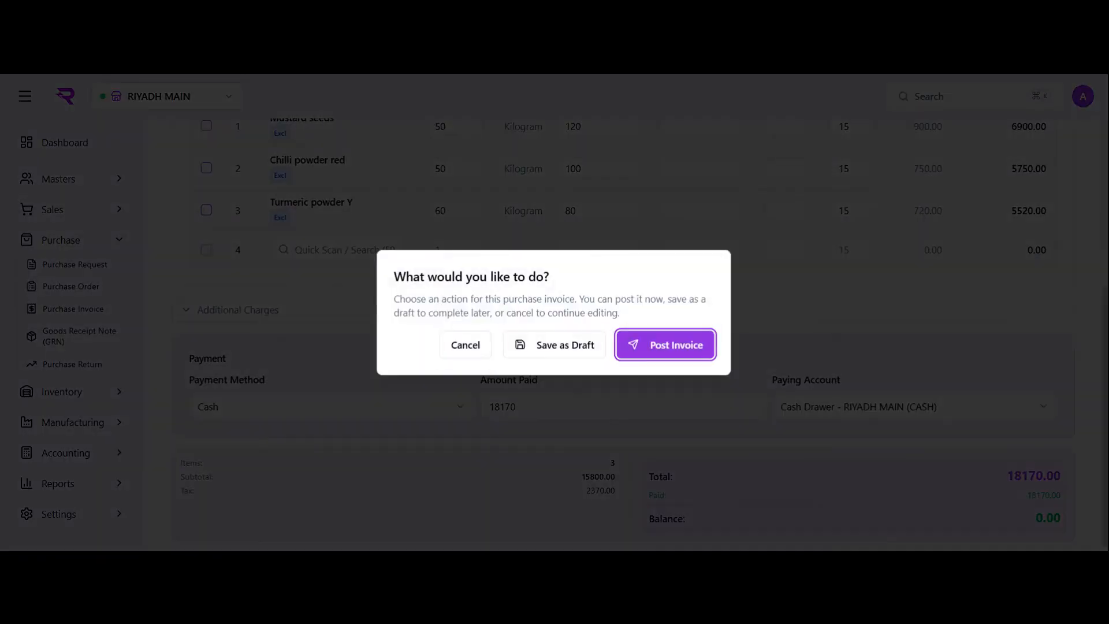
{"action": "key", "text": "Return"}
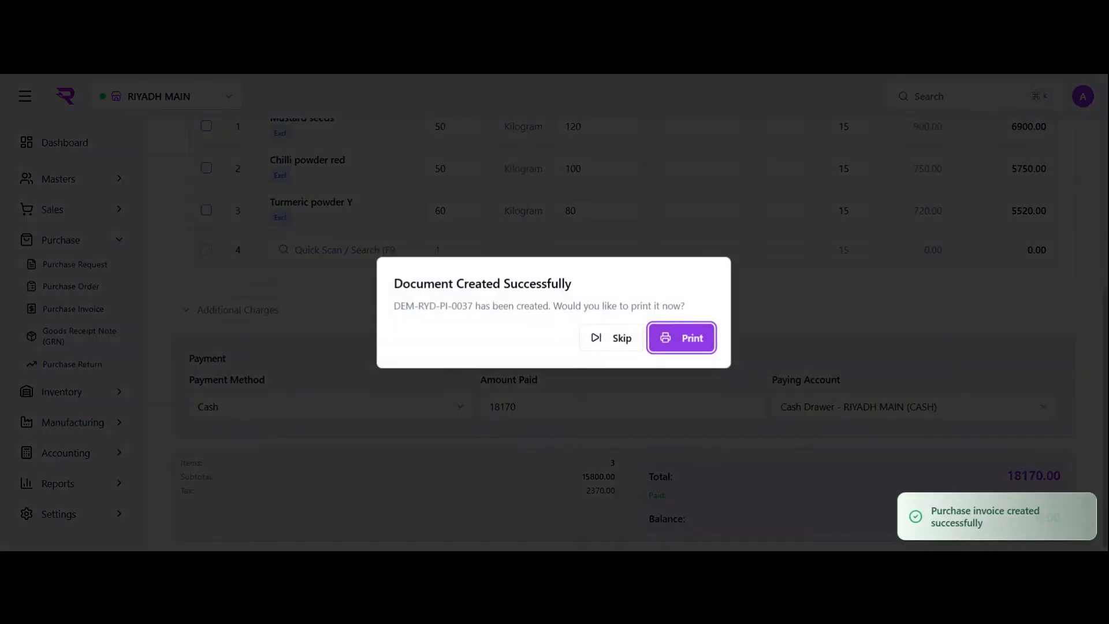
{"action": "left_click", "coordinate": [670, 345]}
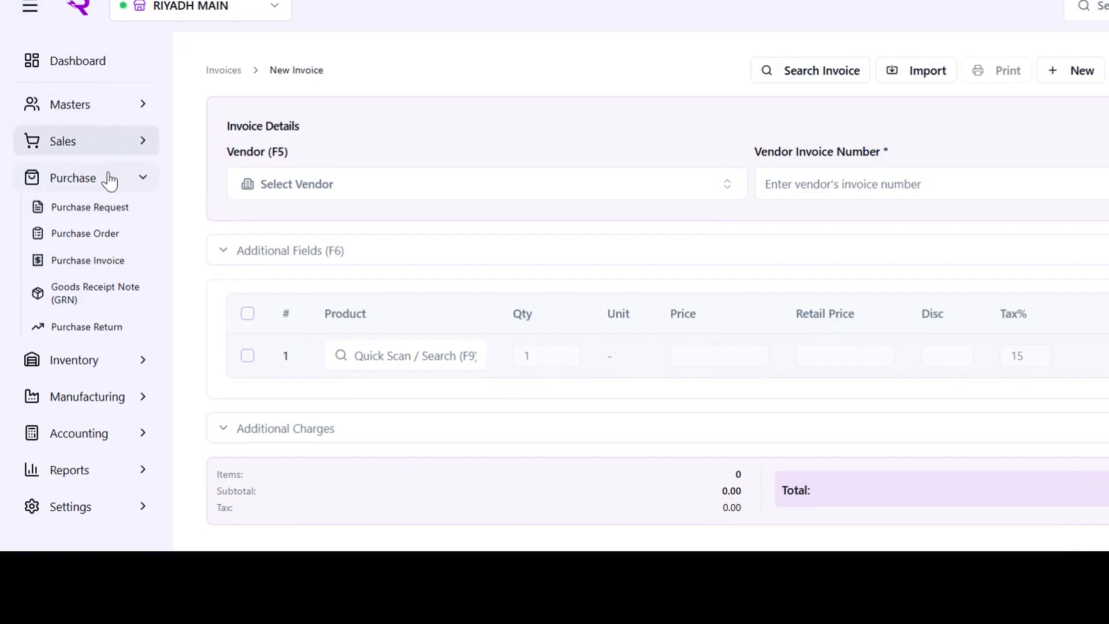
- Start a new bill of materials for the finished product Pickle masala with a yield quantity of 1
{"action": "left_click", "coordinate": [112, 178]}
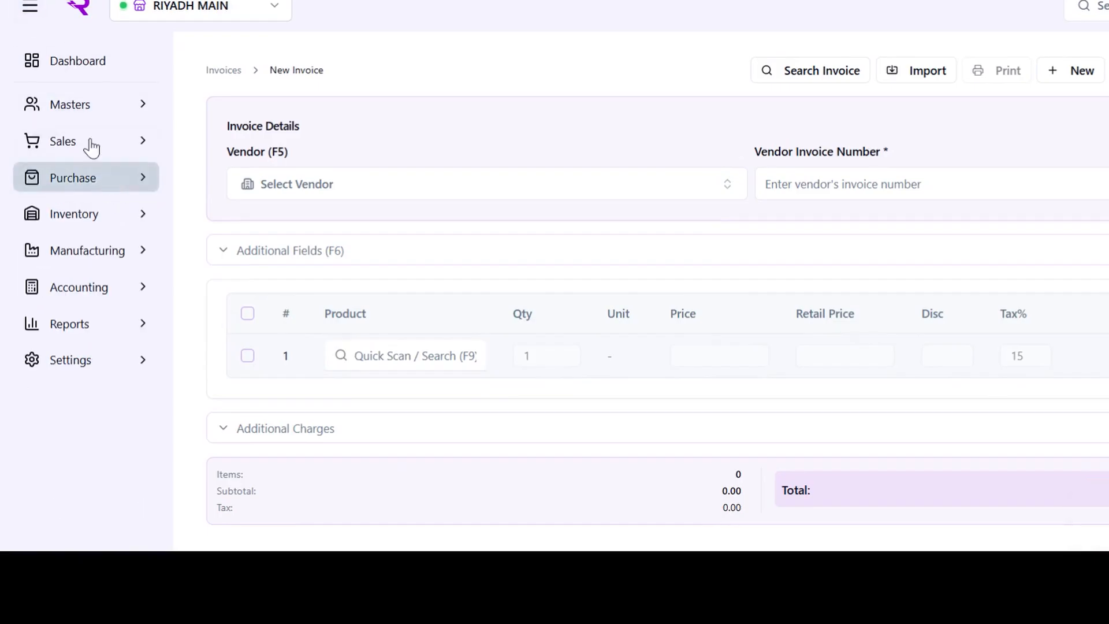
{"action": "left_click", "coordinate": [81, 258]}
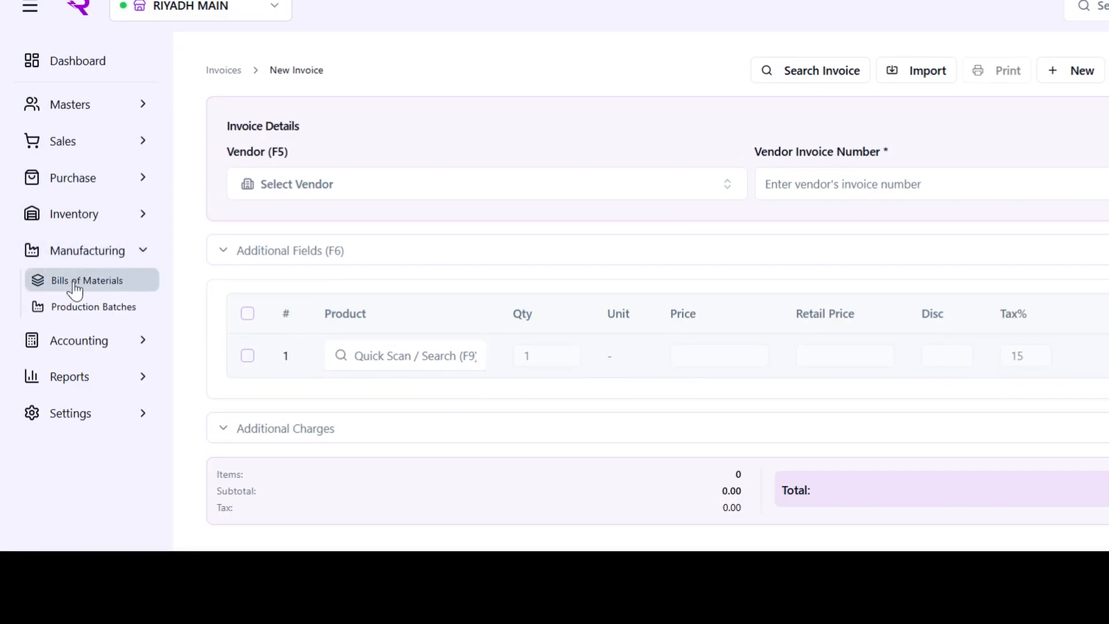
{"action": "left_click", "coordinate": [75, 287]}
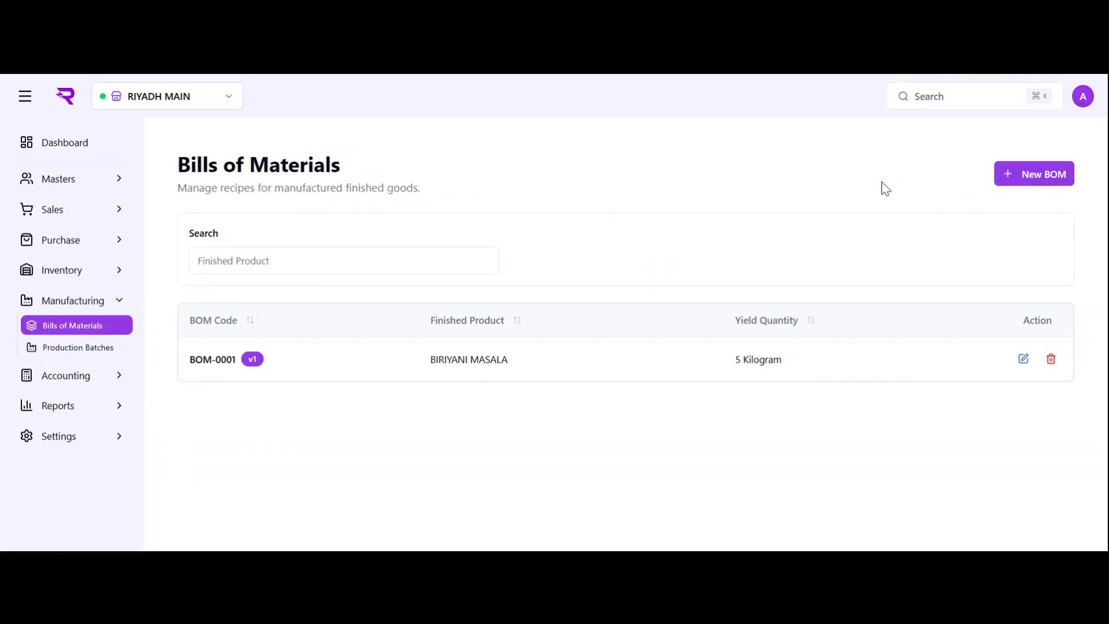
{"action": "left_click", "coordinate": [1006, 183]}
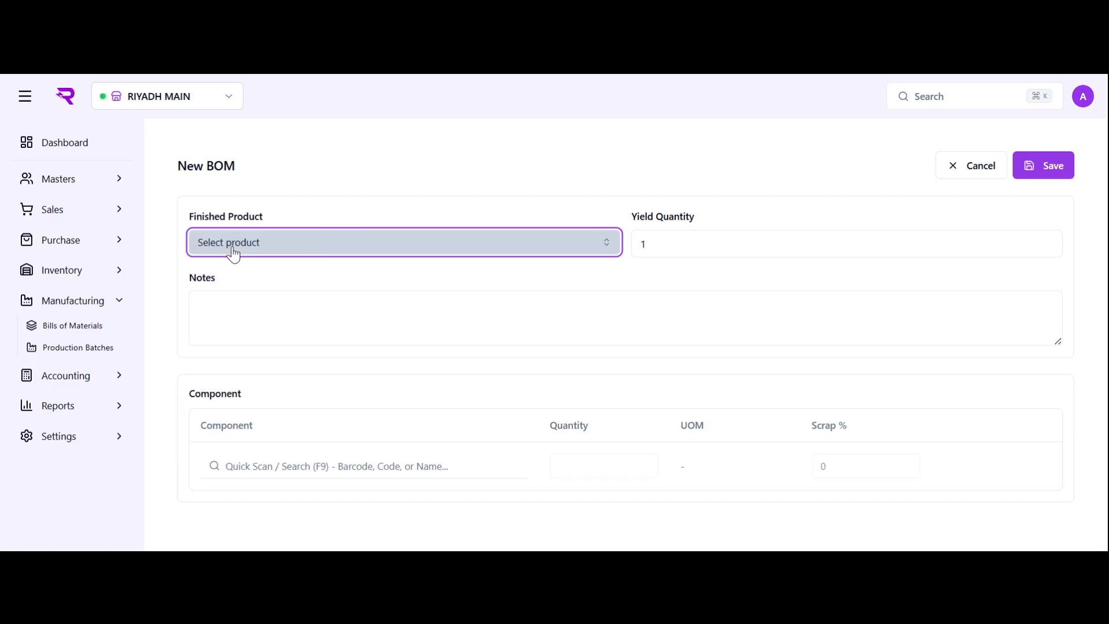
{"action": "left_click", "coordinate": [347, 225]}
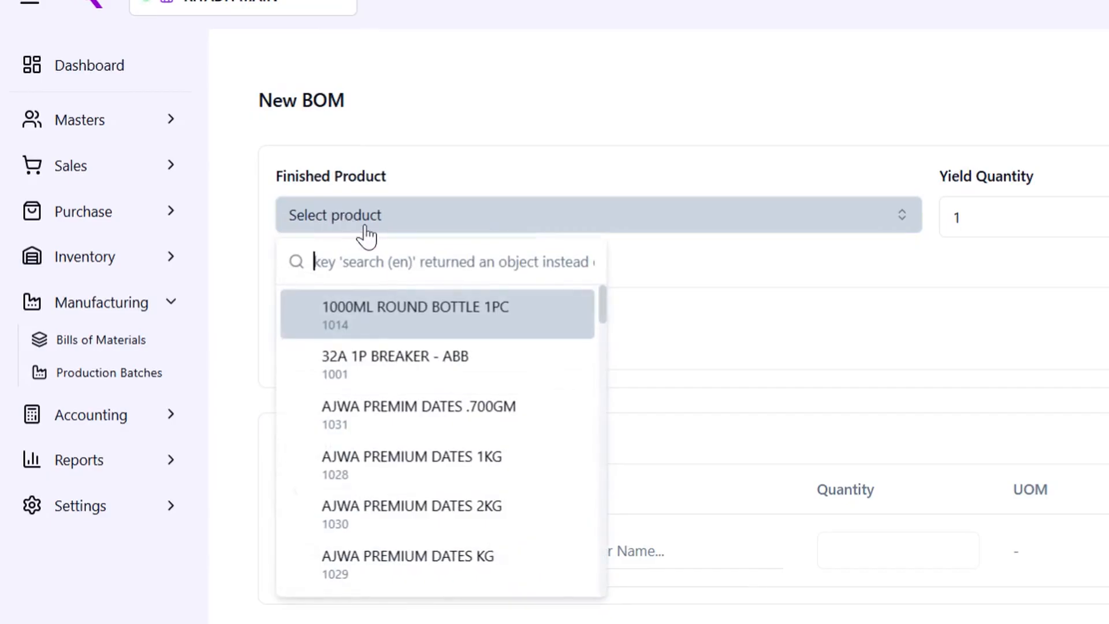
{"action": "type", "text": "pick"}
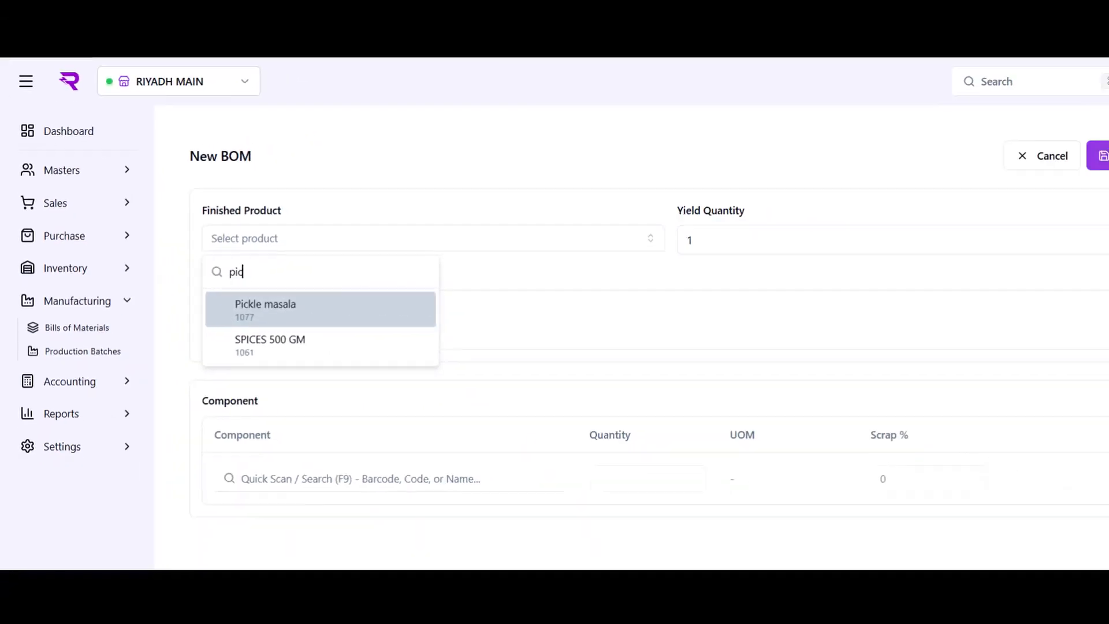
{"action": "key", "text": "Return"}
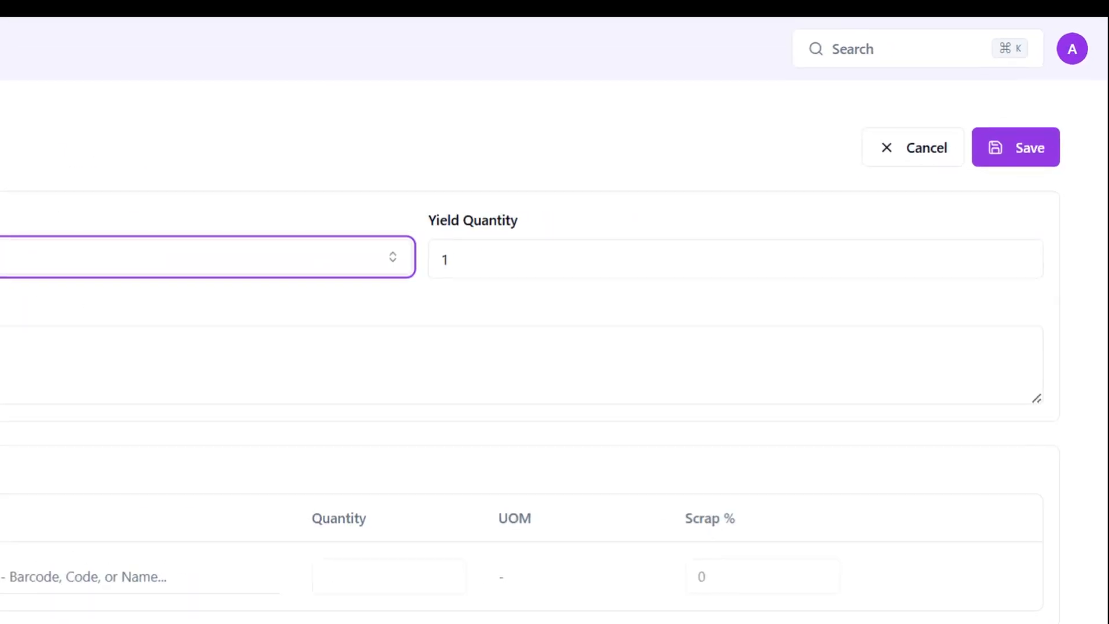
{"action": "left_click", "coordinate": [647, 244]}
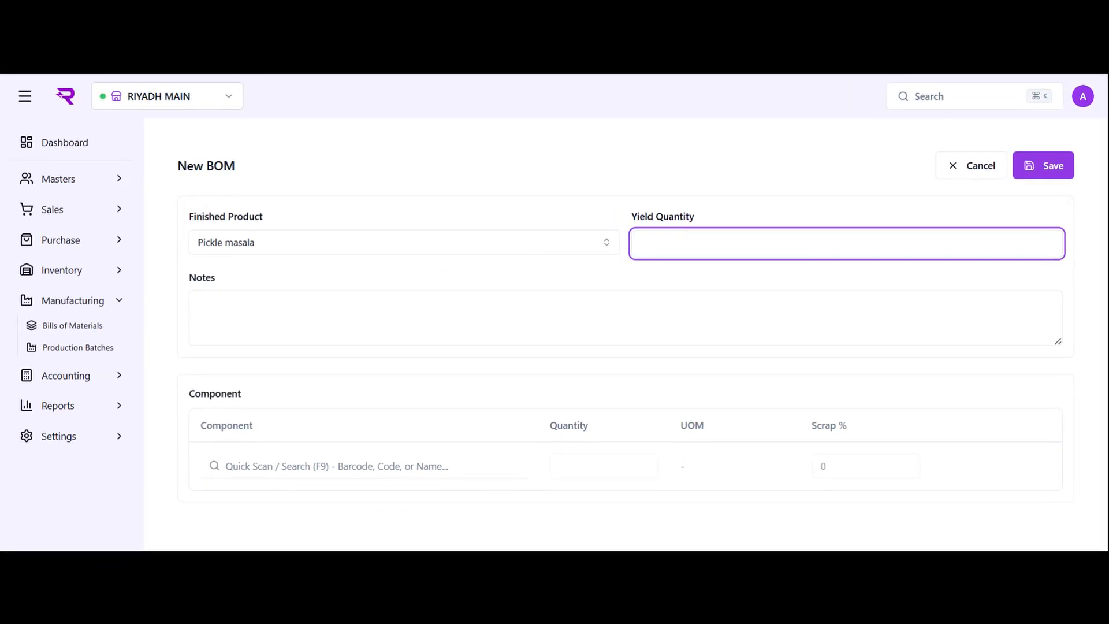
{"action": "type", "text": "1"}
{"action": "left_click", "coordinate": [624, 318]}
- Add Mustard seeds as a component with quantity .300 Kilogram and 0% scrap
{"action": "left_click", "coordinate": [337, 466]}
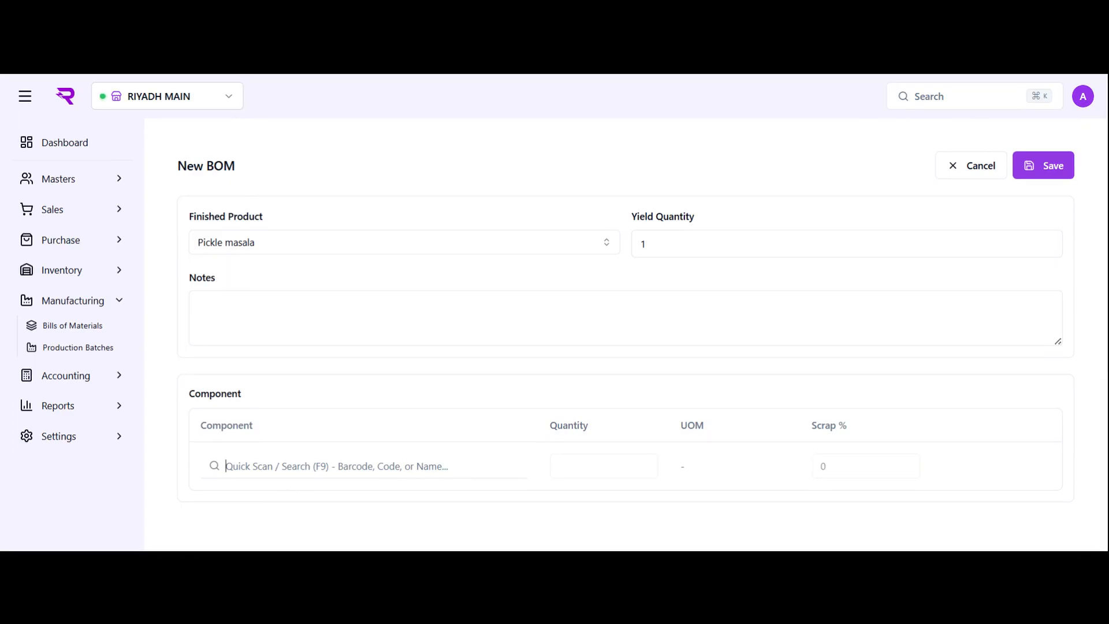
{"action": "type", "text": "mu"}
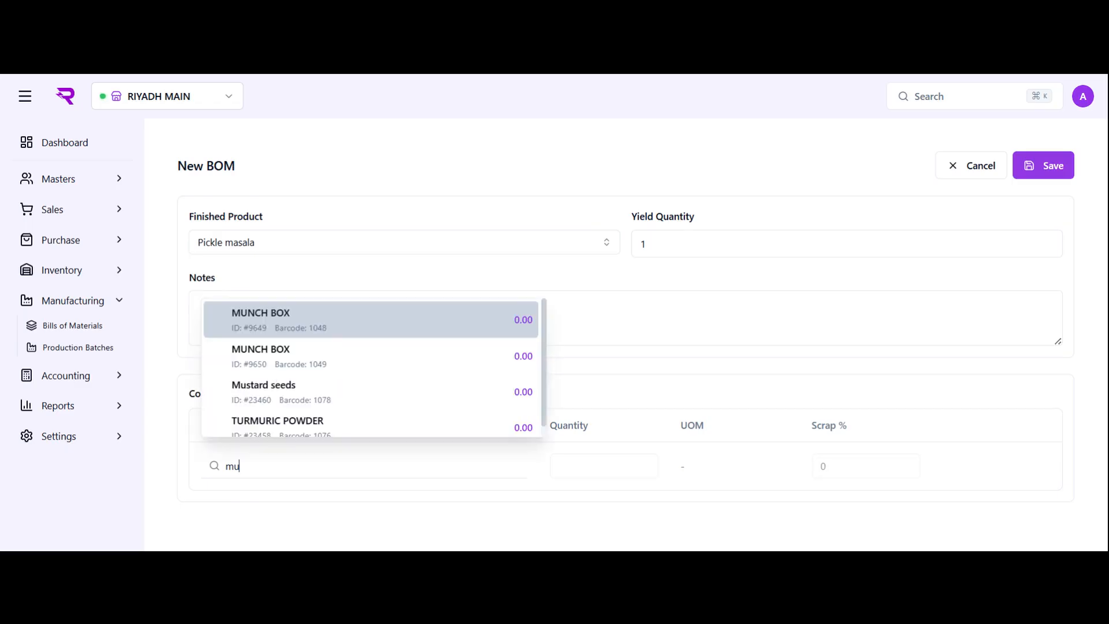
{"action": "key", "text": "Down"}
{"action": "key", "text": "Down"}
{"action": "key", "text": "Return"}
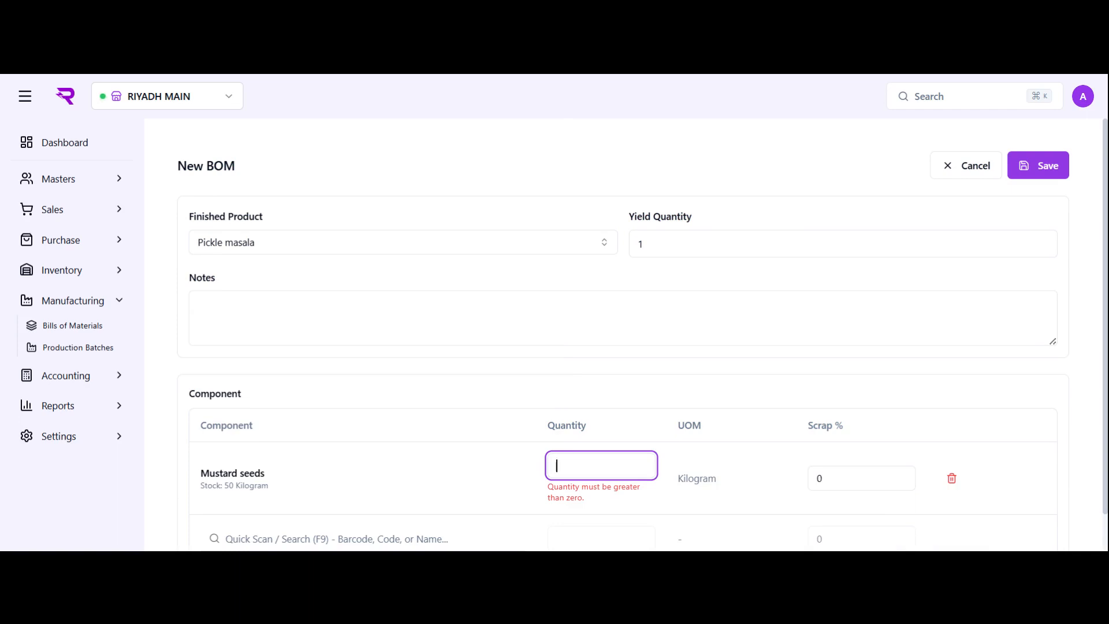
{"action": "type", "text": ".300"}
{"action": "key", "text": "Tab"}
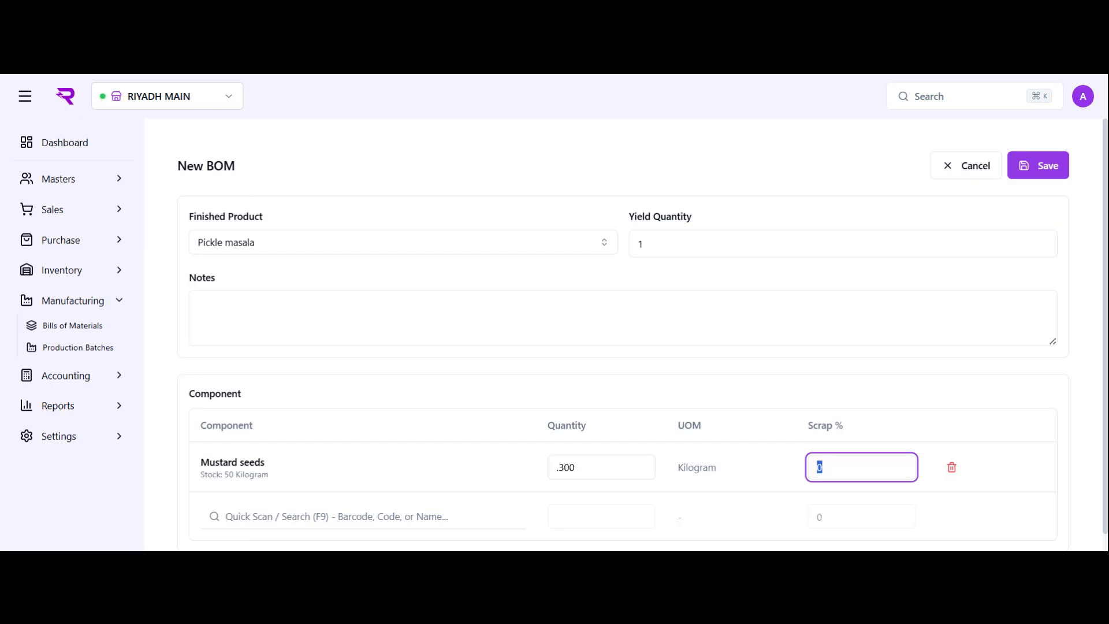
{"action": "key", "text": "Return"}
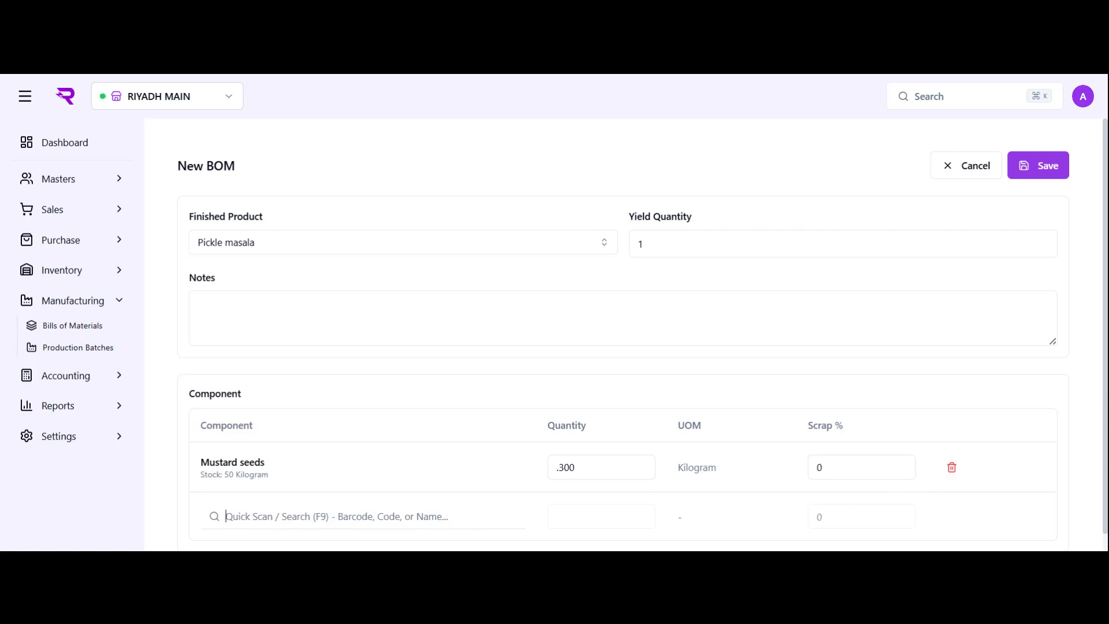
- Add Chilli powder red as a component with quantity .300 Kilogram and 0% scrap
{"action": "type", "text": "ch"}
{"action": "key", "text": "Down"}
{"action": "key", "text": "Down"}
{"action": "key", "text": "Down"}
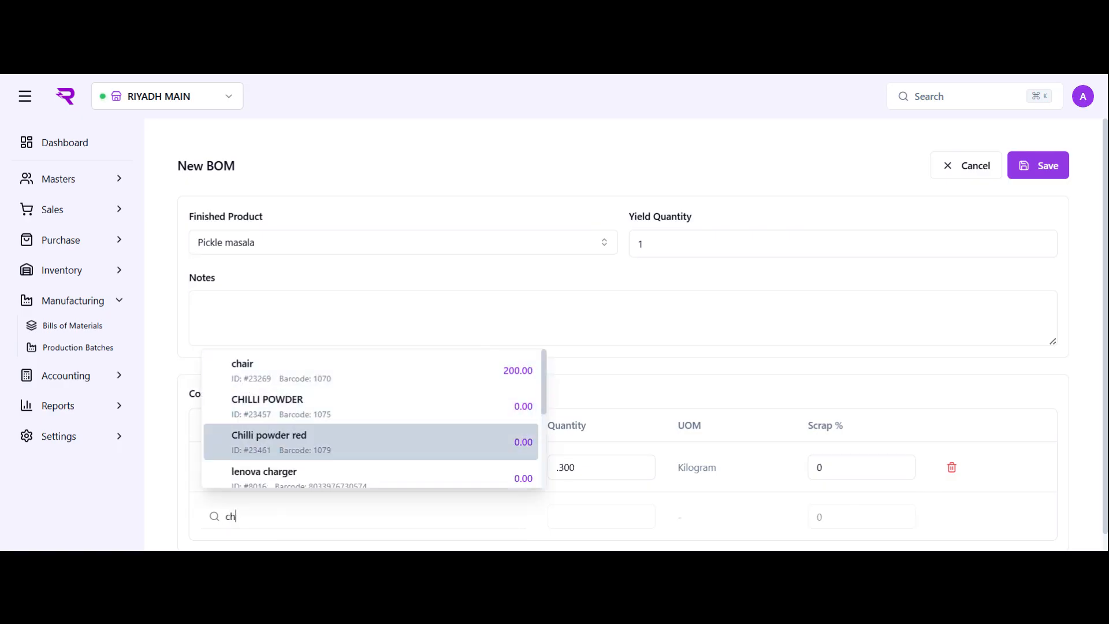
{"action": "key", "text": "Return"}
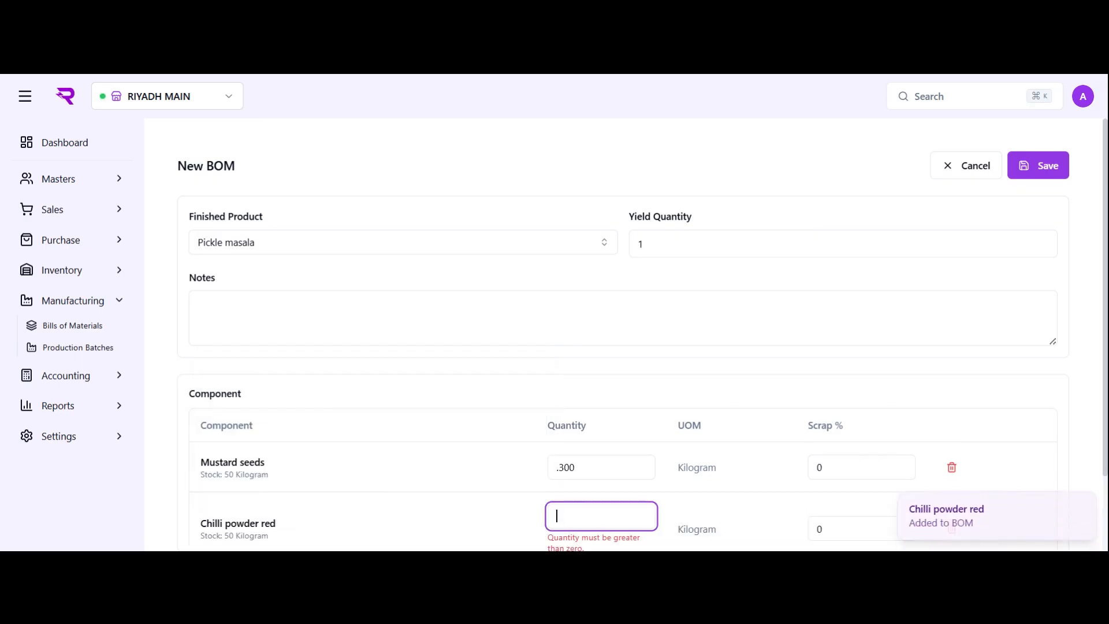
{"action": "type", "text": ".300"}
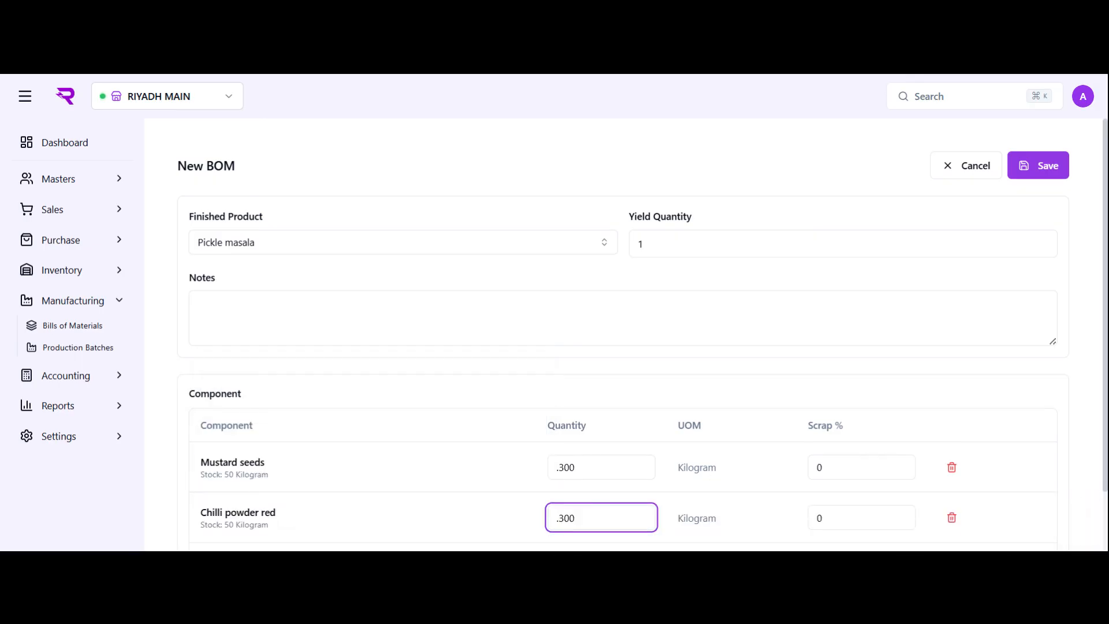
{"action": "key", "text": "Tab"}
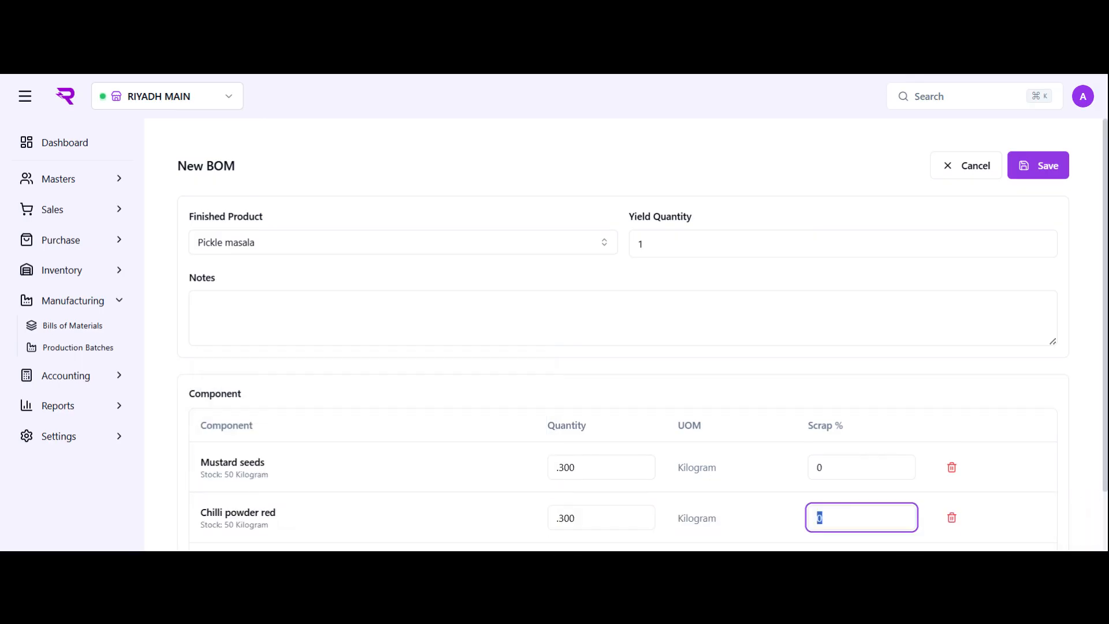
{"action": "scroll", "coordinate": [730, 140], "scroll_direction": "down", "scroll_amount": 2}
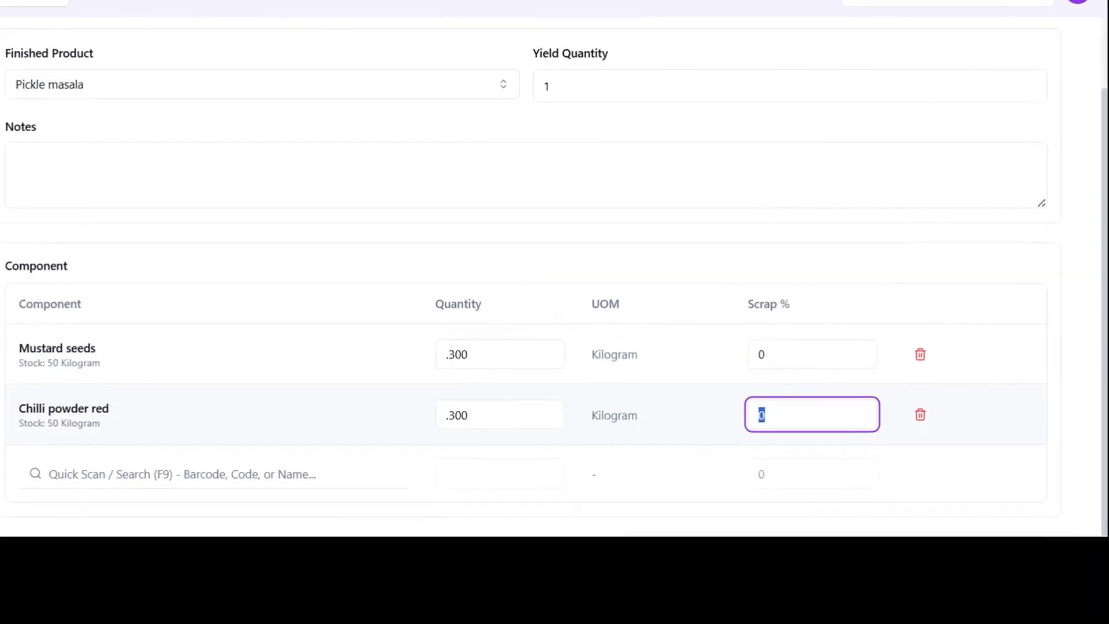
{"action": "type", "text": "0"}
- Add Turmeric powder Y as a component with quantity .400 Kilogram and 0% scrap, and save the bill of materials
{"action": "left_click", "coordinate": [242, 475]}
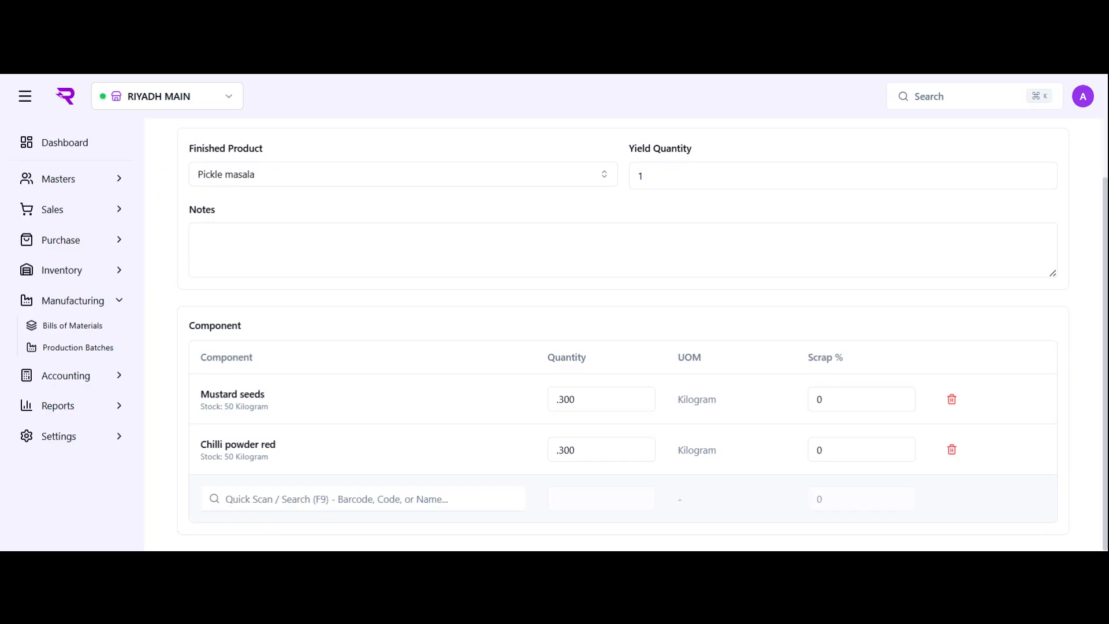
{"action": "type", "text": "tur"}
{"action": "key", "text": "Down"}
{"action": "key", "text": "Up"}
{"action": "key", "text": "Return"}
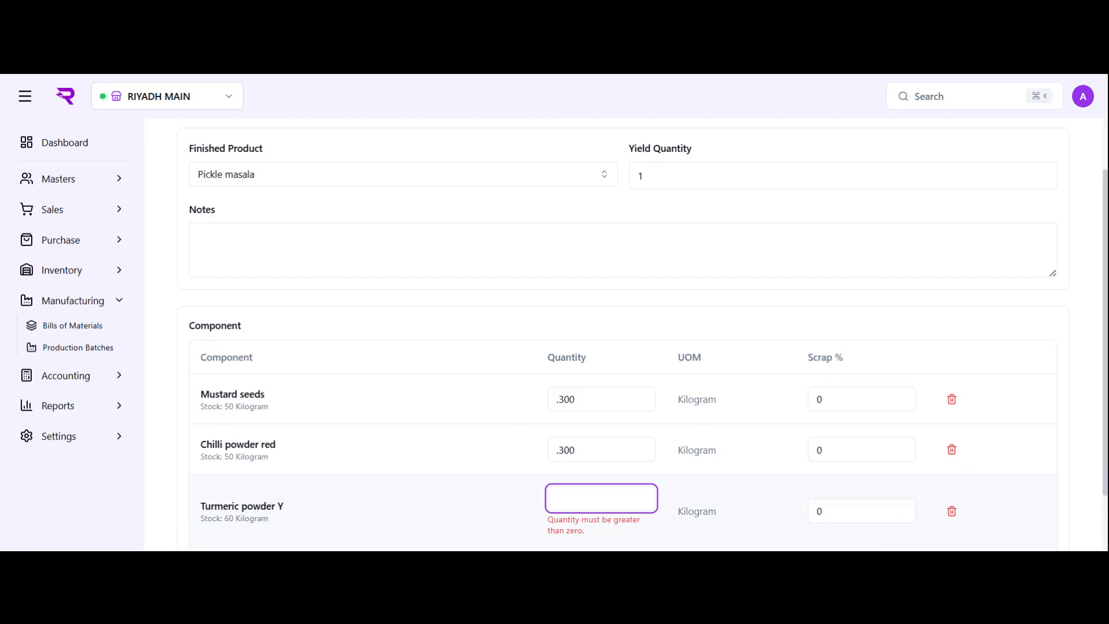
{"action": "type", "text": ".400"}
{"action": "key", "text": "Tab"}
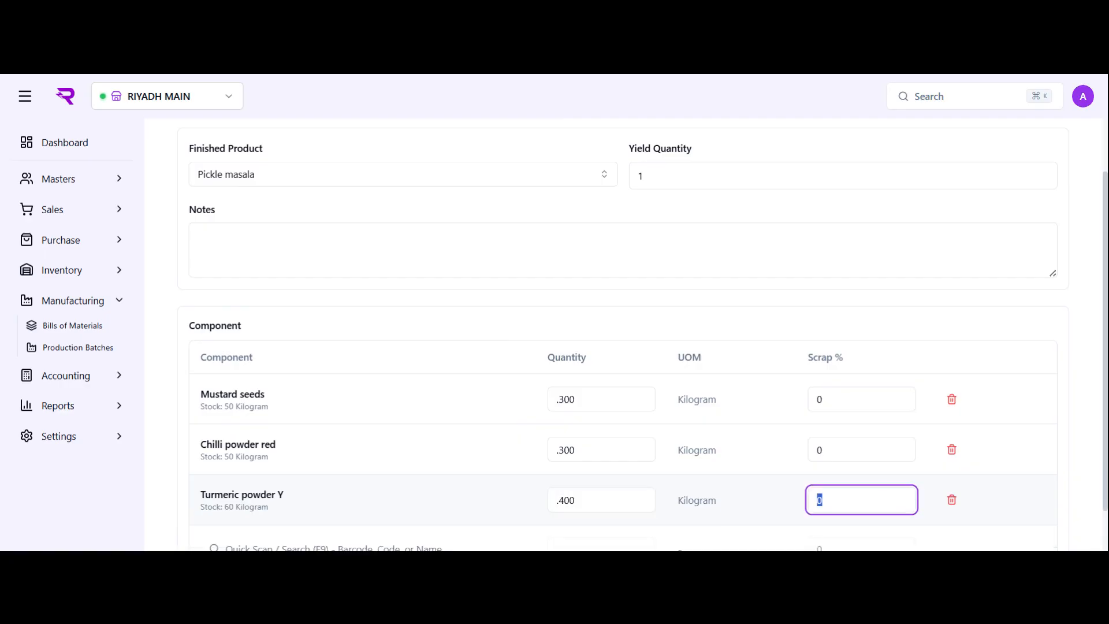
{"action": "key", "text": "Tab"}
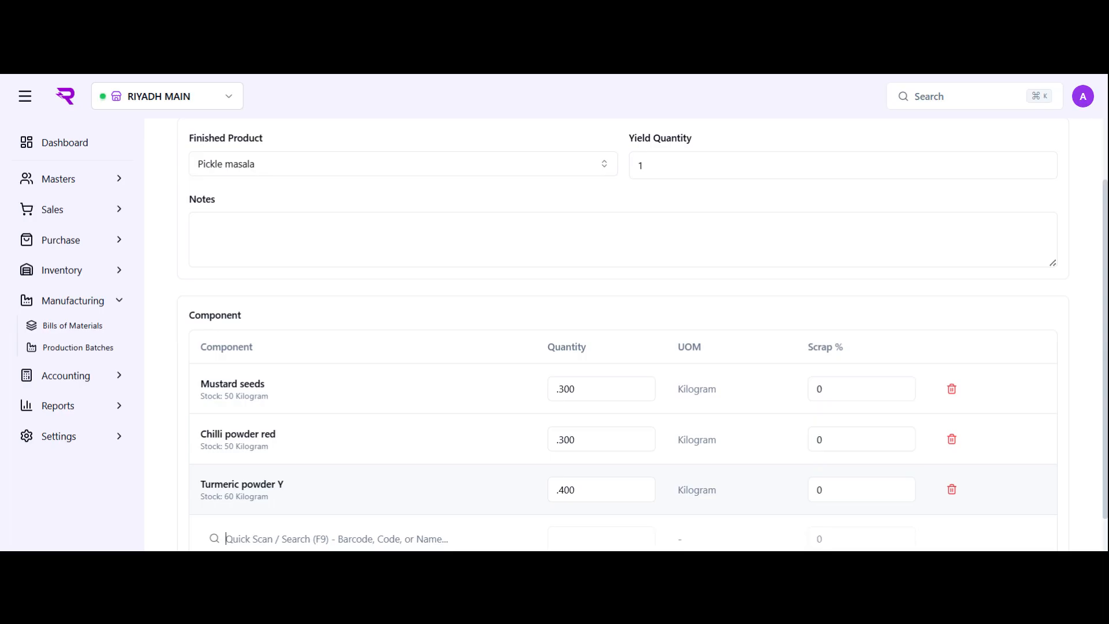
{"action": "key", "text": "ctrl+s"}
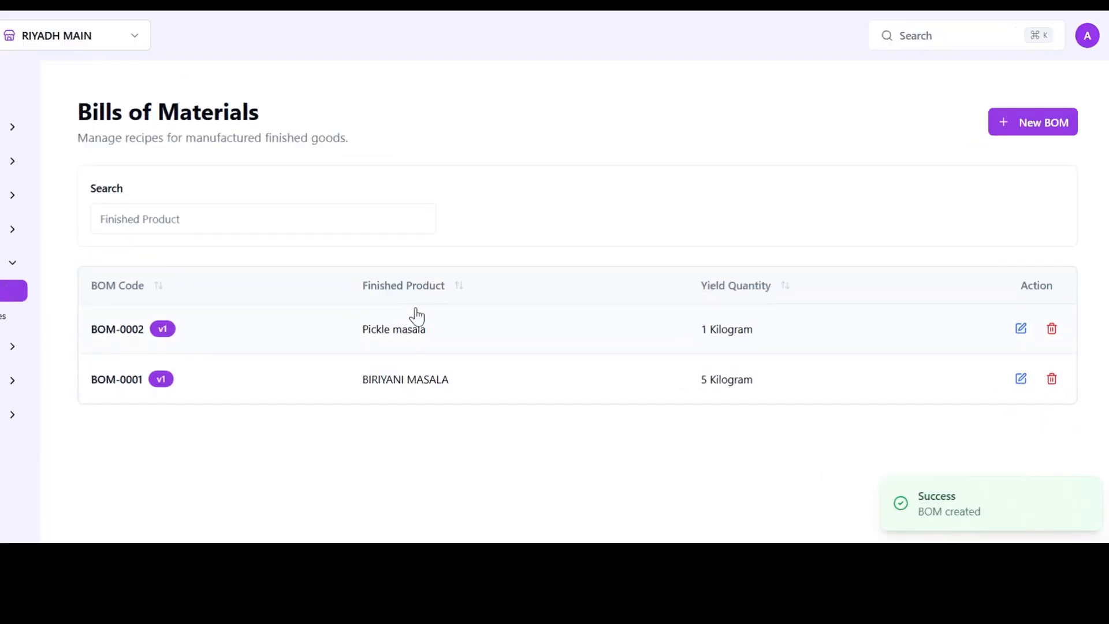
- Open the saved Pickle masala bill of materials and review its yield quantity, components and component quantities
{"action": "left_click", "coordinate": [401, 329]}
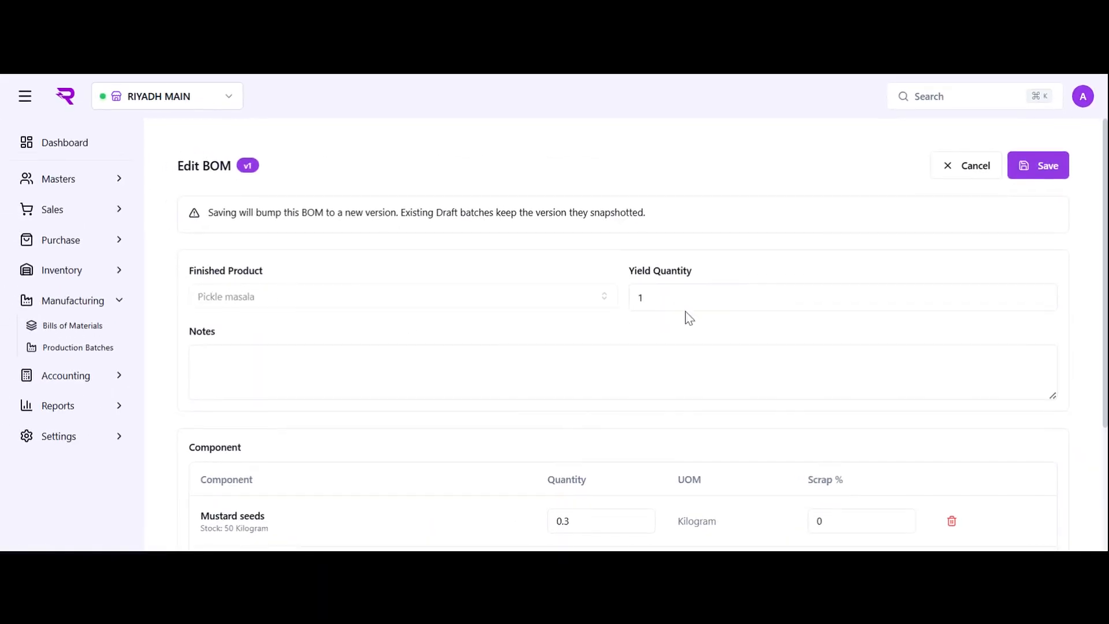
{"action": "scroll", "coordinate": [680, 257], "scroll_direction": "down", "scroll_amount": 3}
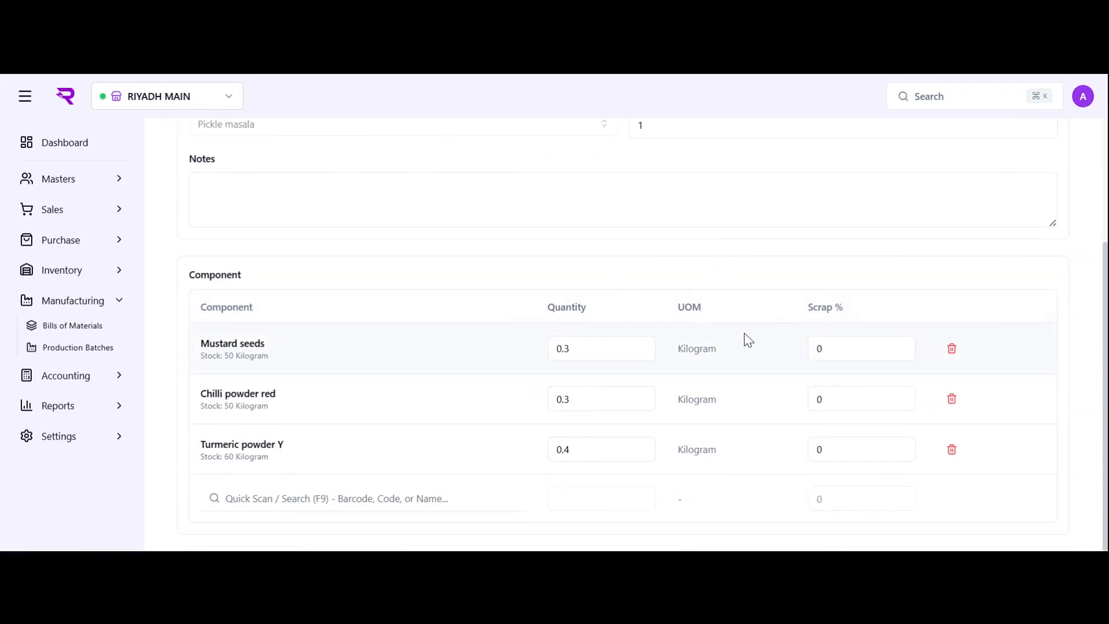
{"action": "scroll", "coordinate": [614, 333], "scroll_direction": "up", "scroll_amount": 2}
{"action": "scroll", "coordinate": [546, 404], "scroll_direction": "down", "scroll_amount": 2}
{"action": "scroll", "coordinate": [498, 289], "scroll_direction": "up", "scroll_amount": 3}
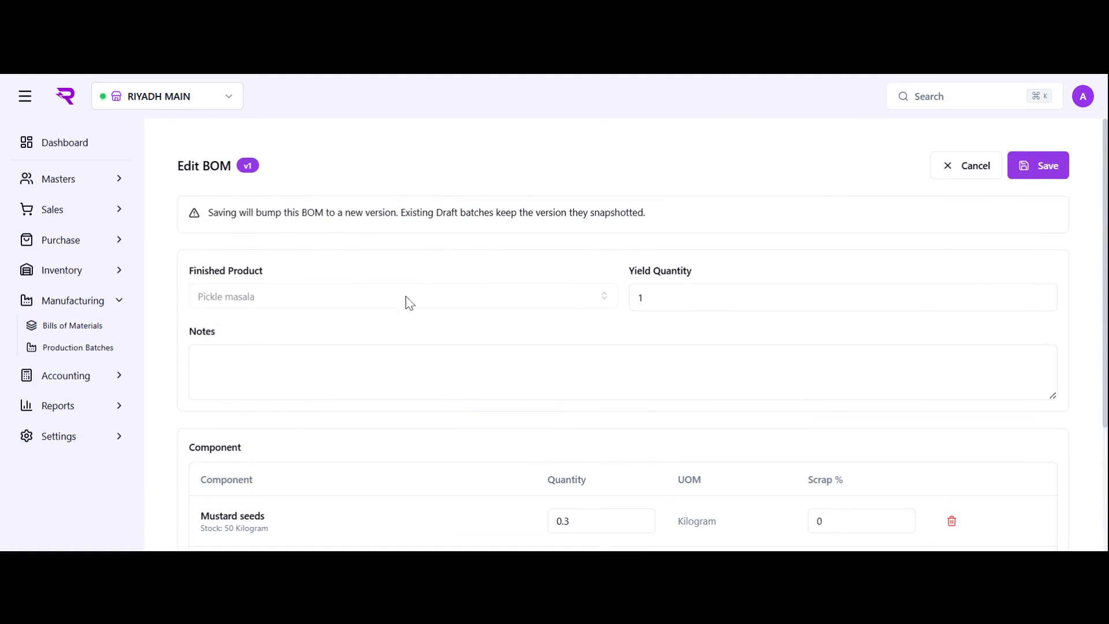
{"action": "scroll", "coordinate": [485, 297], "scroll_direction": "down", "scroll_amount": 3}
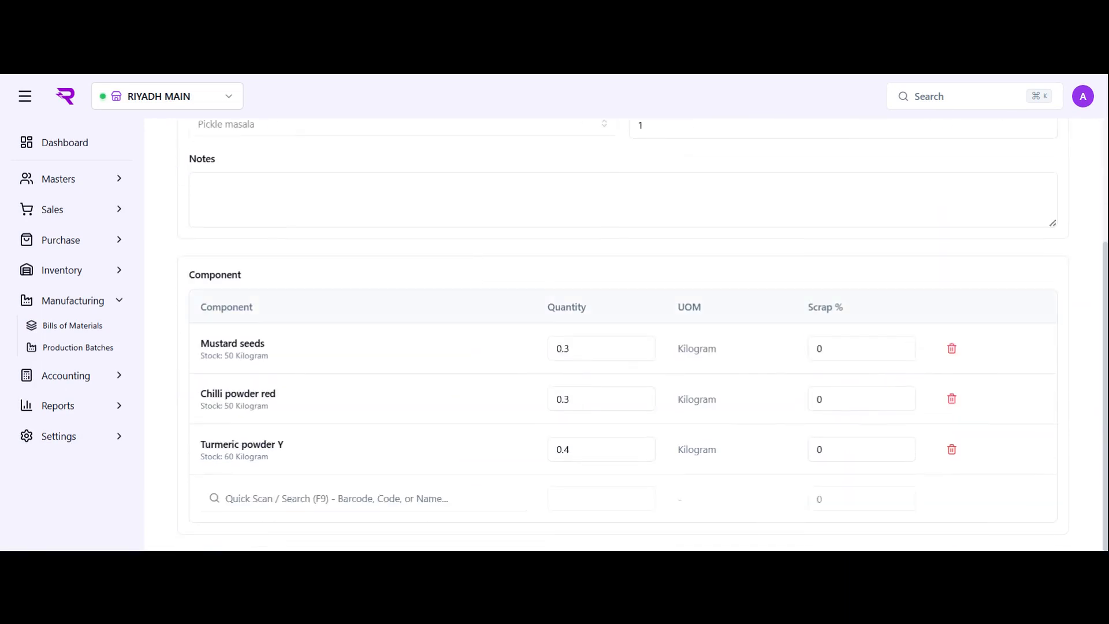
{"action": "scroll", "coordinate": [478, 393], "scroll_direction": "up", "scroll_amount": 3}
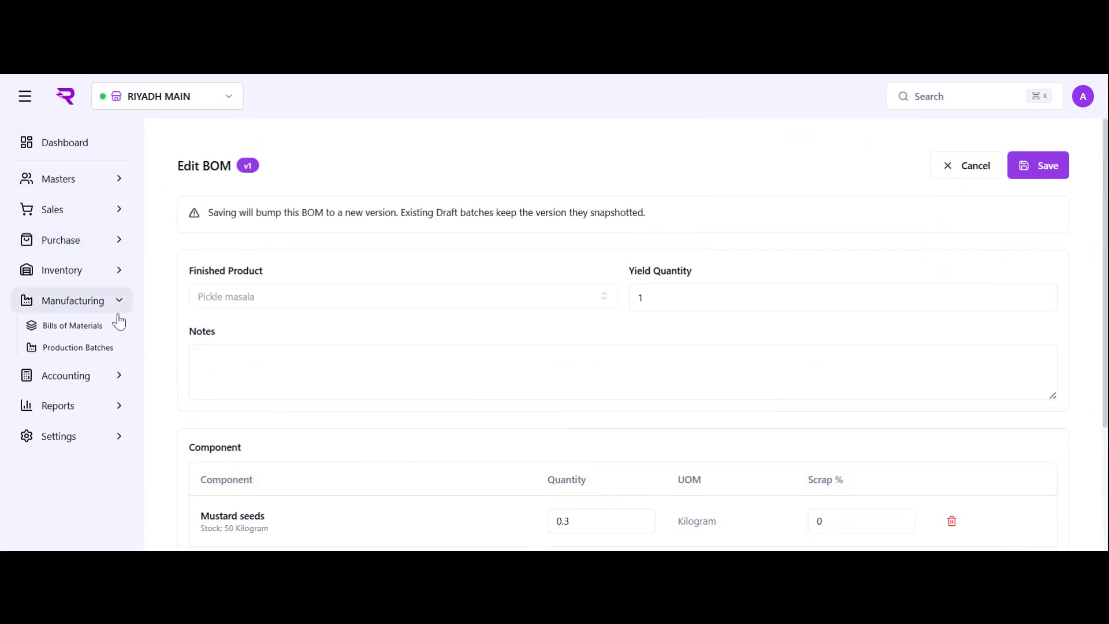
- Create and save a production batch from the Pickle masala bill of materials BOM-0002 with a planned quantity of 10
{"action": "left_click", "coordinate": [101, 350]}
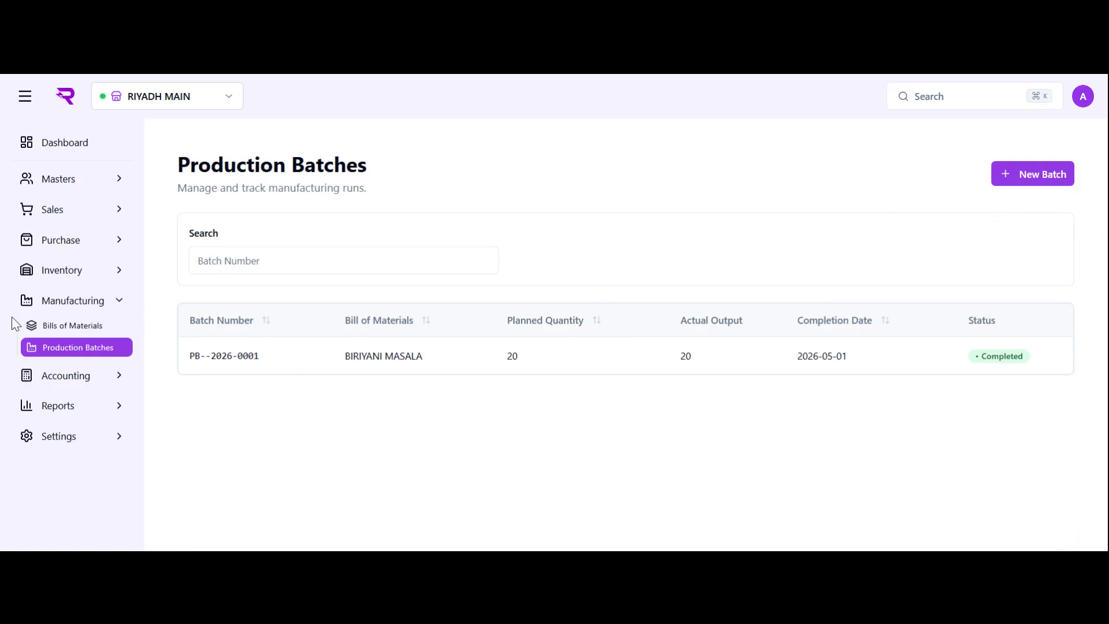
{"action": "left_click", "coordinate": [1015, 174]}
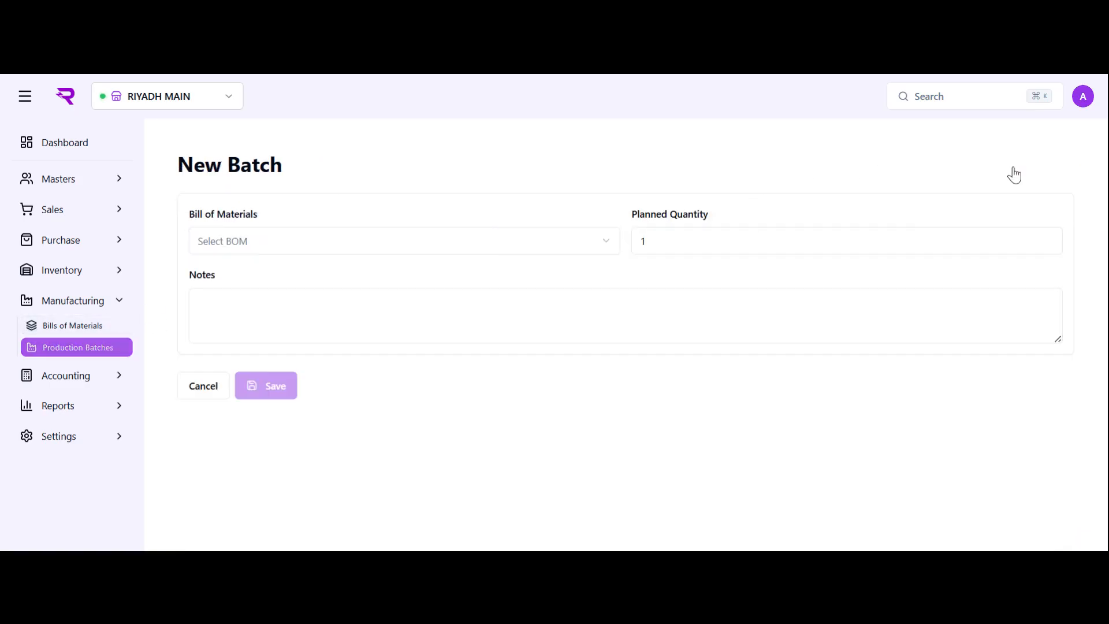
{"action": "left_click", "coordinate": [348, 248]}
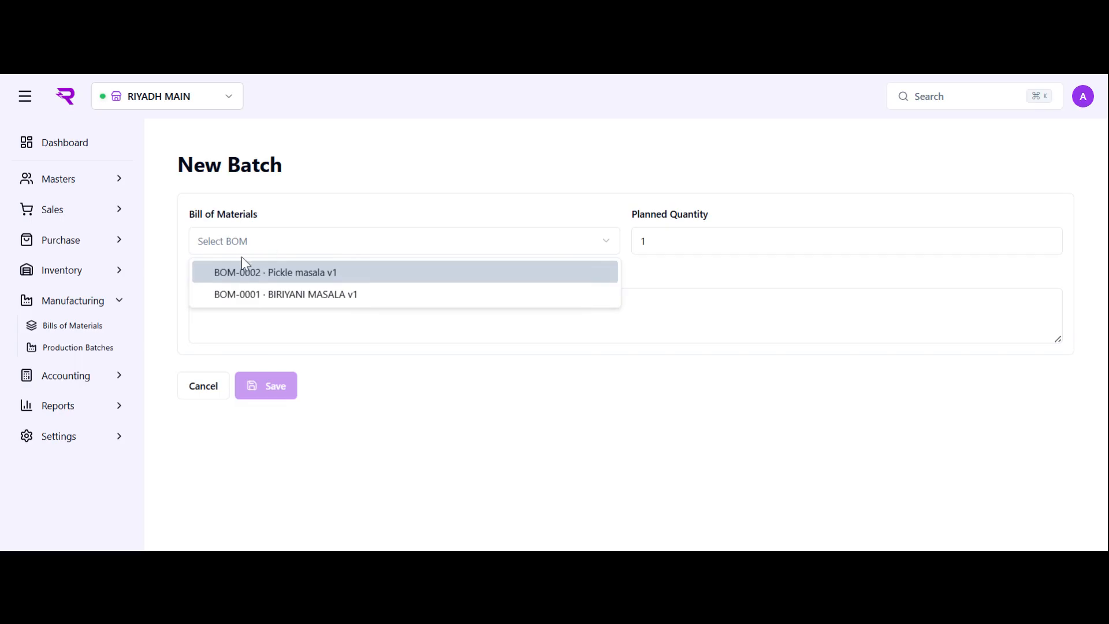
{"action": "left_click", "coordinate": [301, 272]}
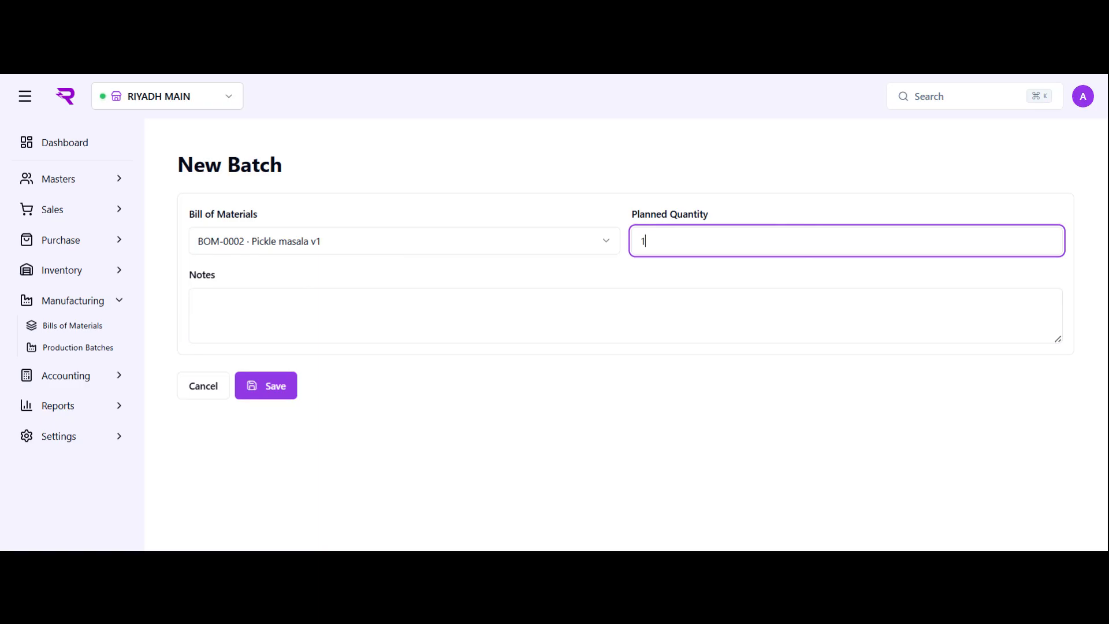
{"action": "type", "text": "0"}
{"action": "left_click", "coordinate": [198, 301]}
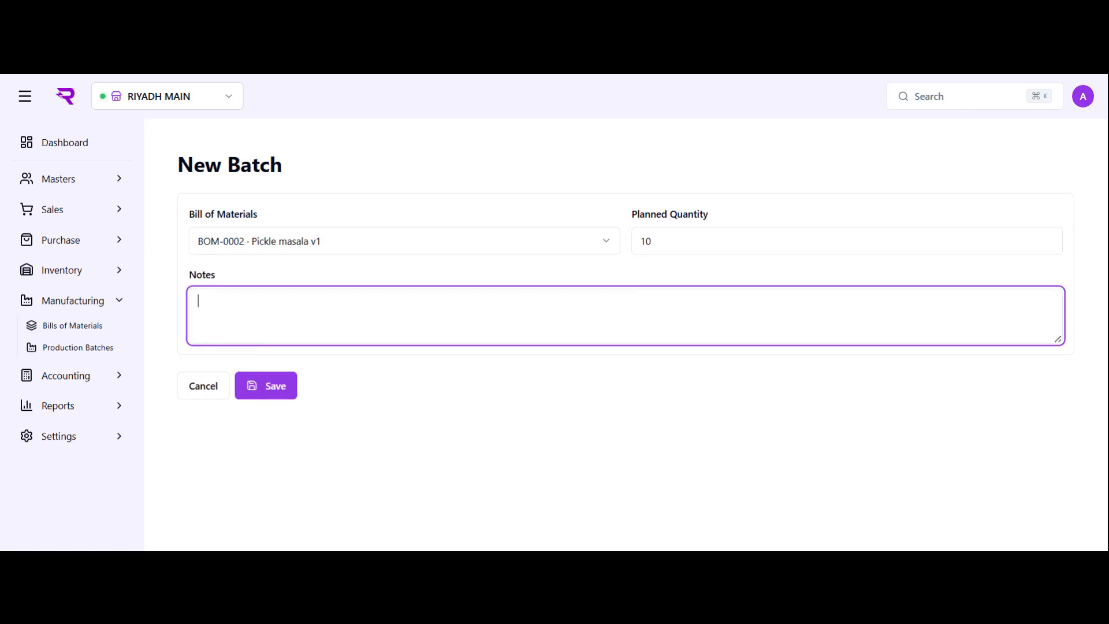
{"action": "key", "text": "ctrl+s"}
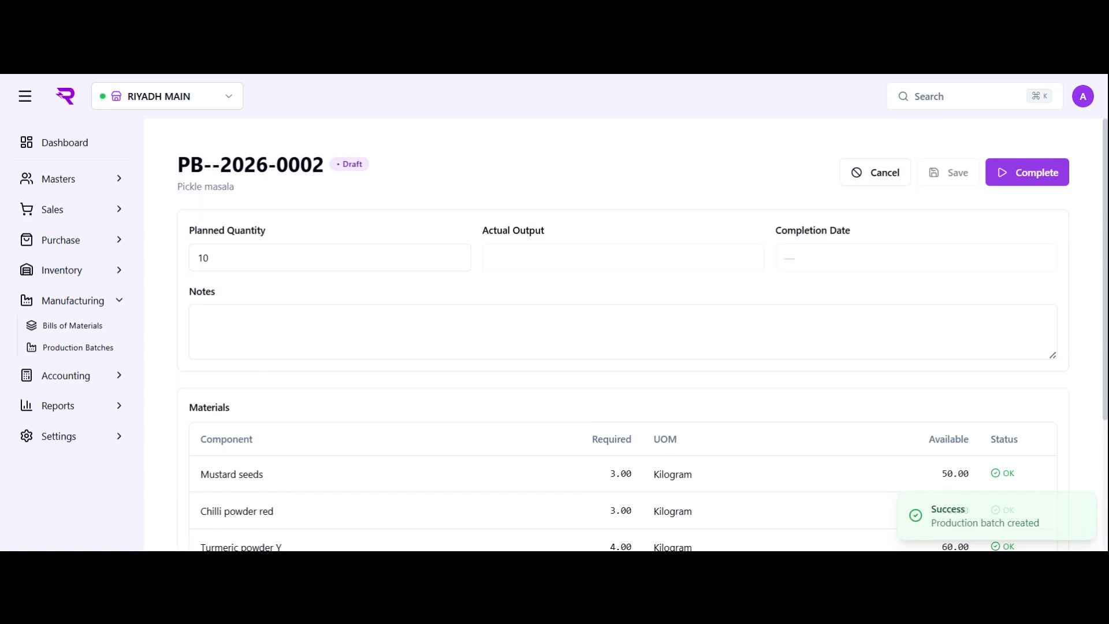
- Add a Labour overhead of 1000 to the batch with 5200 - Total Salaries & Wages as its source expense account
{"action": "scroll", "coordinate": [356, 264], "scroll_direction": "down", "scroll_amount": 3}
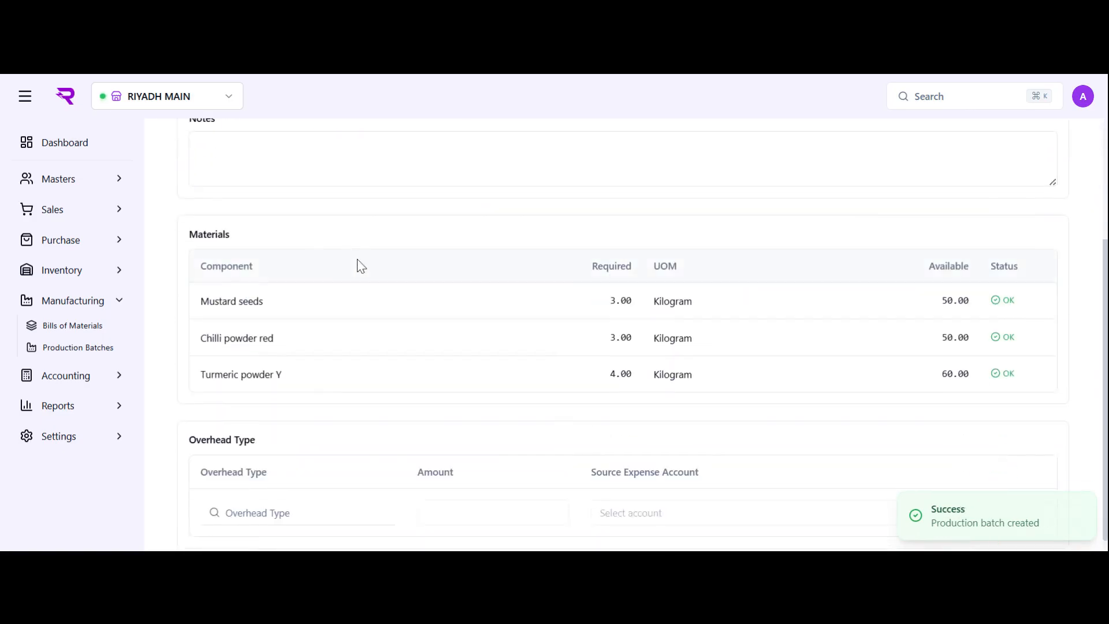
{"action": "scroll", "coordinate": [376, 299], "scroll_direction": "up", "scroll_amount": 3}
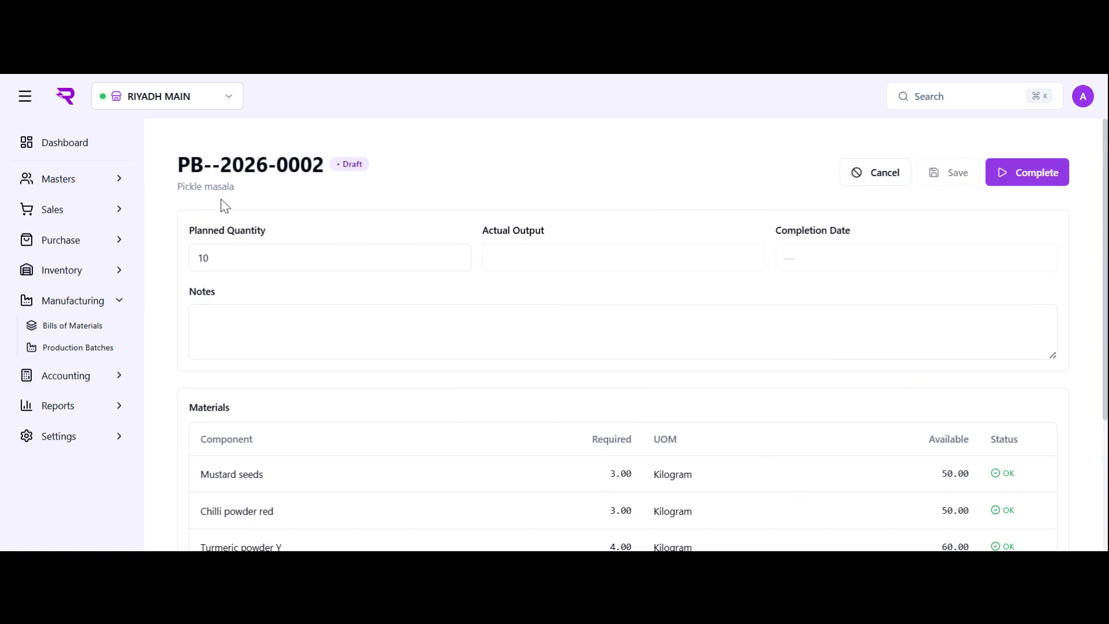
{"action": "scroll", "coordinate": [280, 230], "scroll_direction": "down", "scroll_amount": 1}
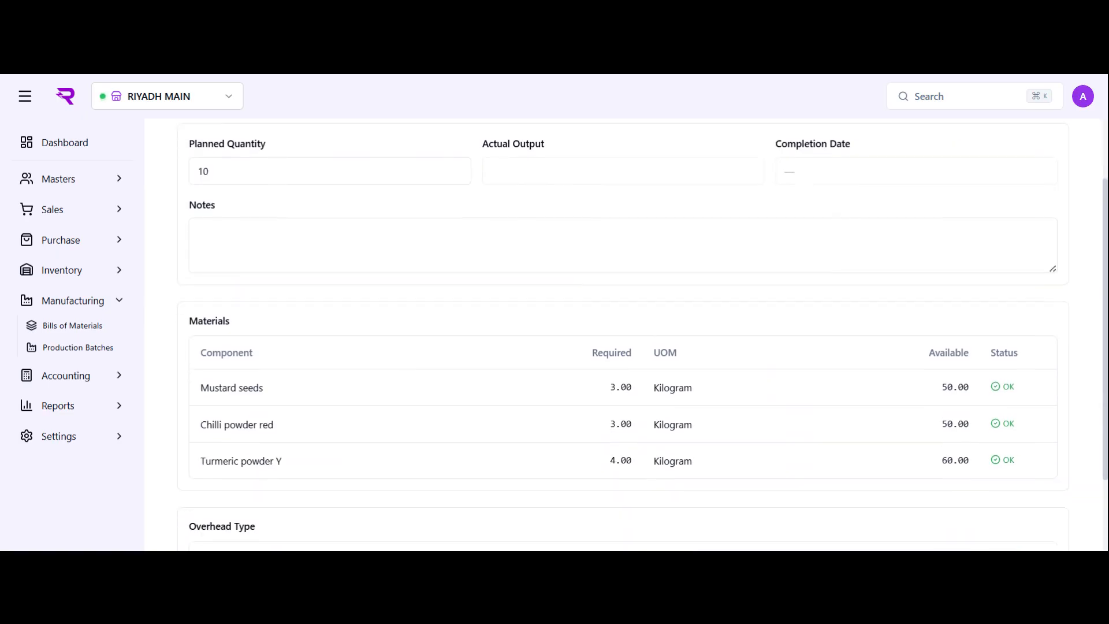
{"action": "scroll", "coordinate": [265, 300], "scroll_direction": "down", "scroll_amount": 1}
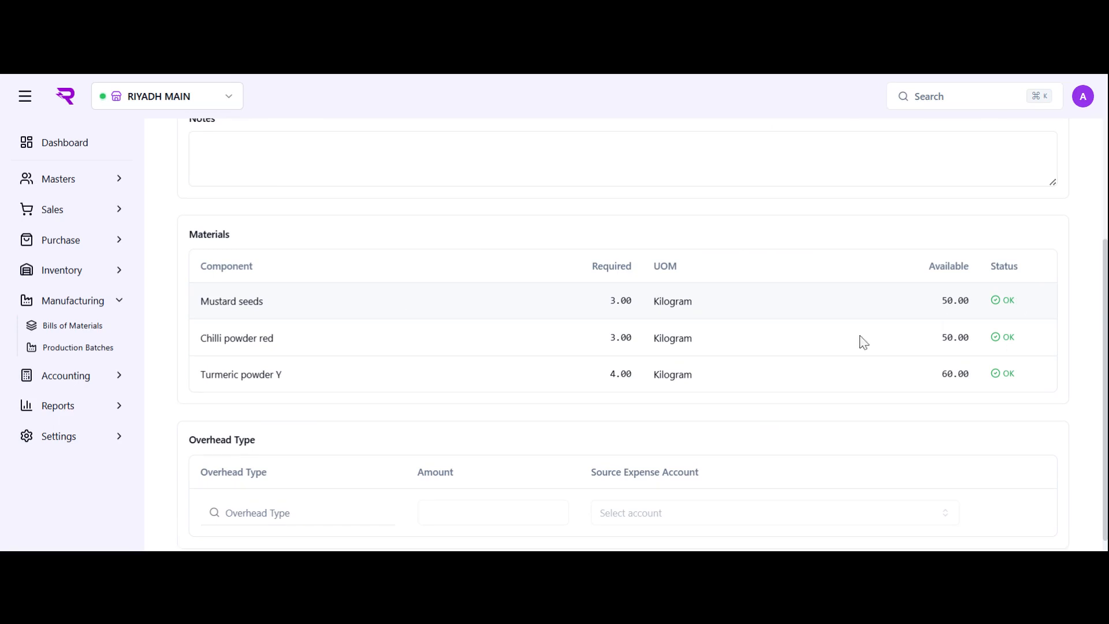
{"action": "scroll", "coordinate": [751, 347], "scroll_direction": "down", "scroll_amount": 1}
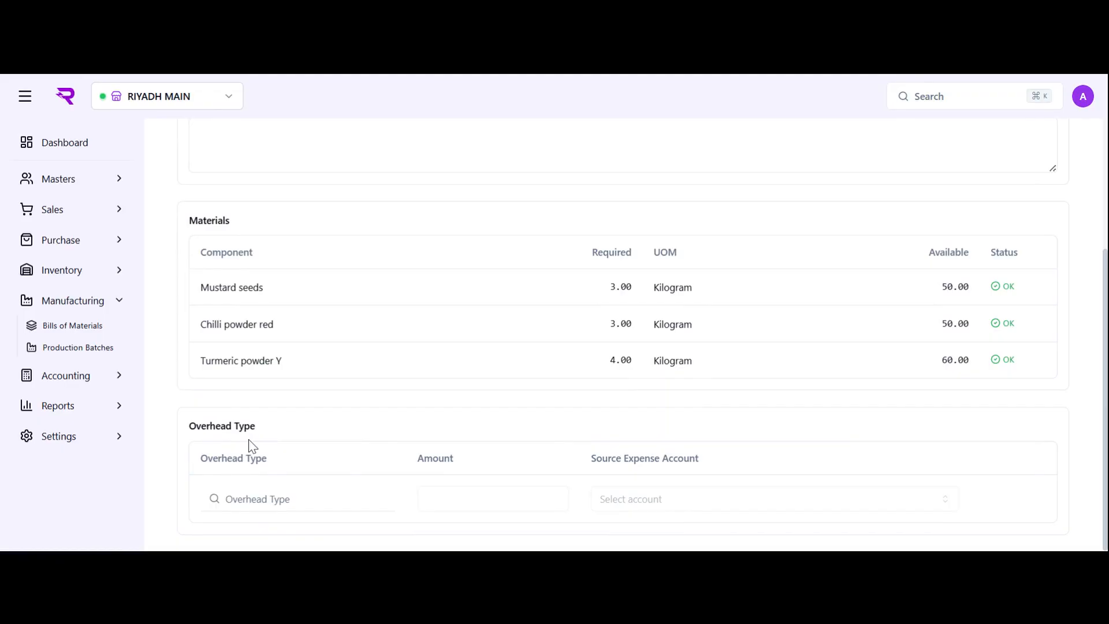
{"action": "key", "text": "Tab"}
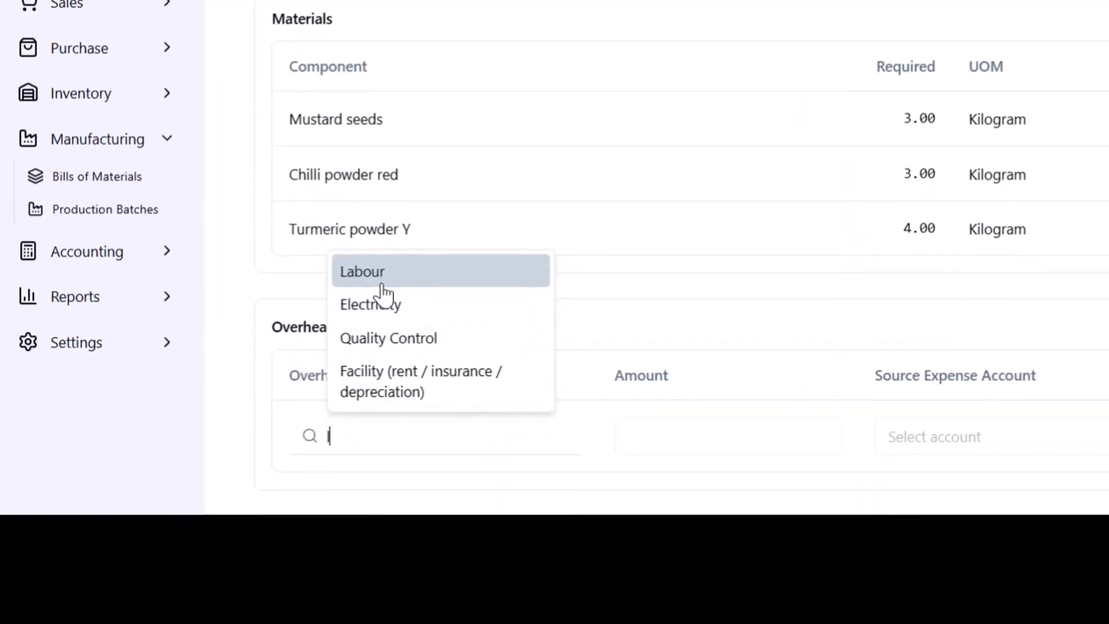
{"action": "left_click", "coordinate": [263, 396]}
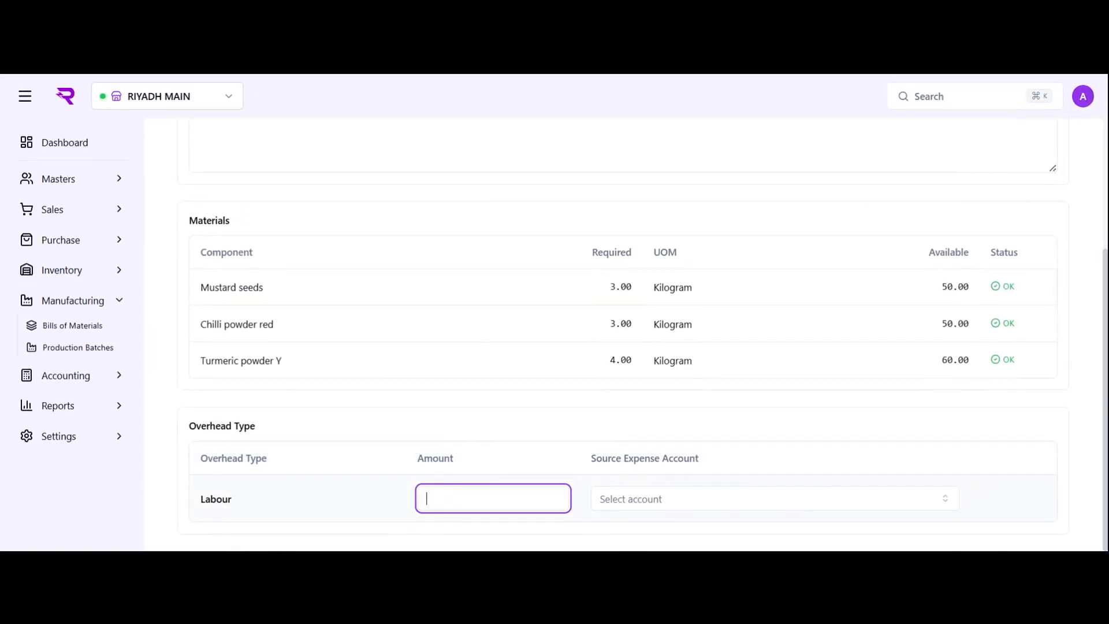
{"action": "scroll", "coordinate": [437, 364], "scroll_direction": "up", "scroll_amount": 3}
{"action": "scroll", "coordinate": [437, 364], "scroll_direction": "down", "scroll_amount": 3}
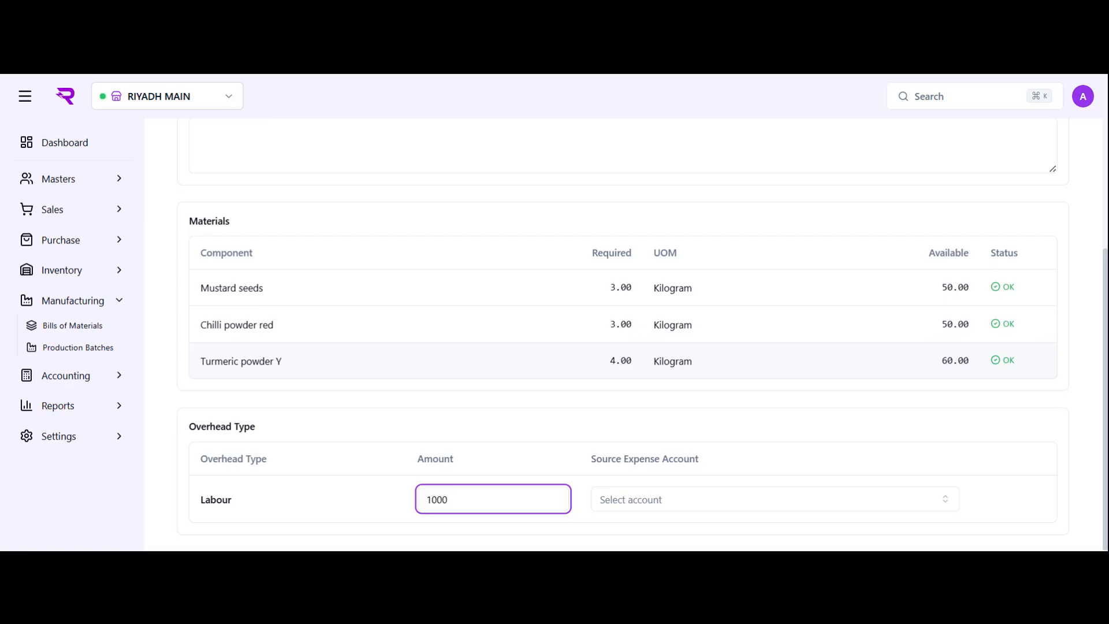
{"action": "left_click", "coordinate": [633, 504]}
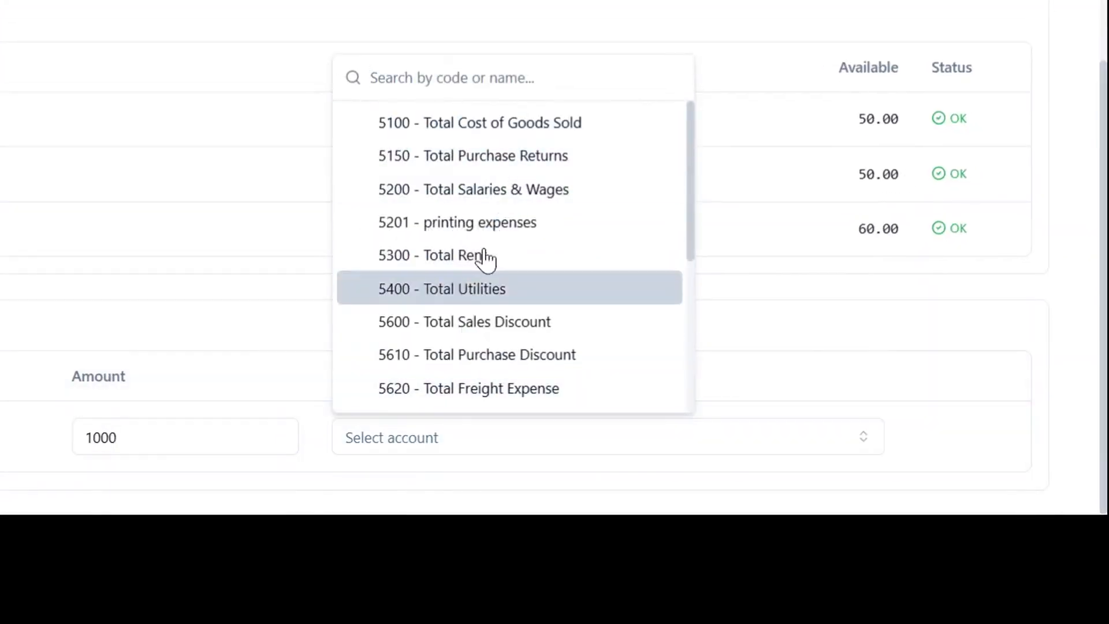
{"action": "left_click", "coordinate": [523, 193]}
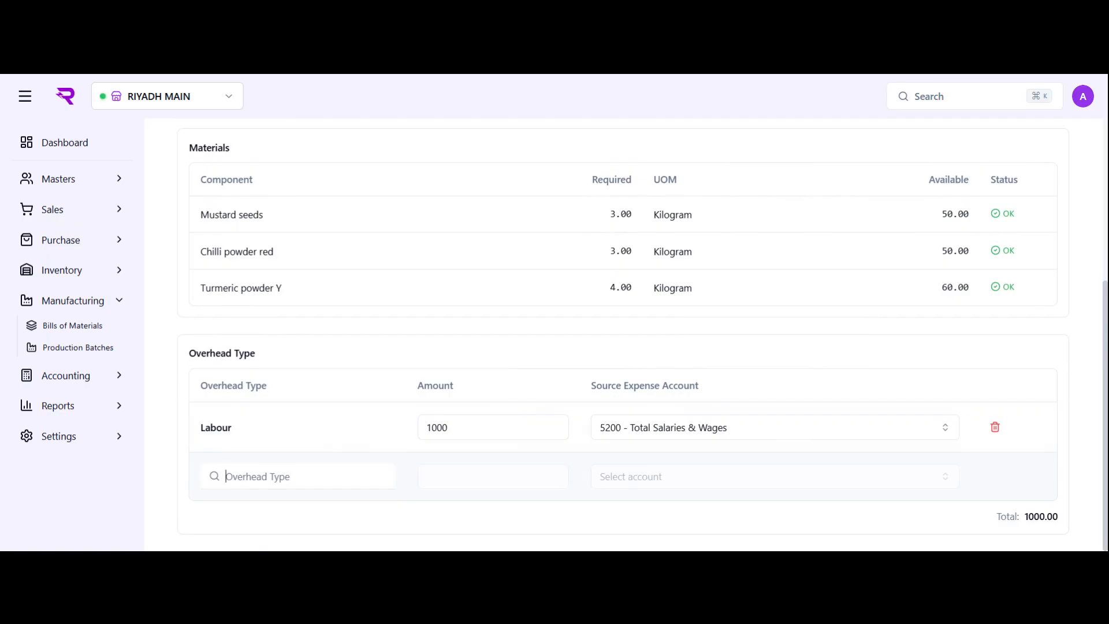
- Add an Electricity overhead of 500 to the batch with 5630 - Total Other Expense as its source expense account
{"action": "type", "text": "el"}
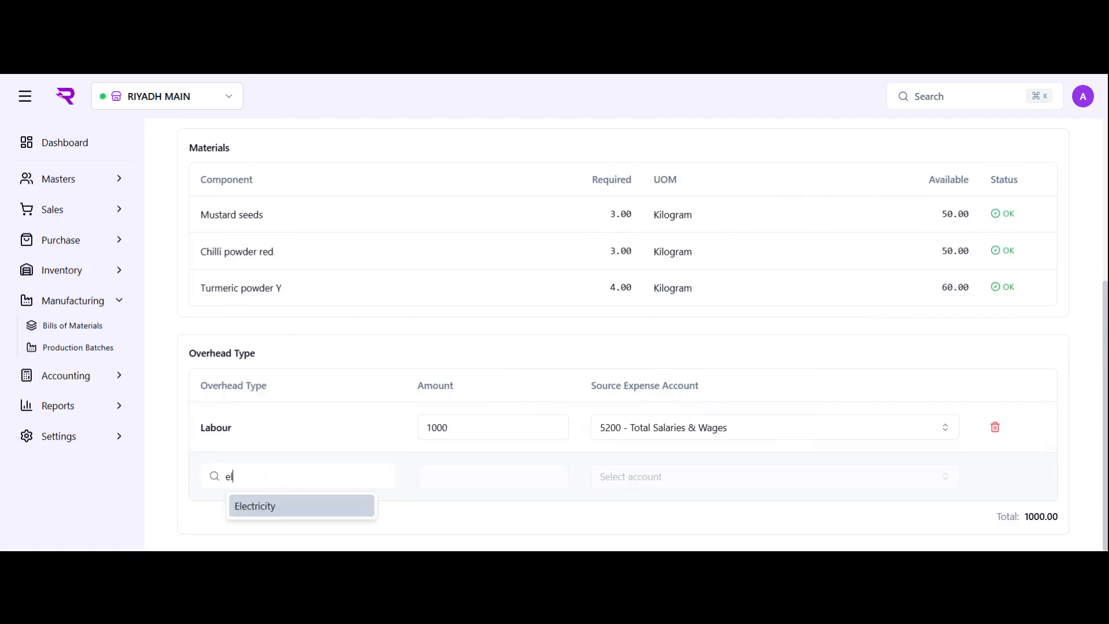
{"action": "key", "text": "Return"}
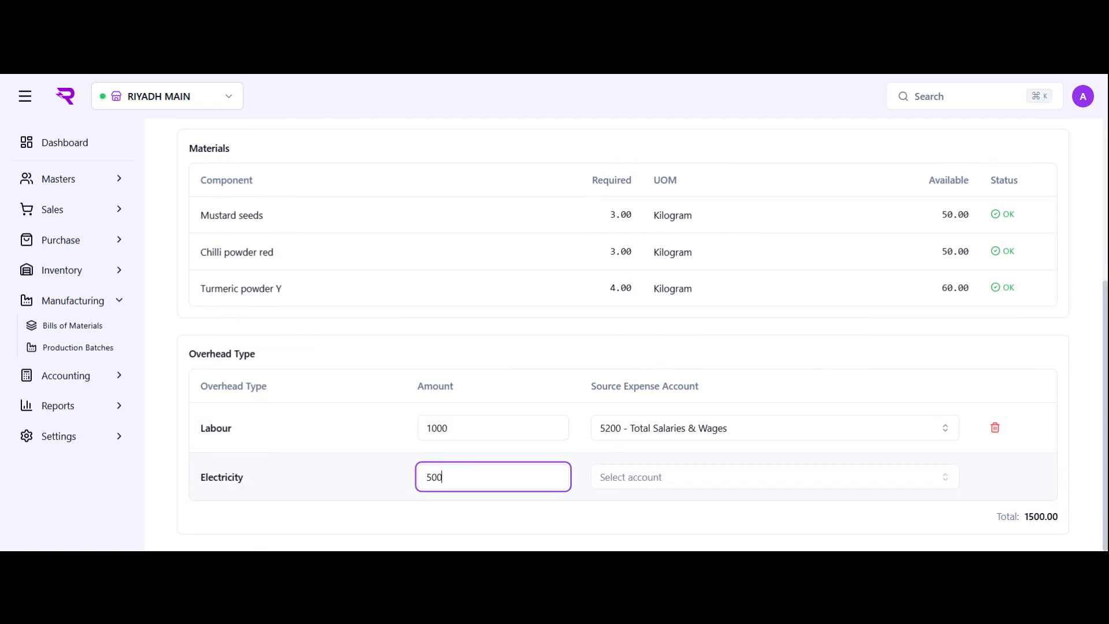
{"action": "type", "text": "500"}
{"action": "key", "text": "Tab"}
{"action": "key", "text": "Return"}
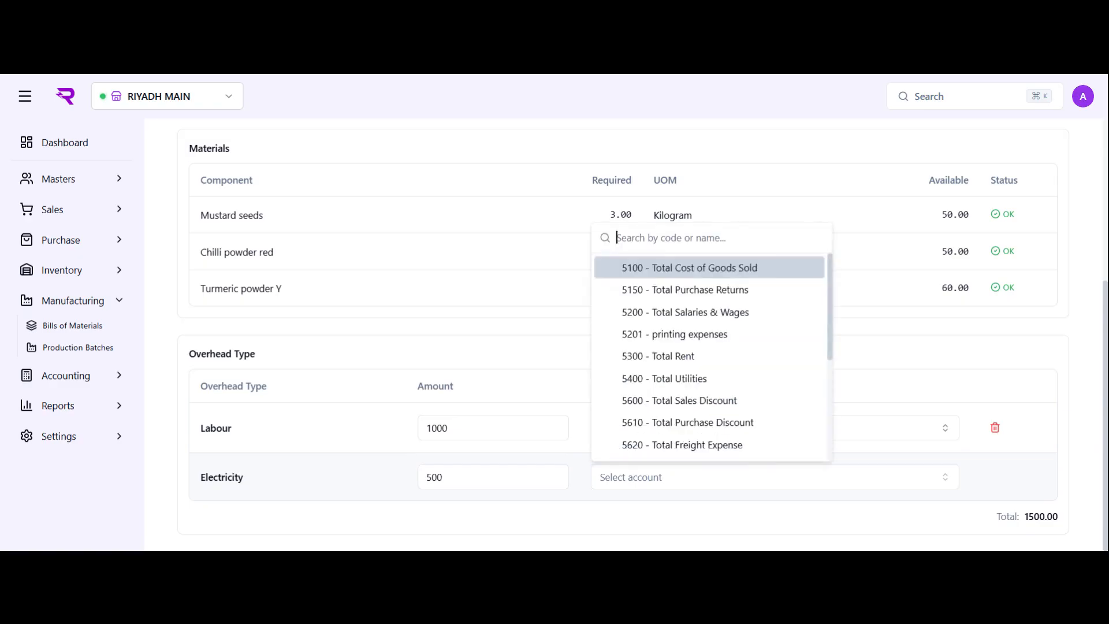
{"action": "key", "text": "Down"}
{"action": "key", "text": "Down"}
{"action": "key", "text": "Down"}
{"action": "key", "text": "Down"}
{"action": "key", "text": "Down"}
{"action": "key", "text": "Down"}
{"action": "key", "text": "Down"}
{"action": "key", "text": "Down"}
{"action": "key", "text": "Down"}
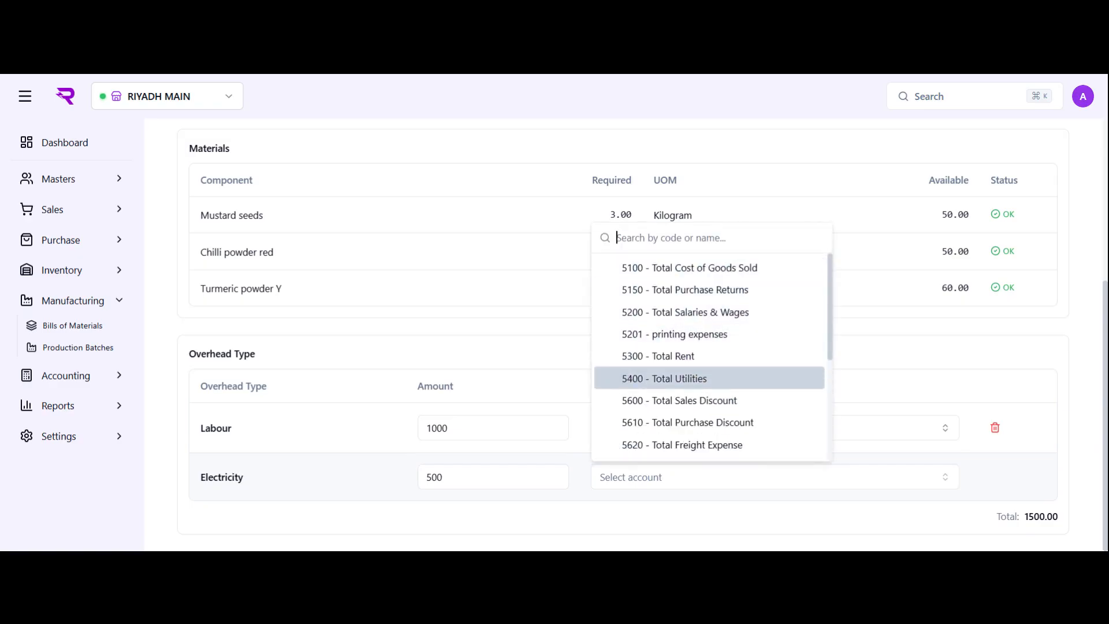
{"action": "key", "text": "Down"}
{"action": "key", "text": "Down"}
{"action": "key", "text": "Down"}
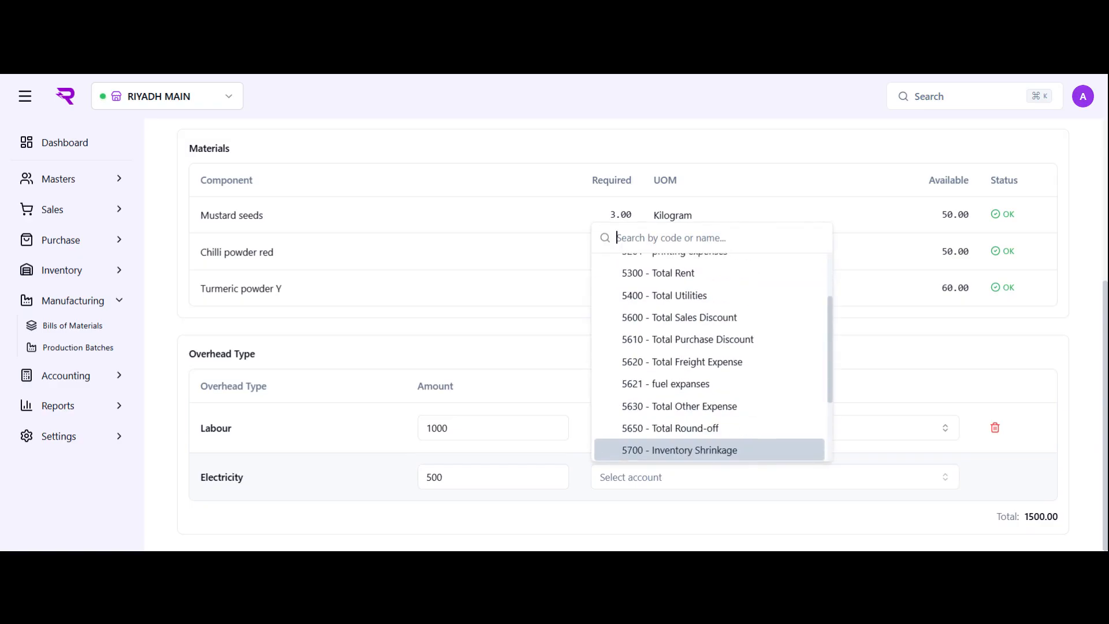
{"action": "key", "text": "Up"}
{"action": "key", "text": "Up"}
{"action": "key", "text": "Return"}
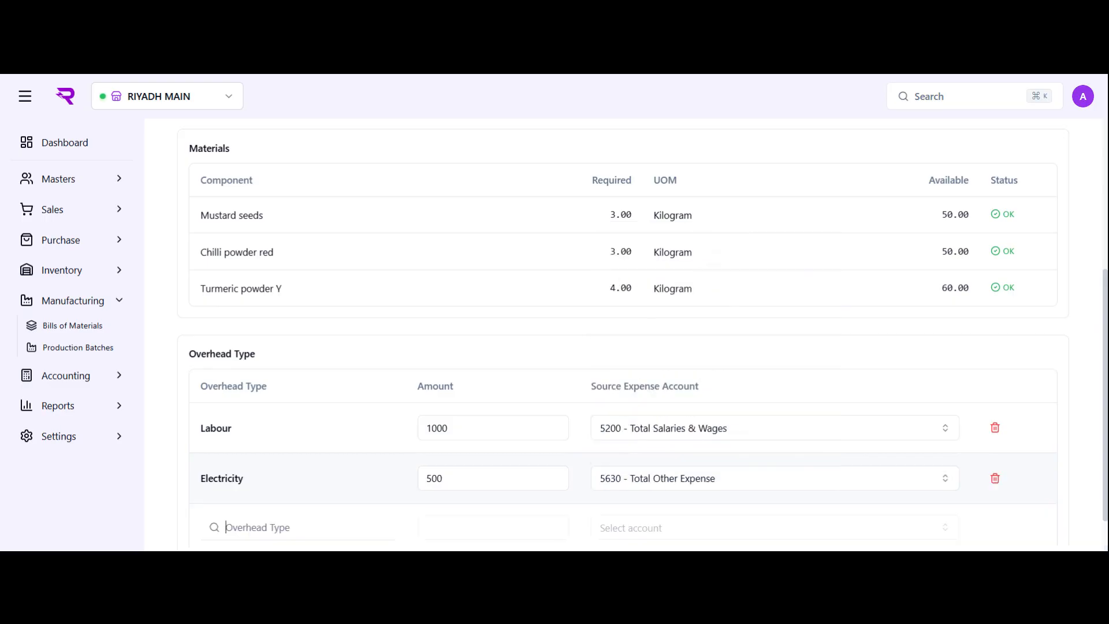
{"action": "scroll", "coordinate": [388, 428], "scroll_direction": "up", "scroll_amount": 3}
{"action": "scroll", "coordinate": [441, 384], "scroll_direction": "down", "scroll_amount": 4}
{"action": "scroll", "coordinate": [1024, 191], "scroll_direction": "up", "scroll_amount": 10}
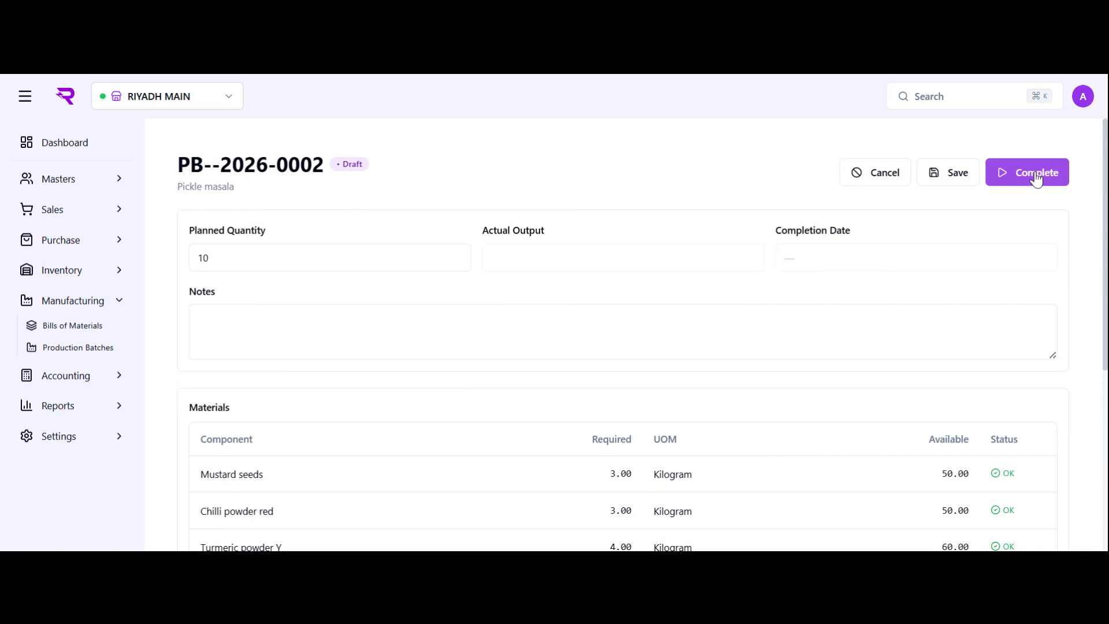
{"action": "left_click", "coordinate": [1035, 173]}
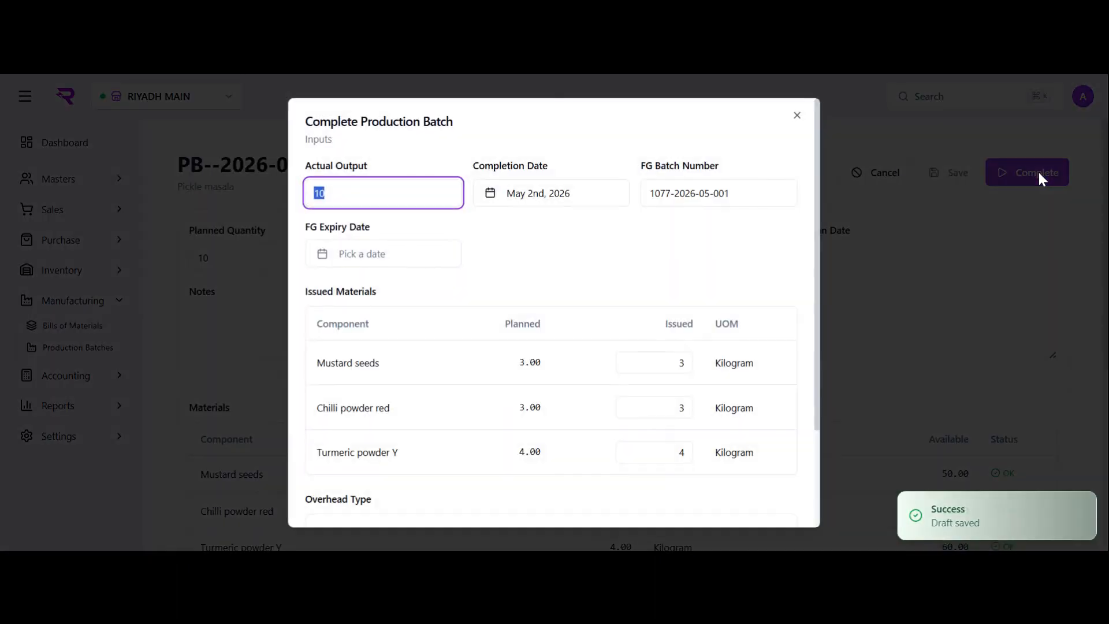
{"action": "scroll", "coordinate": [441, 260], "scroll_direction": "down", "scroll_amount": 3}
{"action": "scroll", "coordinate": [441, 260], "scroll_direction": "up", "scroll_amount": 3}
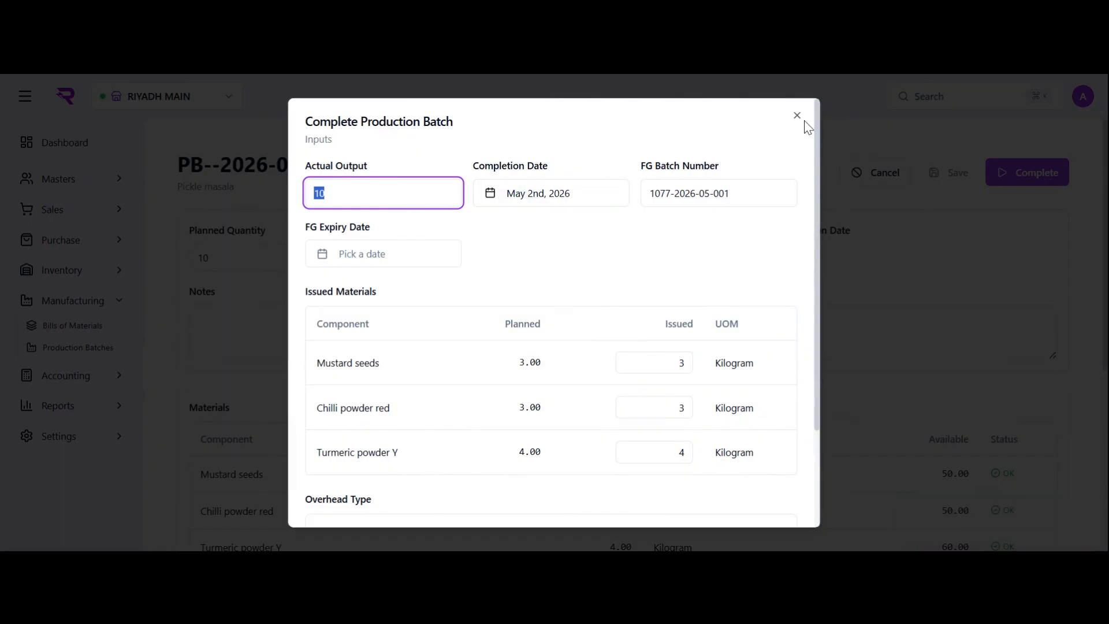
{"action": "left_click", "coordinate": [800, 117]}
- Set the Electricity overhead's source expense account to 5620 - Total Freight Expense
{"action": "scroll", "coordinate": [759, 462], "scroll_direction": "down", "scroll_amount": 5}
{"action": "left_click", "coordinate": [757, 439]}
{"action": "key", "text": "Return"}
{"action": "key", "text": "Return"}
{"action": "key", "text": "shift+Tab"}
{"action": "key", "text": "Escape"}
{"action": "left_click", "coordinate": [775, 428]}
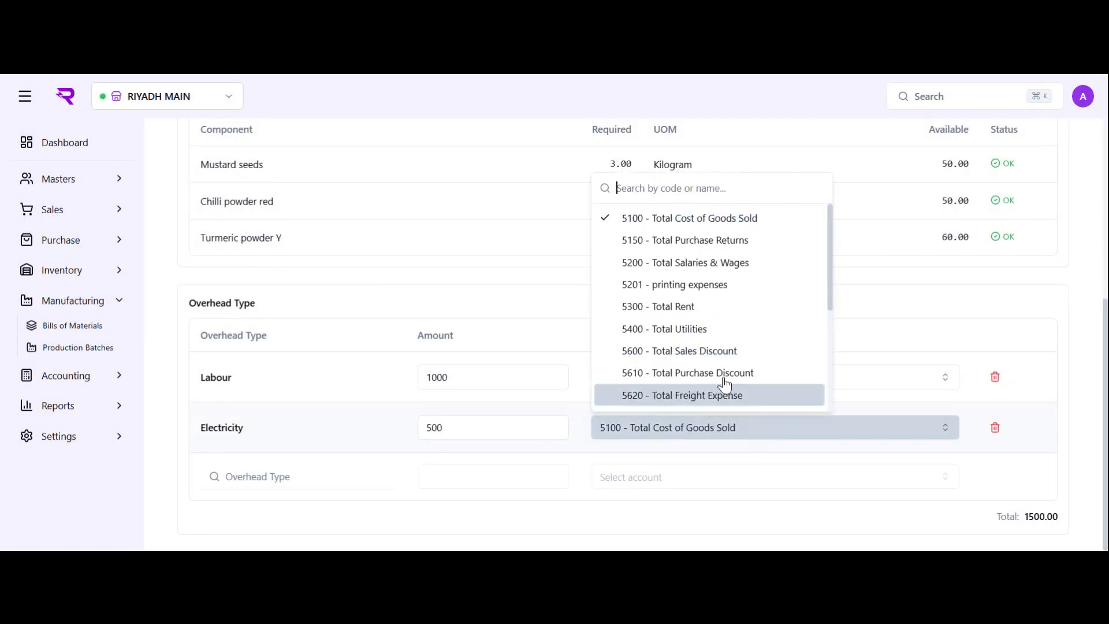
{"action": "scroll", "coordinate": [740, 324], "scroll_direction": "down", "scroll_amount": 3}
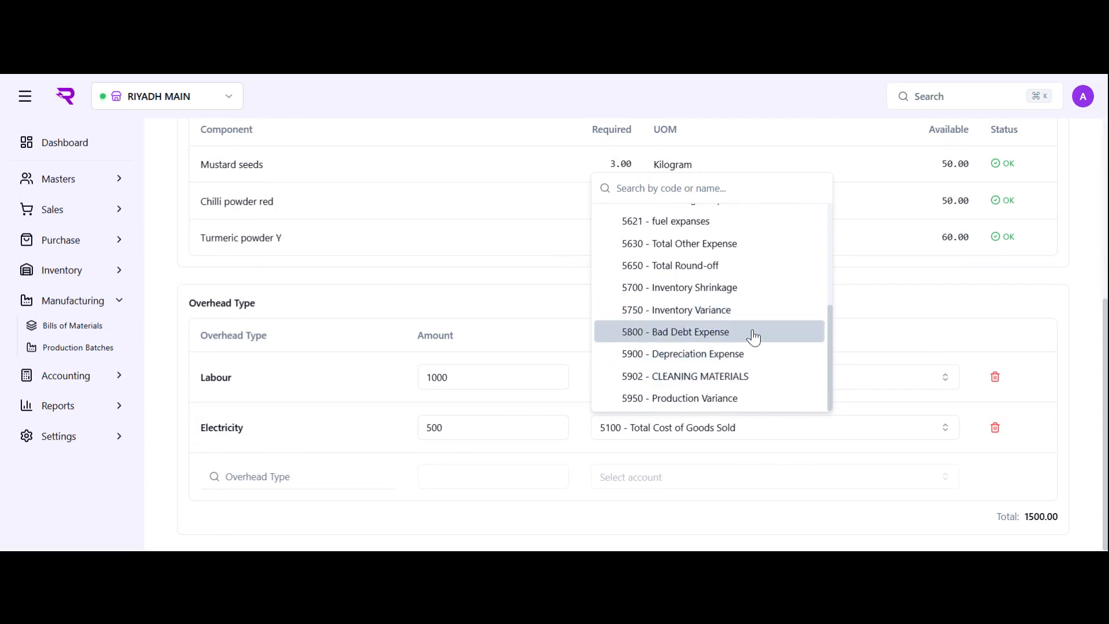
{"action": "scroll", "coordinate": [733, 338], "scroll_direction": "up", "scroll_amount": 2}
{"action": "left_click", "coordinate": [670, 290]}
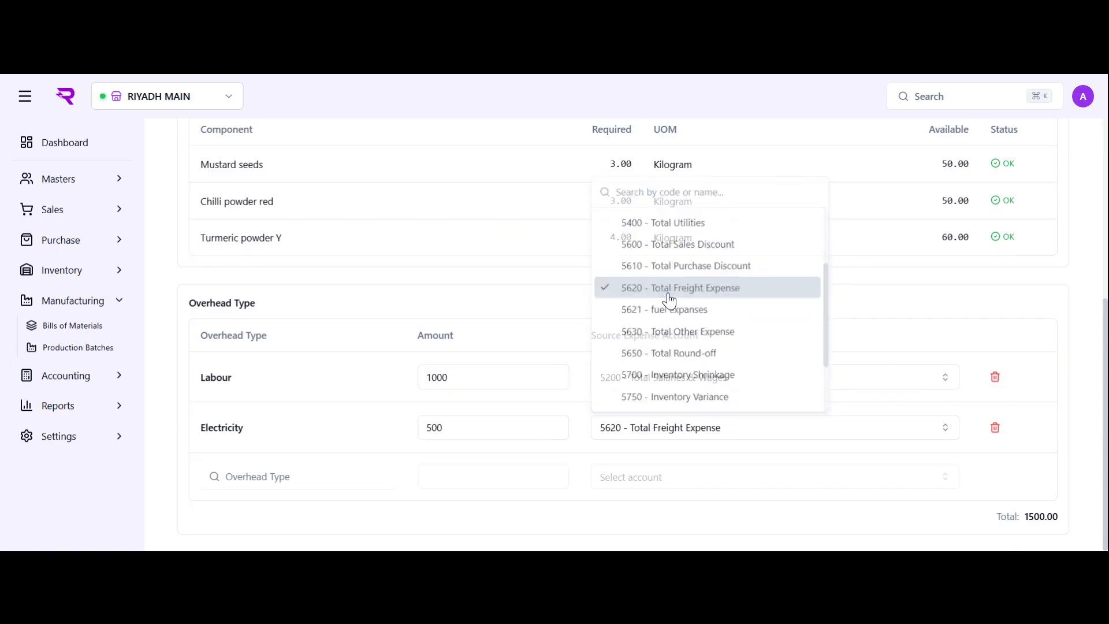
- Finish editing the batch's overheads and choose to complete the production batch
{"action": "scroll", "coordinate": [898, 302], "scroll_direction": "up", "scroll_amount": 5}
{"action": "scroll", "coordinate": [897, 302], "scroll_direction": "down", "scroll_amount": 5}
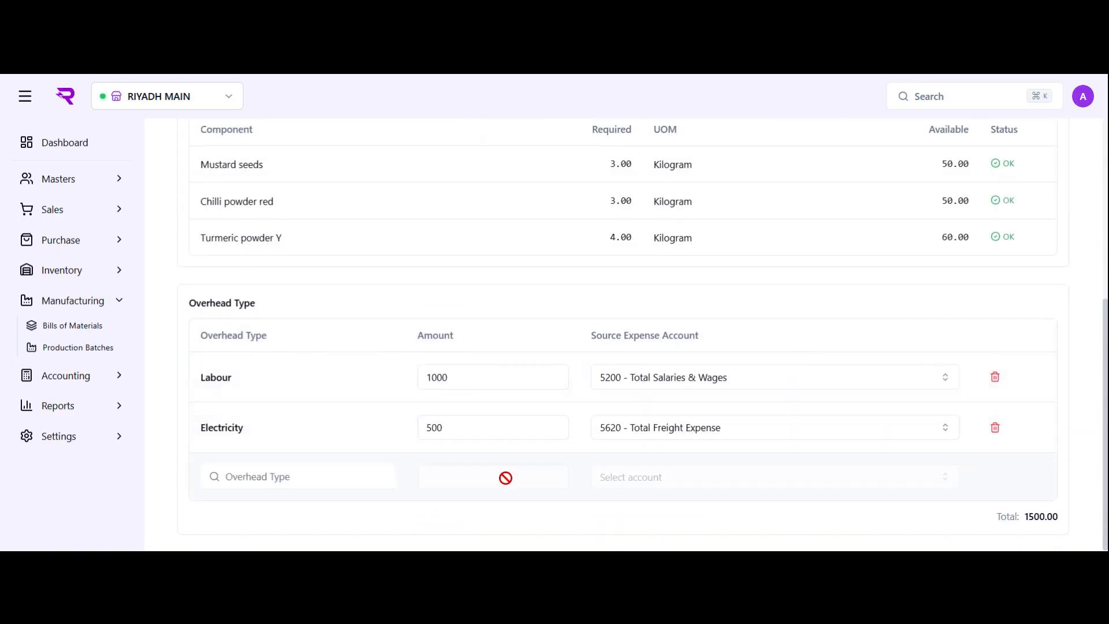
{"action": "key", "text": "ctrl+s"}
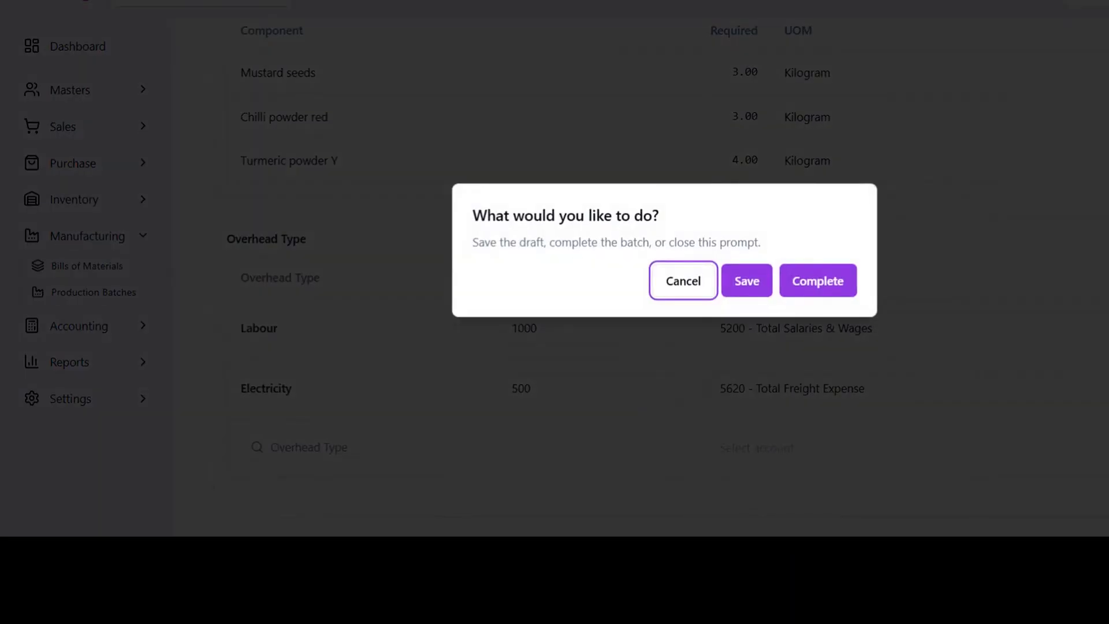
{"action": "key", "text": "Tab"}
{"action": "key", "text": "Tab"}
{"action": "key", "text": "Return"}
- Review the completion form's actual output, completion date, batch number, expiry date, issued materials and overheads
{"action": "scroll", "coordinate": [429, 347], "scroll_direction": "down", "scroll_amount": 5}
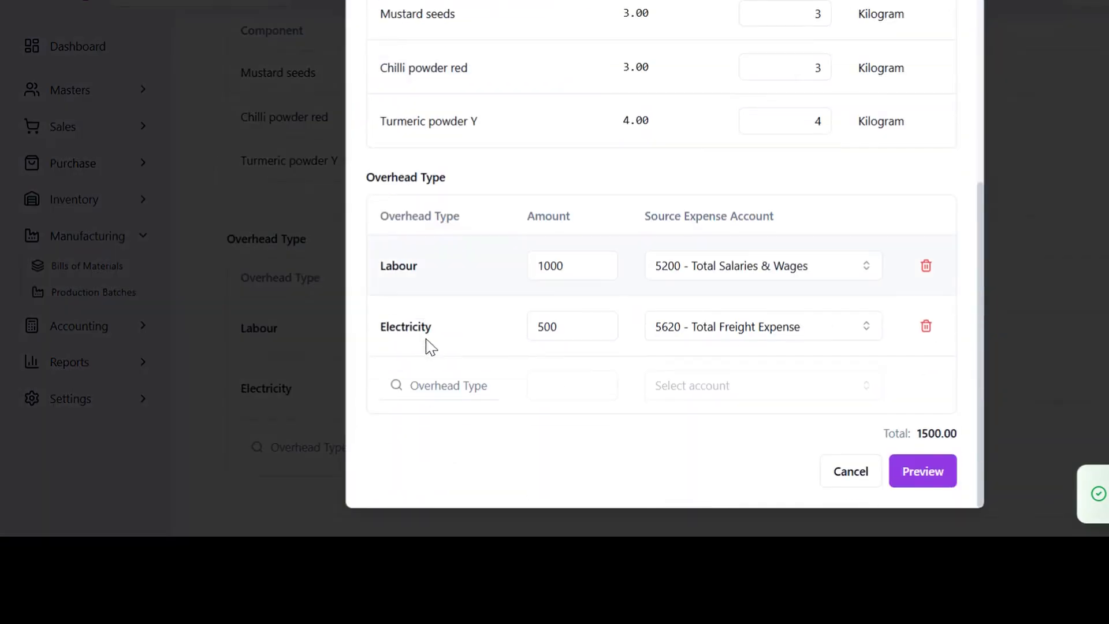
{"action": "scroll", "coordinate": [511, 227], "scroll_direction": "up", "scroll_amount": 2}
{"action": "scroll", "coordinate": [512, 226], "scroll_direction": "up", "scroll_amount": 4}
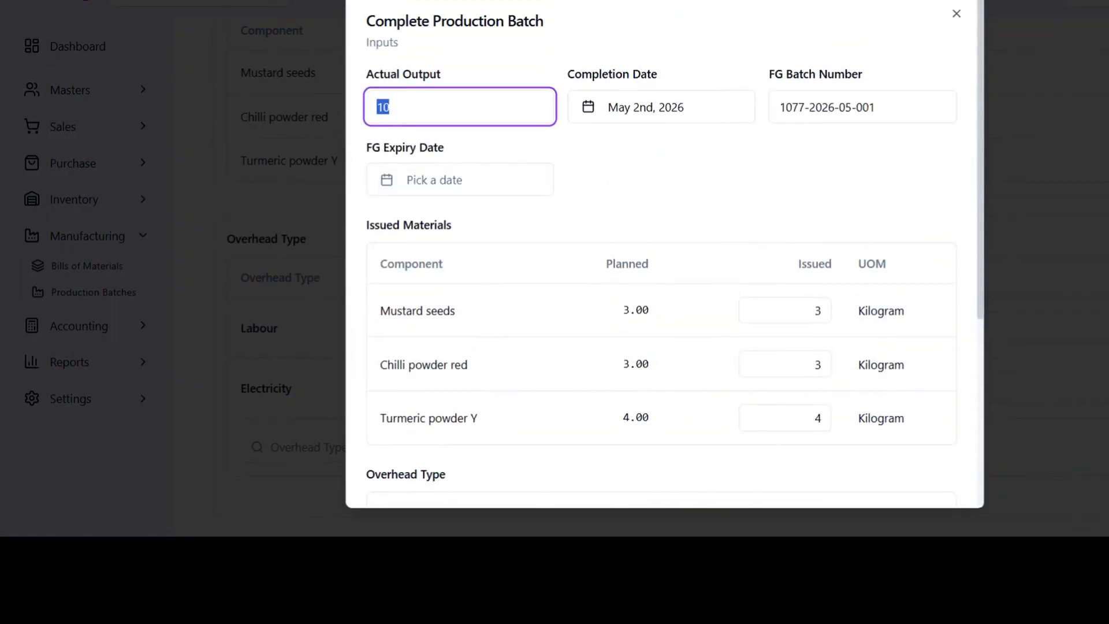
{"action": "left_click", "coordinate": [391, 107]}
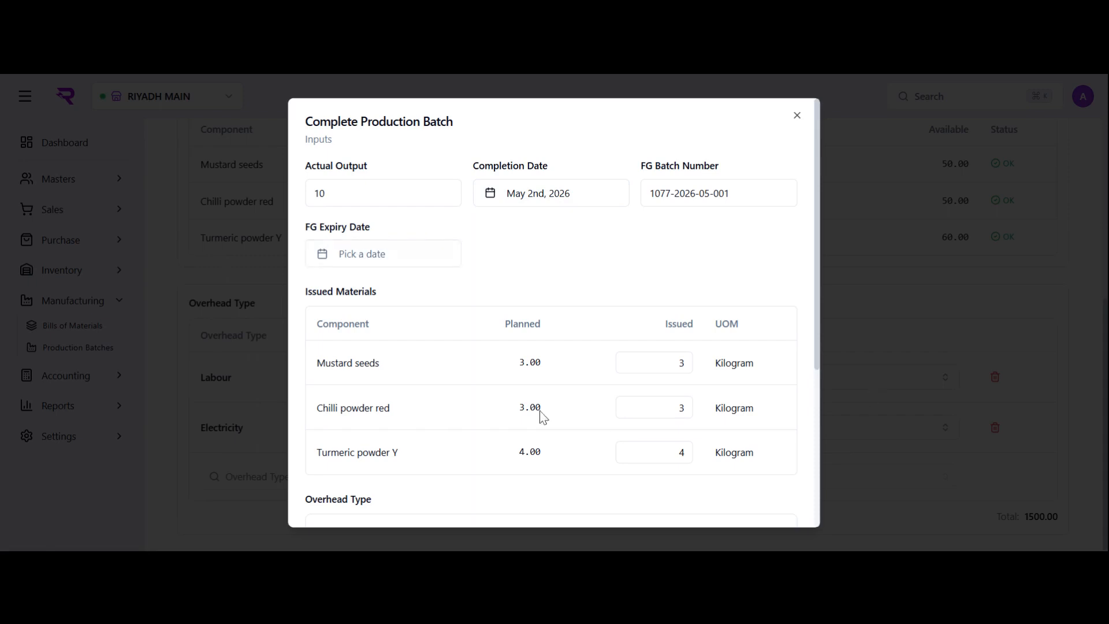
{"action": "left_click", "coordinate": [335, 253]}
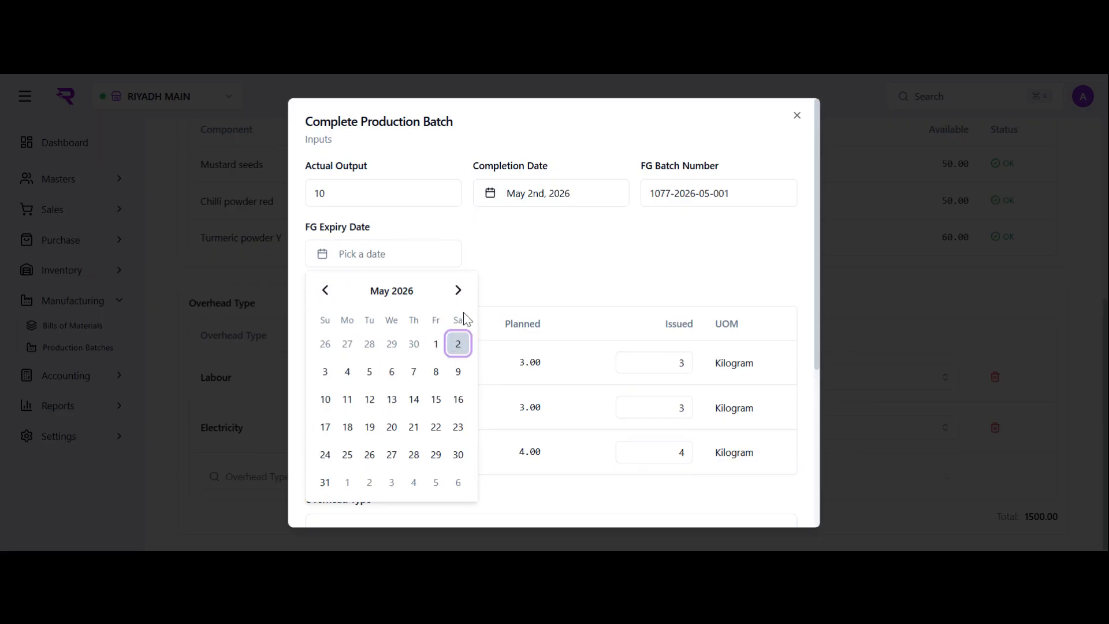
{"action": "left_click", "coordinate": [511, 282]}
{"action": "scroll", "coordinate": [513, 283], "scroll_direction": "down", "scroll_amount": 5}
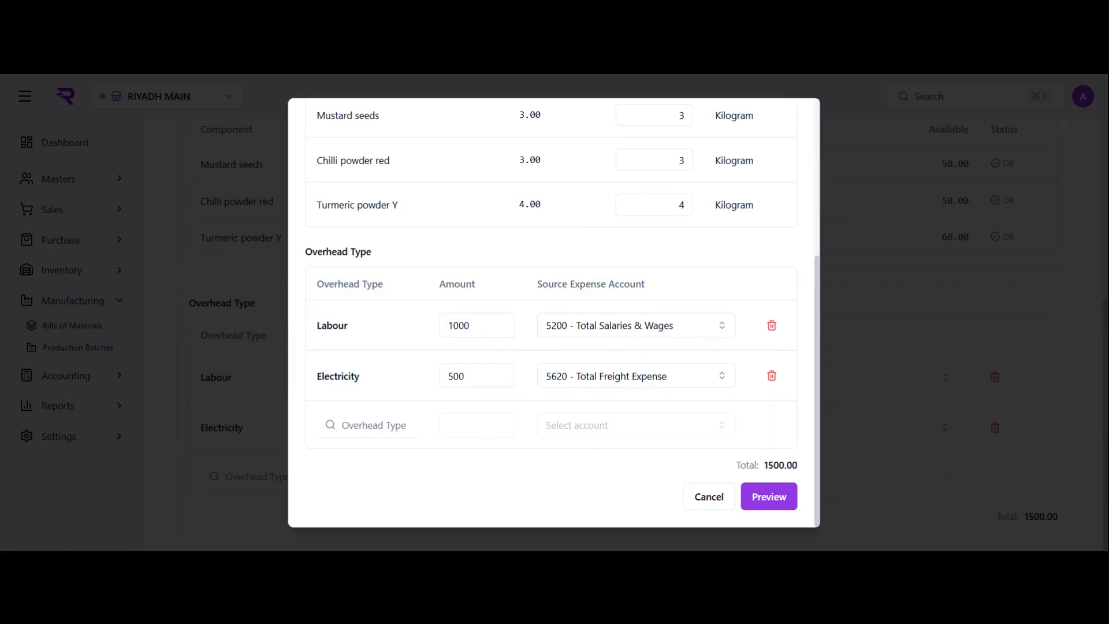
{"action": "scroll", "coordinate": [736, 318], "scroll_direction": "up", "scroll_amount": 5}
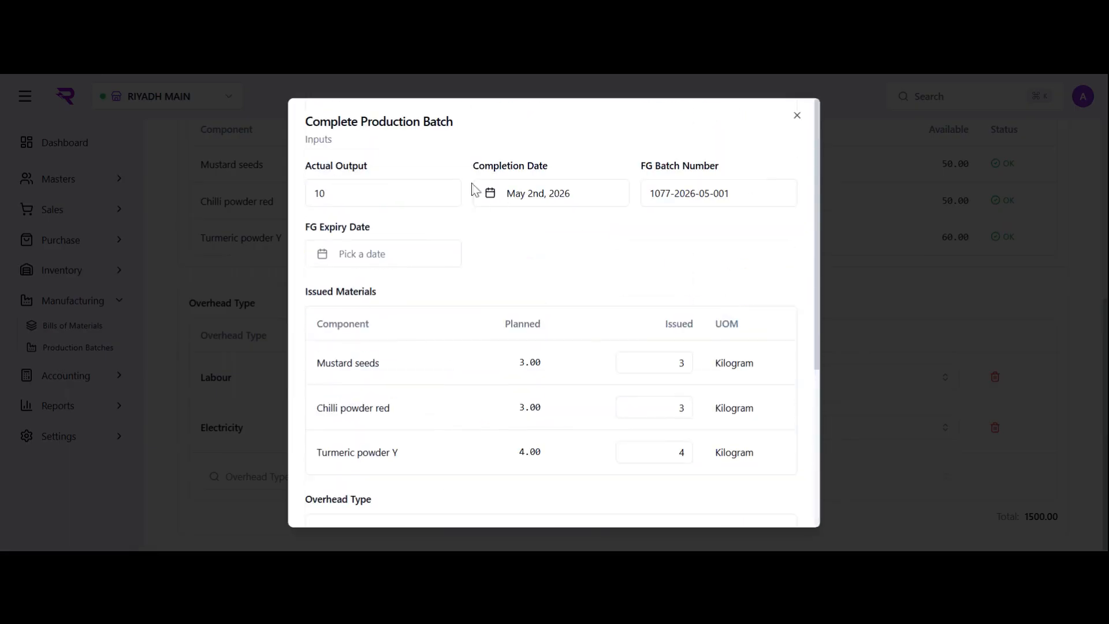
{"action": "scroll", "coordinate": [567, 228], "scroll_direction": "down", "scroll_amount": 5}
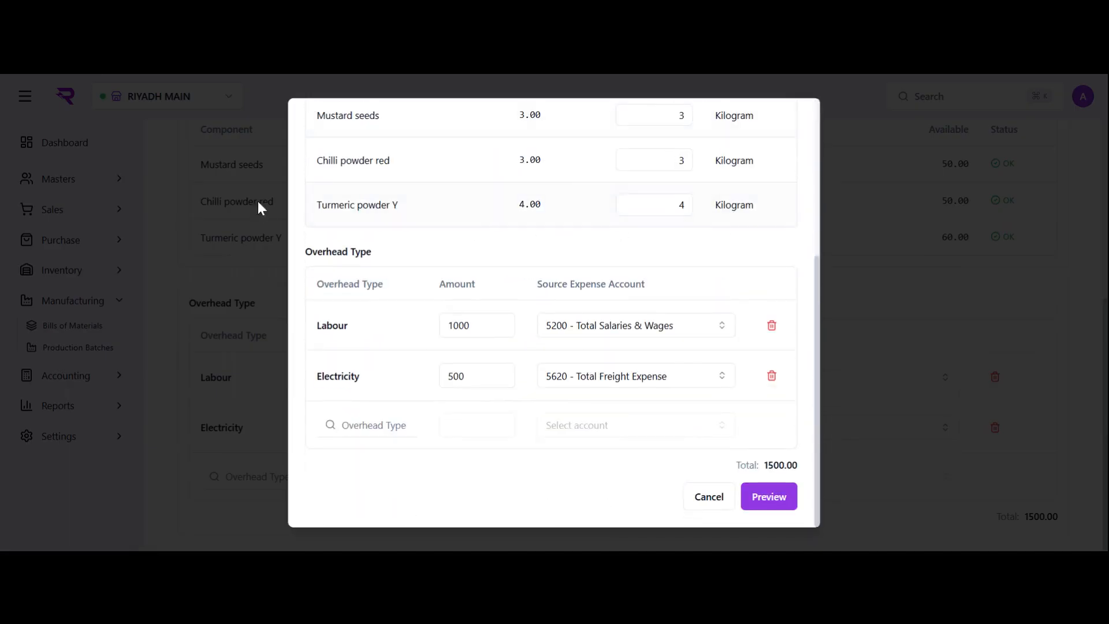
{"action": "scroll", "coordinate": [626, 175], "scroll_direction": "up", "scroll_amount": 3}
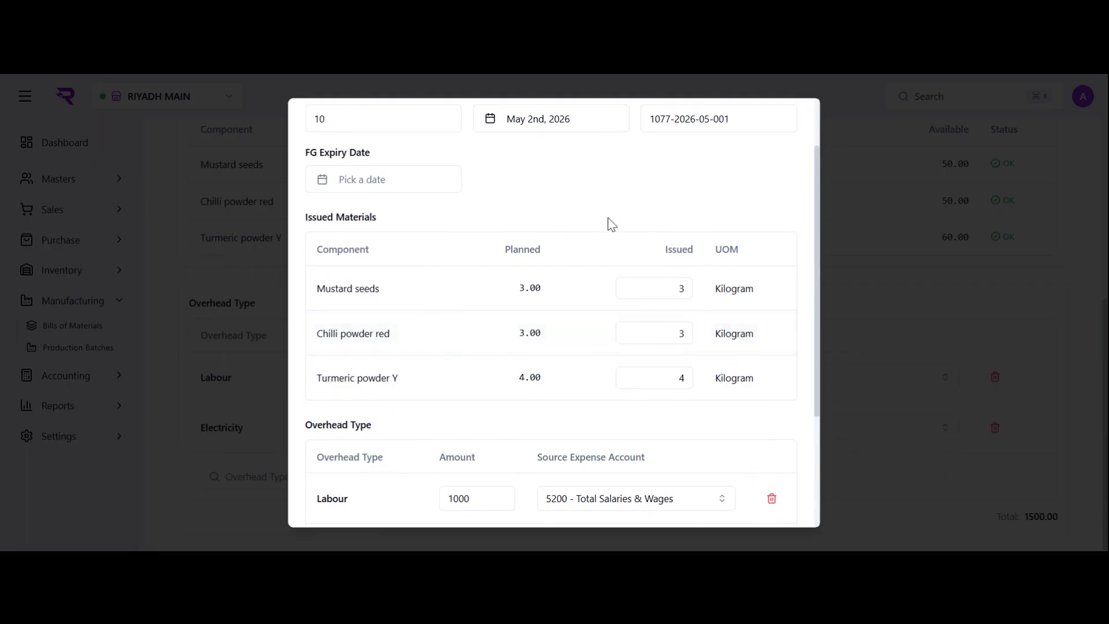
{"action": "scroll", "coordinate": [612, 224], "scroll_direction": "down", "scroll_amount": 3}
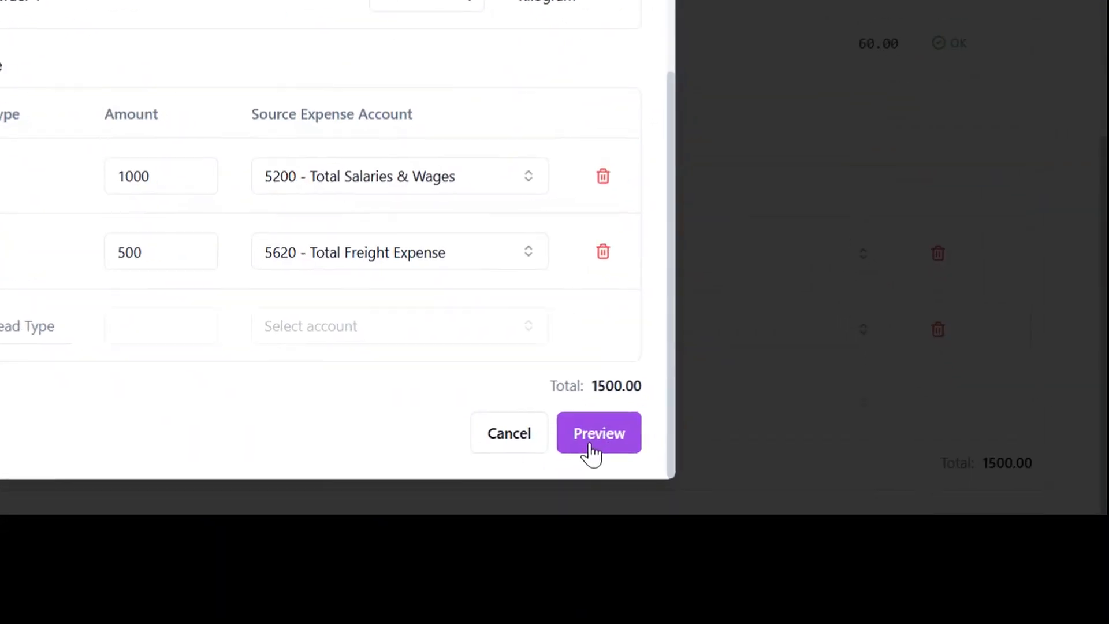
- Preview the batch's costs and journal, then confirm and post the completion and return to the production batches list
{"action": "left_click", "coordinate": [769, 496]}
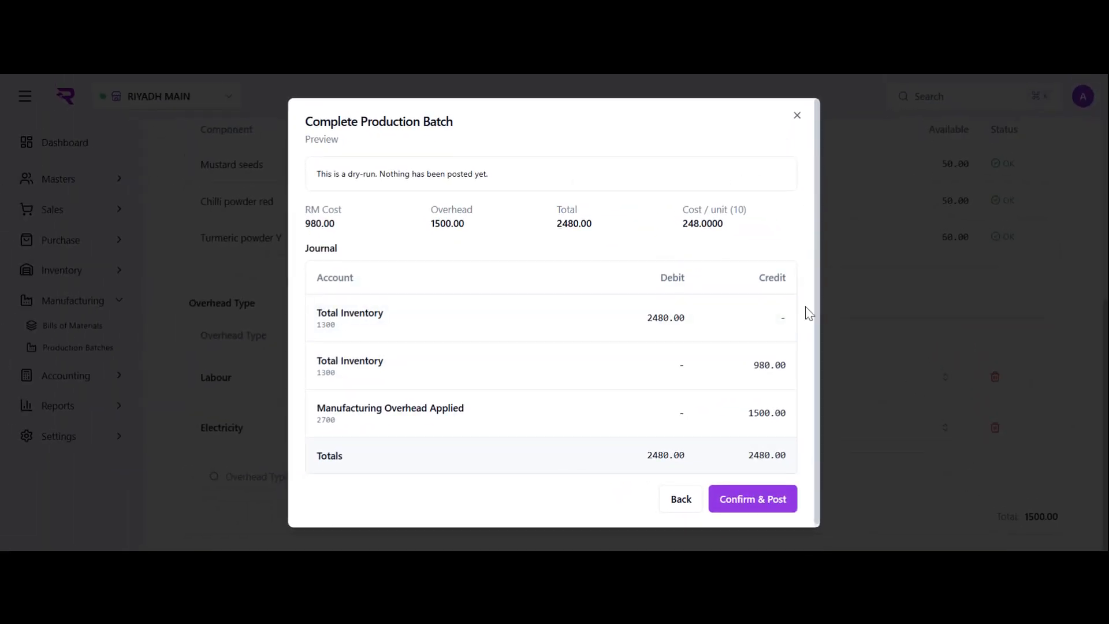
{"action": "scroll", "coordinate": [800, 364], "scroll_direction": "down", "scroll_amount": 1}
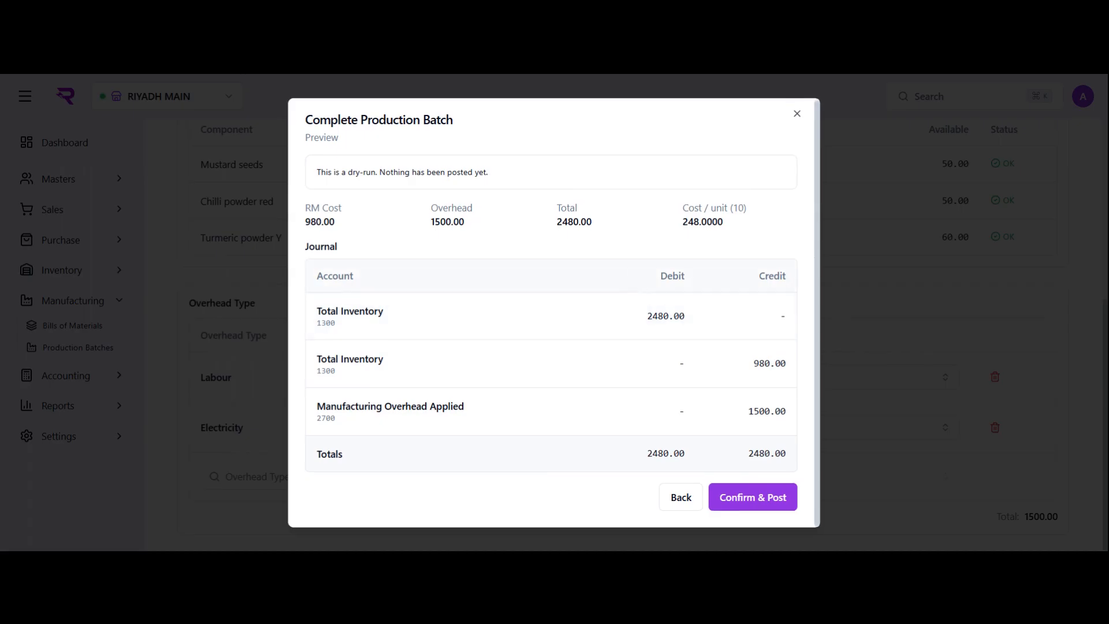
{"action": "scroll", "coordinate": [345, 201], "scroll_direction": "up", "scroll_amount": 1}
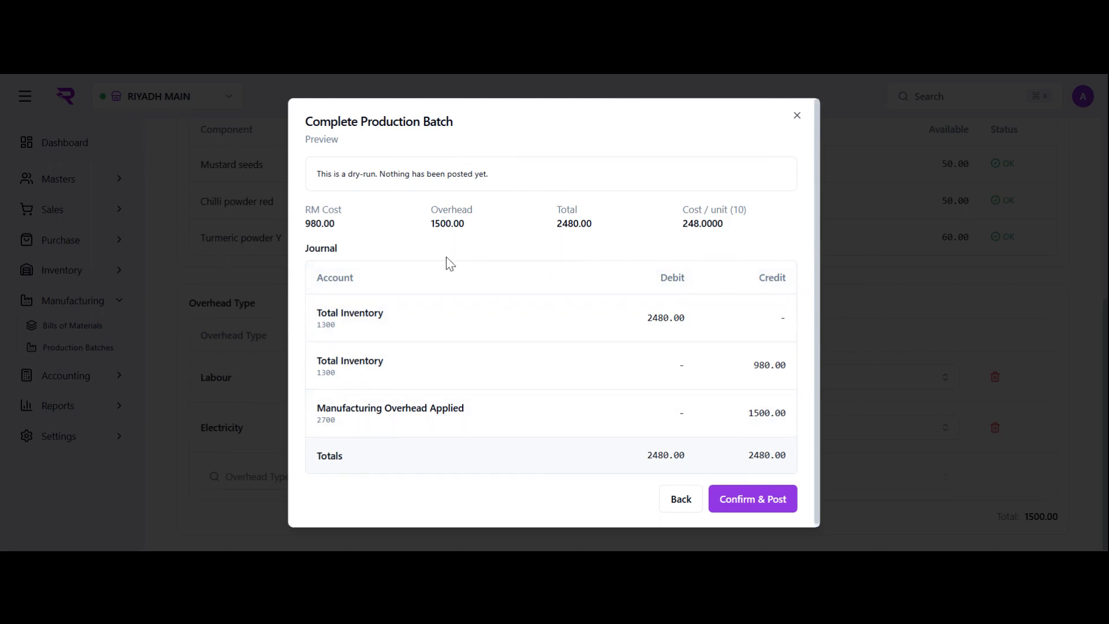
{"action": "left_click", "coordinate": [738, 505]}
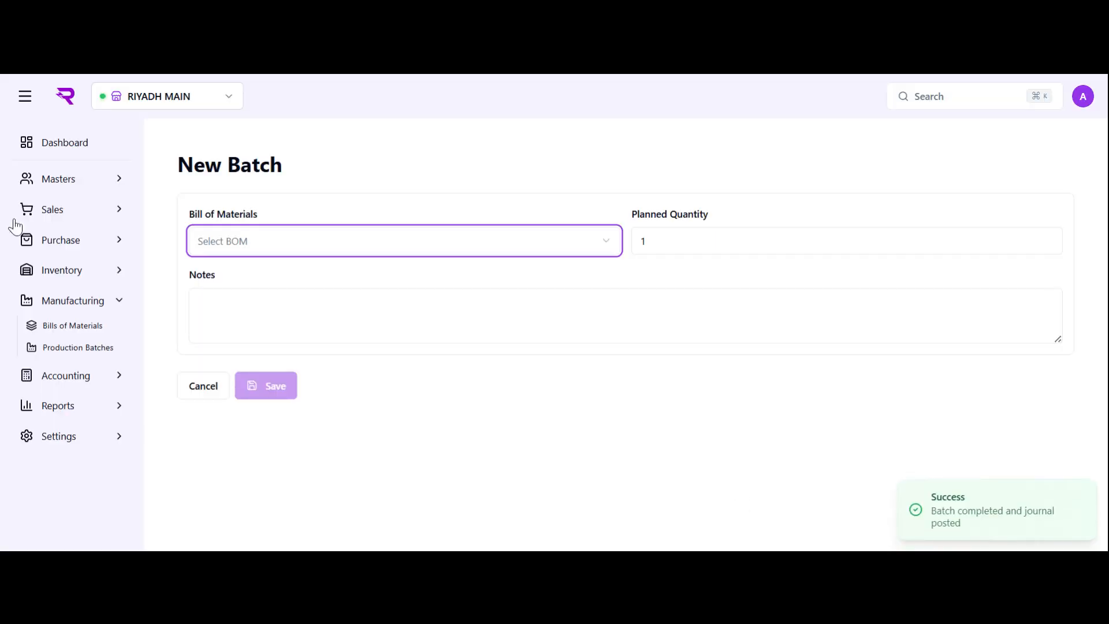
{"action": "left_click", "coordinate": [194, 386]}
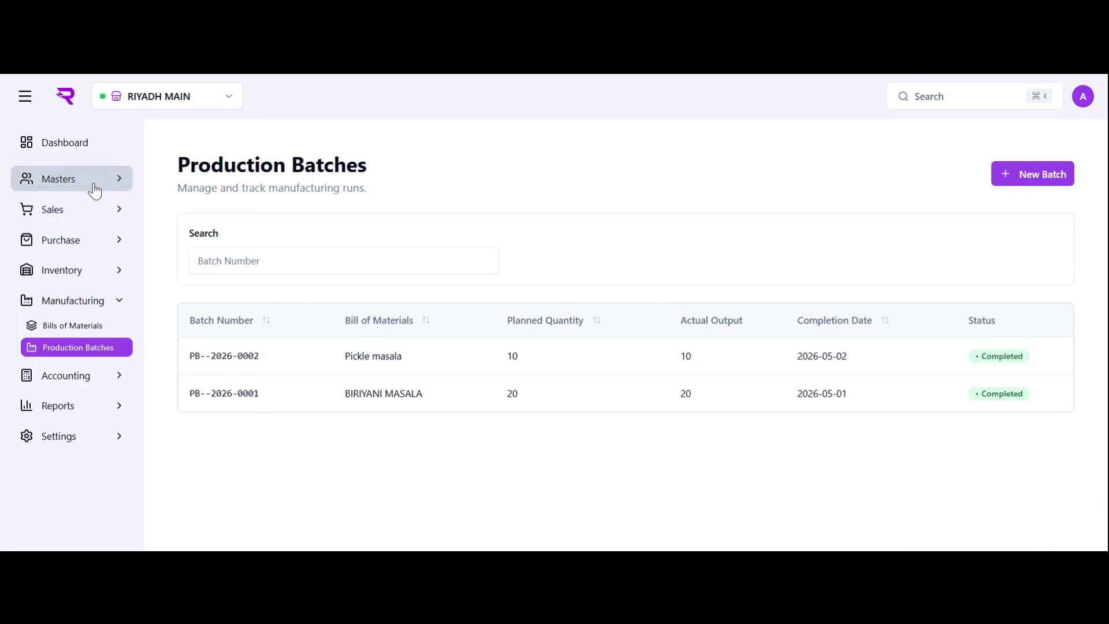
- Show all journal entries and examine the Pickle masala production batch entry's details and debit and credit lines
{"action": "left_click", "coordinate": [68, 376]}
{"action": "left_click", "coordinate": [79, 384]}
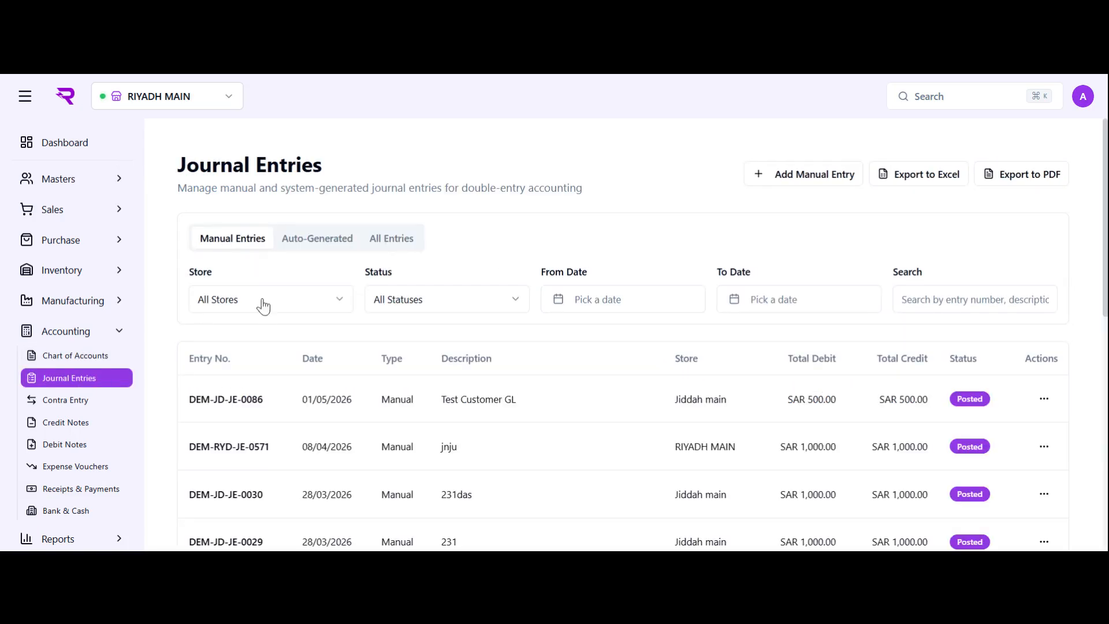
{"action": "left_click", "coordinate": [391, 237]}
{"action": "left_click", "coordinate": [498, 415]}
{"action": "scroll", "coordinate": [347, 346], "scroll_direction": "down", "scroll_amount": 4}
{"action": "scroll", "coordinate": [591, 191], "scroll_direction": "up", "scroll_amount": 4}
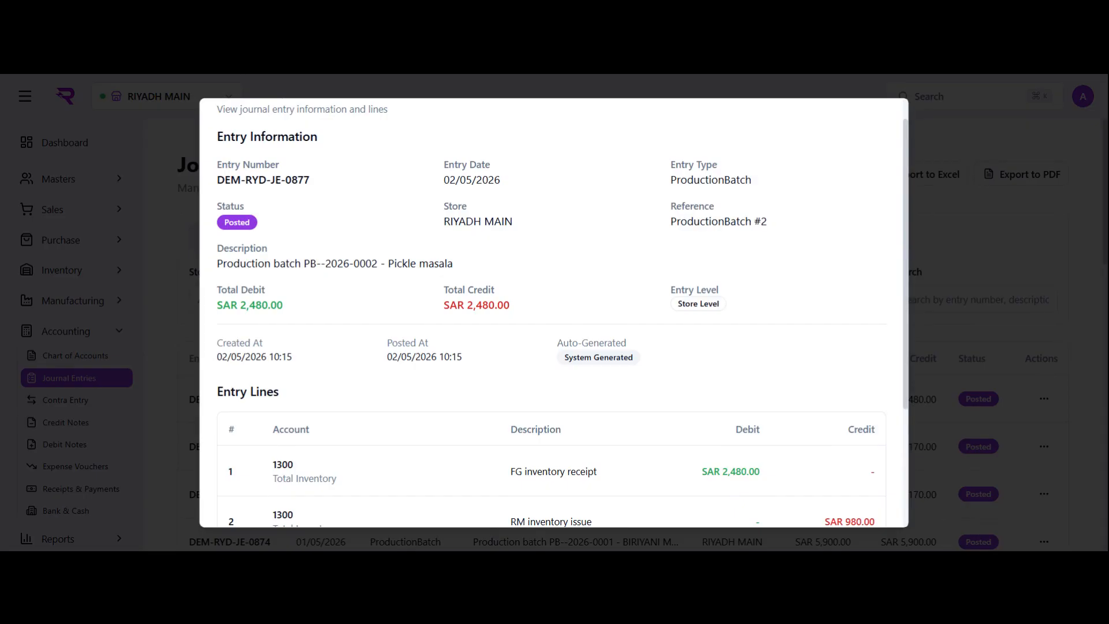
{"action": "scroll", "coordinate": [314, 238], "scroll_direction": "up", "scroll_amount": 1}
{"action": "scroll", "coordinate": [488, 280], "scroll_direction": "down", "scroll_amount": 4}
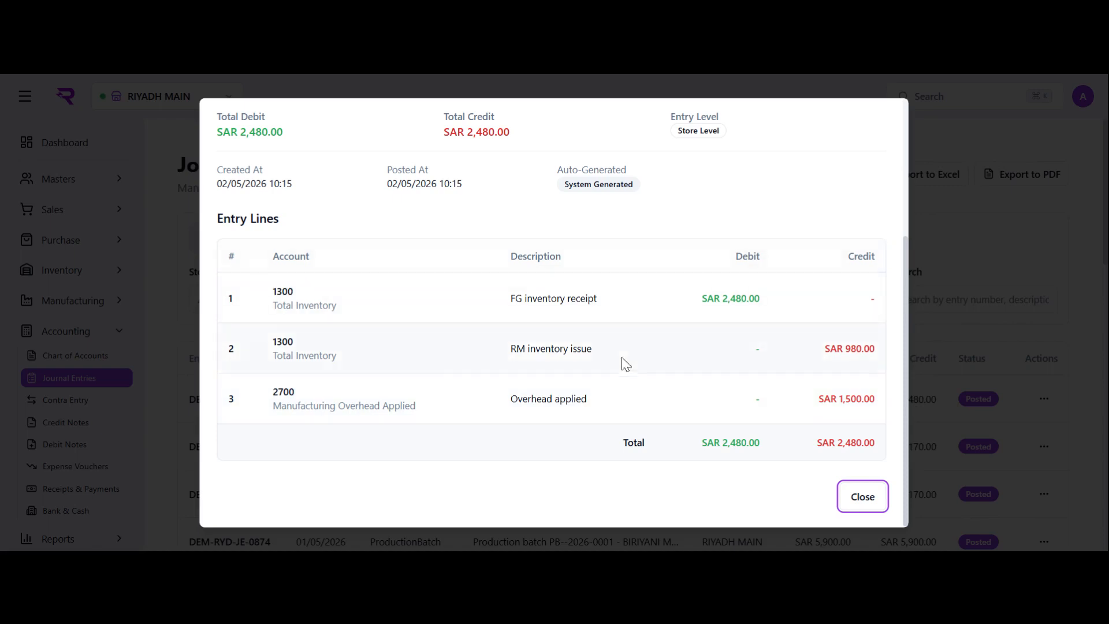
{"action": "left_click", "coordinate": [924, 288]}
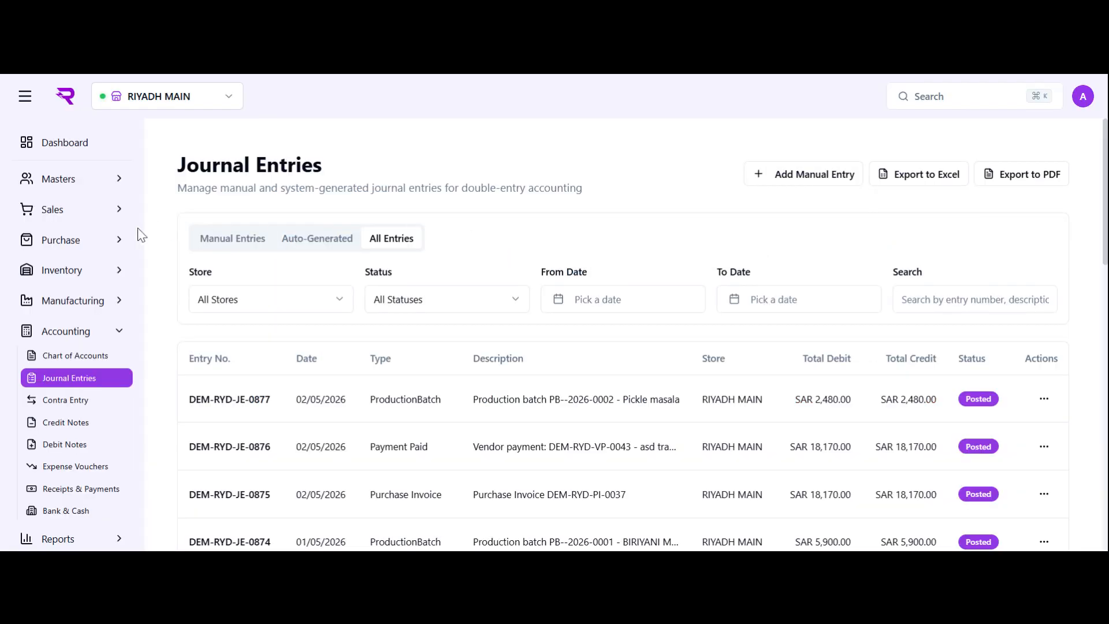
- Search the product list for "pick" and check the stock of Pickle masala
{"action": "left_click", "coordinate": [102, 183]}
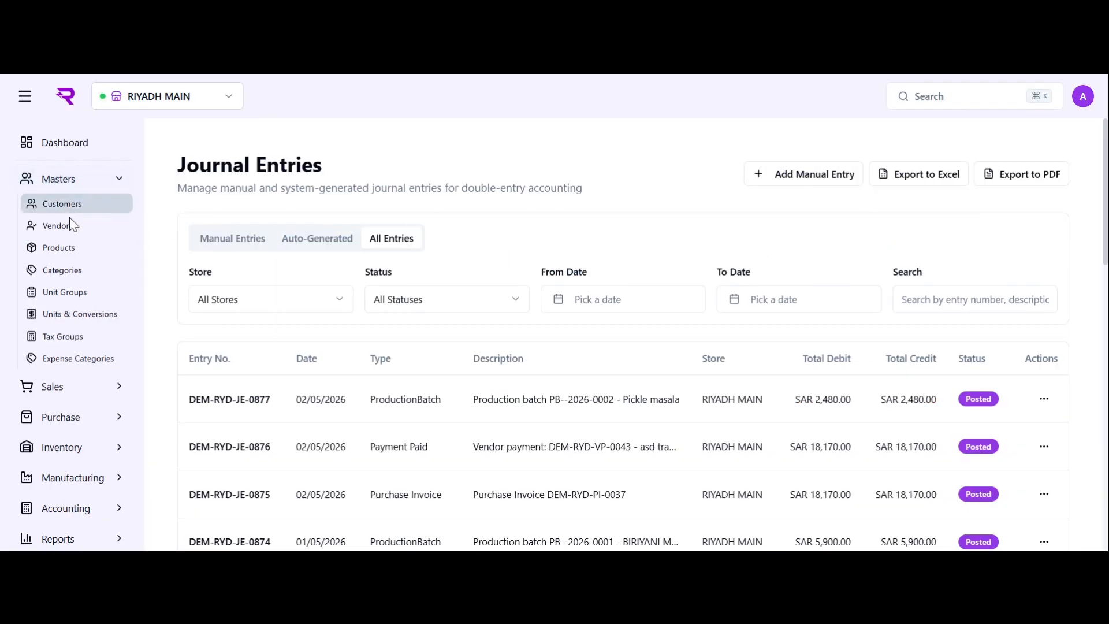
{"action": "left_click", "coordinate": [61, 249]}
{"action": "left_click", "coordinate": [899, 238]}
{"action": "type", "text": "pic"}
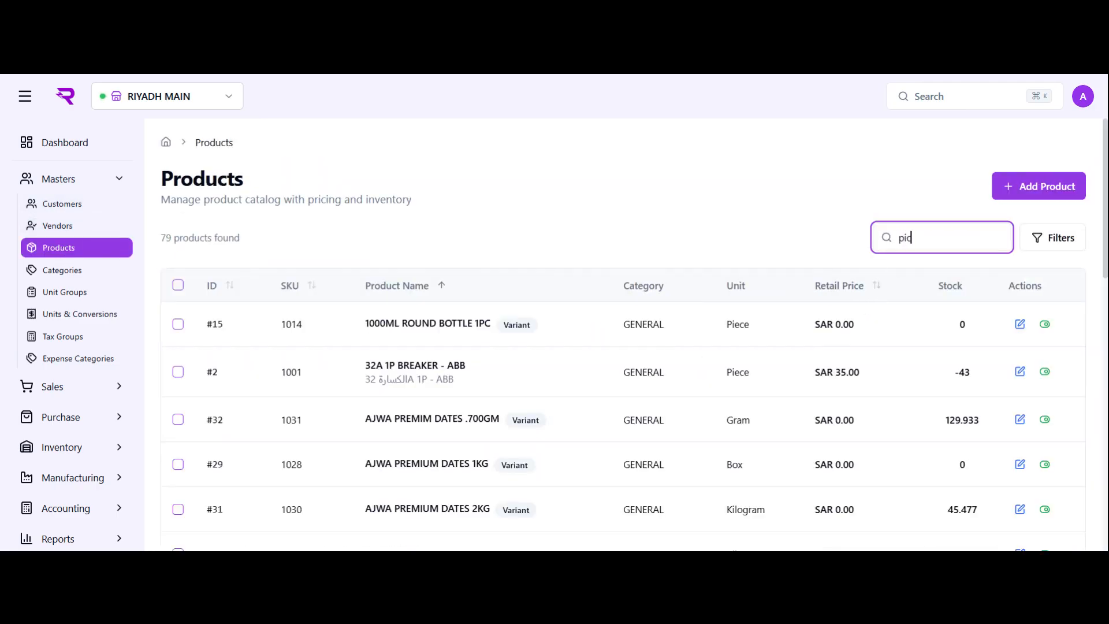
{"action": "type", "text": "k"}
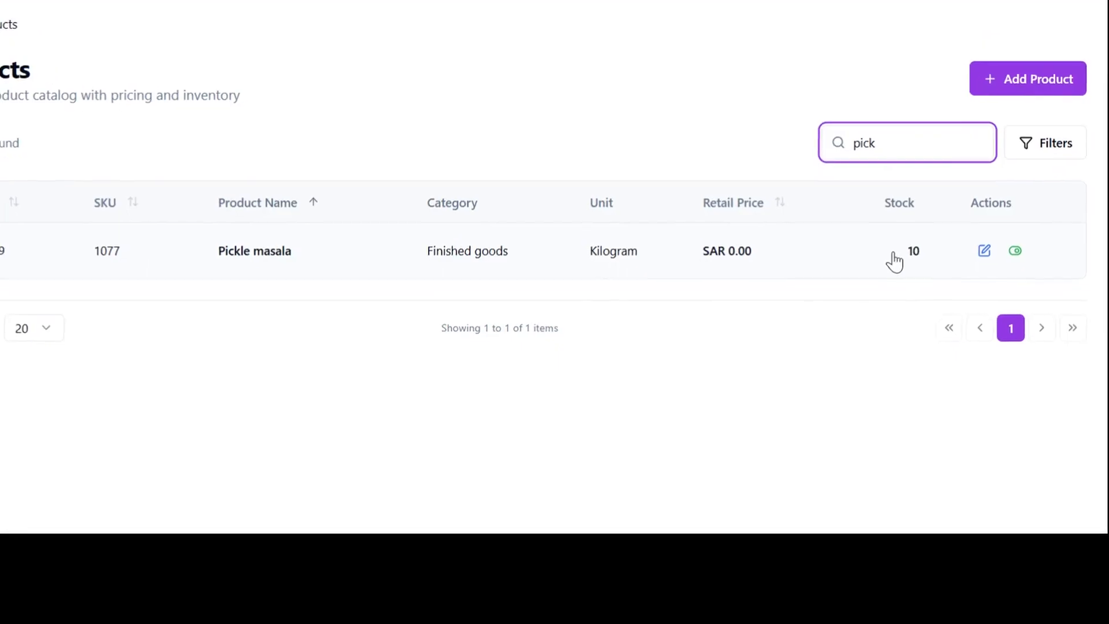
- Open Pickle masala's product details and examine its product information, bill of materials and production batches
{"action": "left_click", "coordinate": [937, 333]}
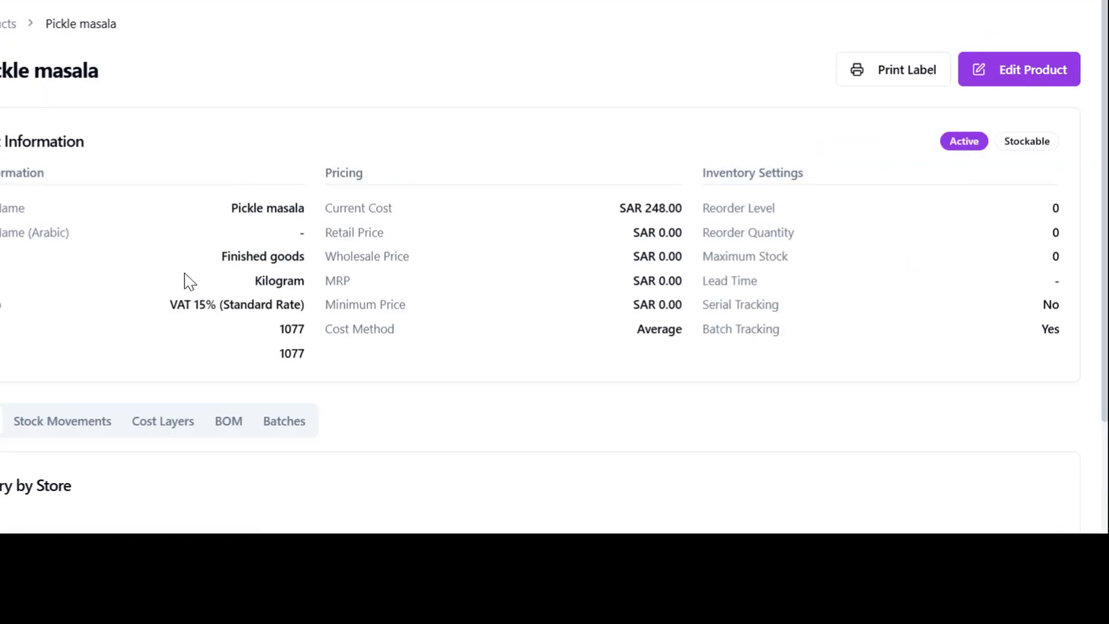
{"action": "scroll", "coordinate": [184, 280], "scroll_direction": "down", "scroll_amount": 2}
{"action": "left_click", "coordinate": [229, 314]}
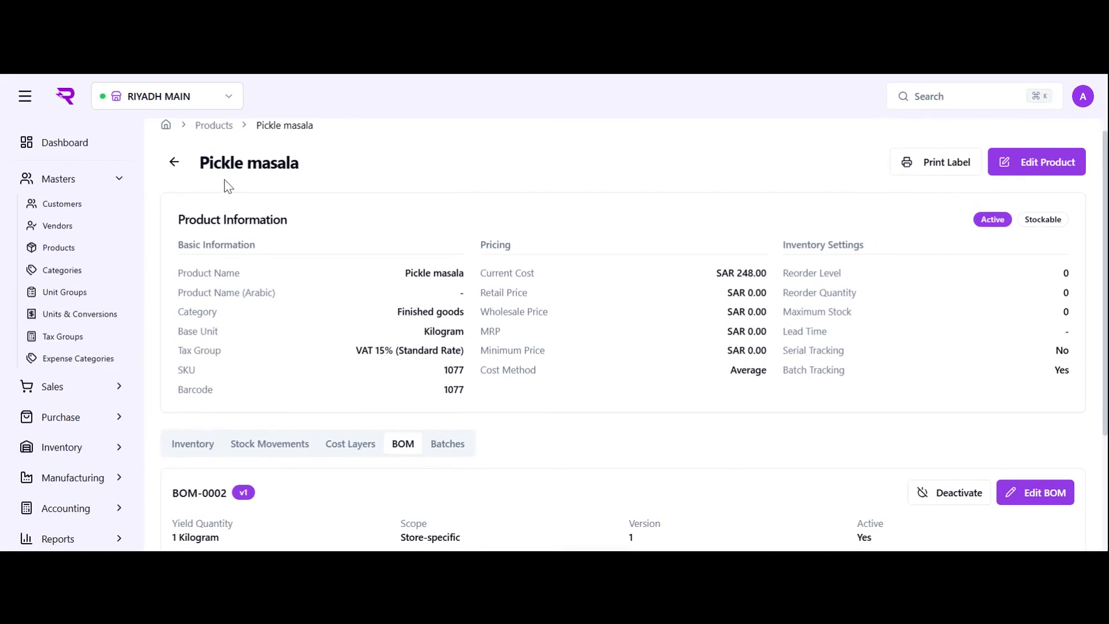
{"action": "scroll", "coordinate": [333, 237], "scroll_direction": "down", "scroll_amount": 3}
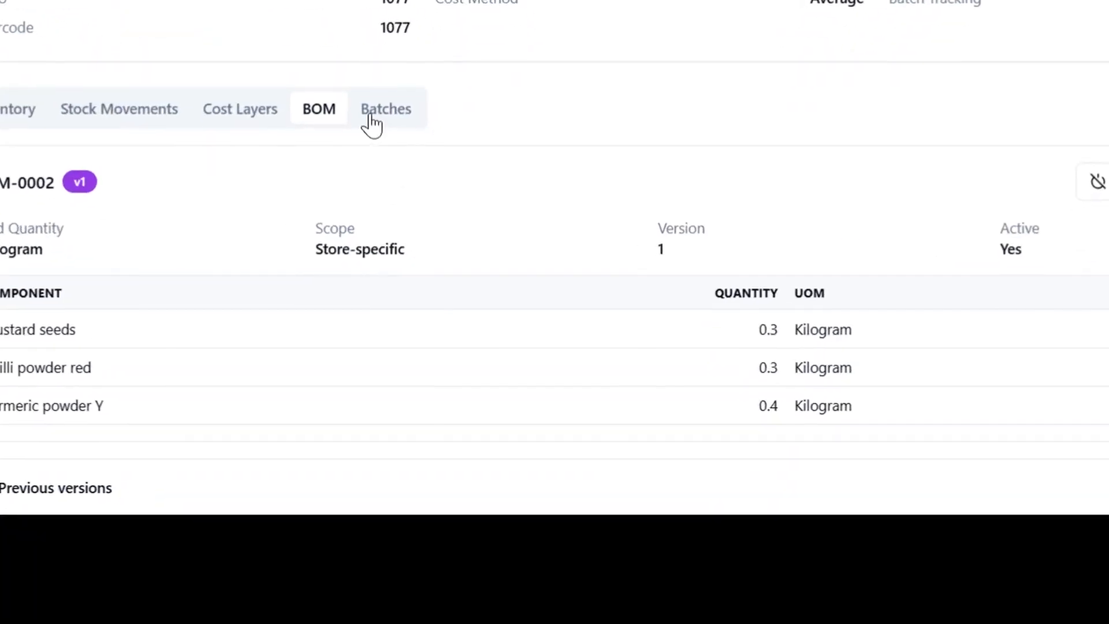
{"action": "left_click", "coordinate": [447, 280]}
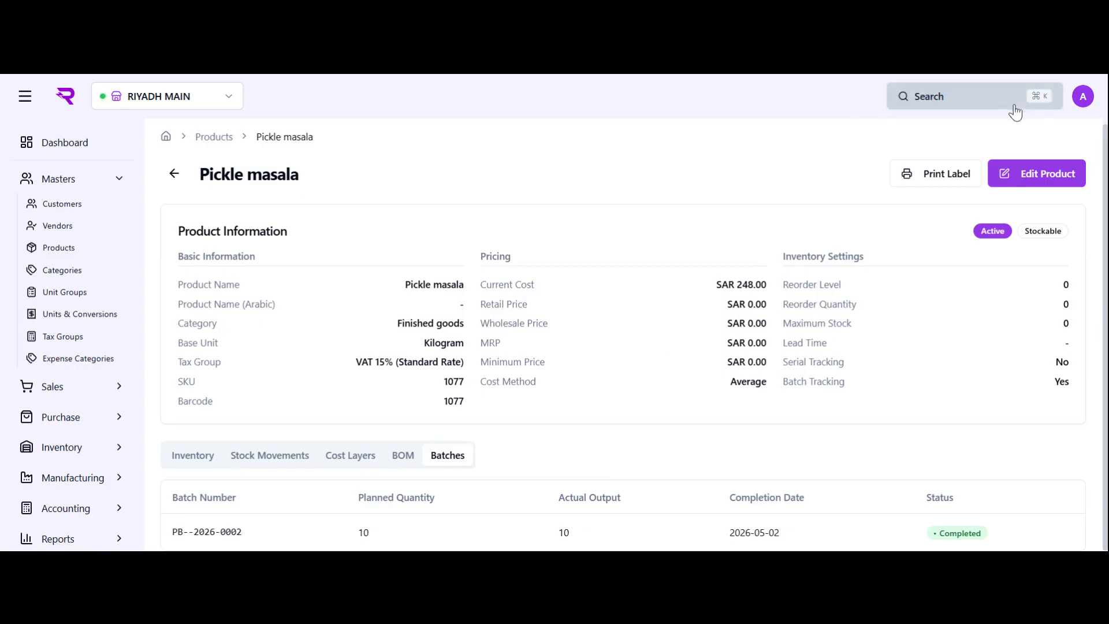
- Open Pickle masala for editing, review its category, unit, tax and pricing fields, and close the form without saving
{"action": "left_click", "coordinate": [1026, 183]}
{"action": "scroll", "coordinate": [934, 212], "scroll_direction": "down", "scroll_amount": 2}
{"action": "scroll", "coordinate": [933, 212], "scroll_direction": "up", "scroll_amount": 3}
{"action": "scroll", "coordinate": [935, 214], "scroll_direction": "down", "scroll_amount": 3}
{"action": "scroll", "coordinate": [935, 217], "scroll_direction": "down", "scroll_amount": 10}
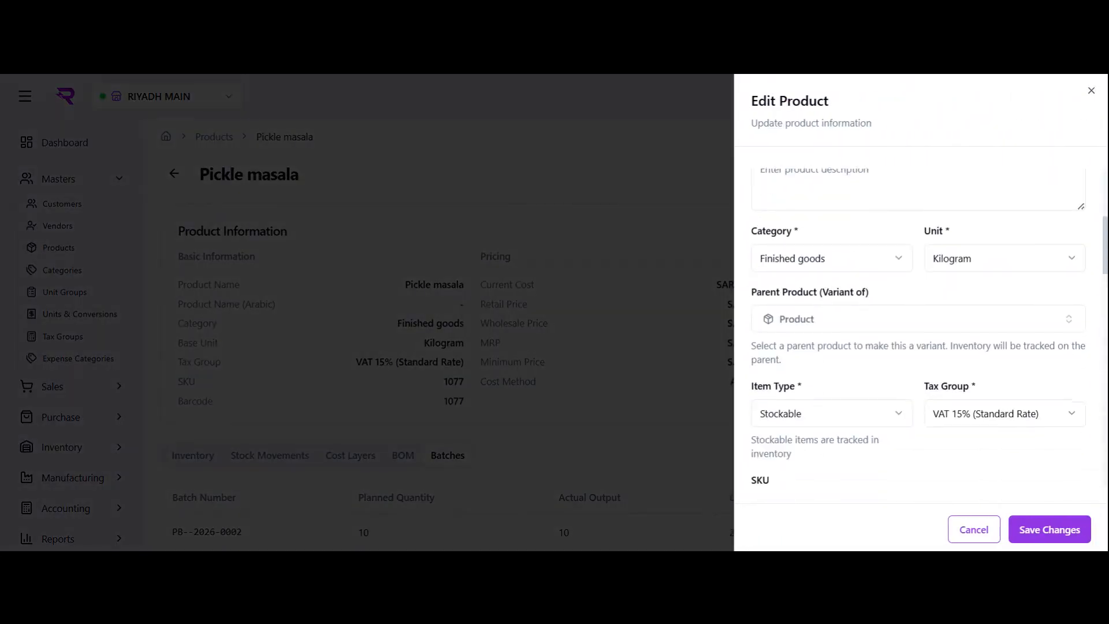
{"action": "scroll", "coordinate": [890, 237], "scroll_direction": "up", "scroll_amount": 3}
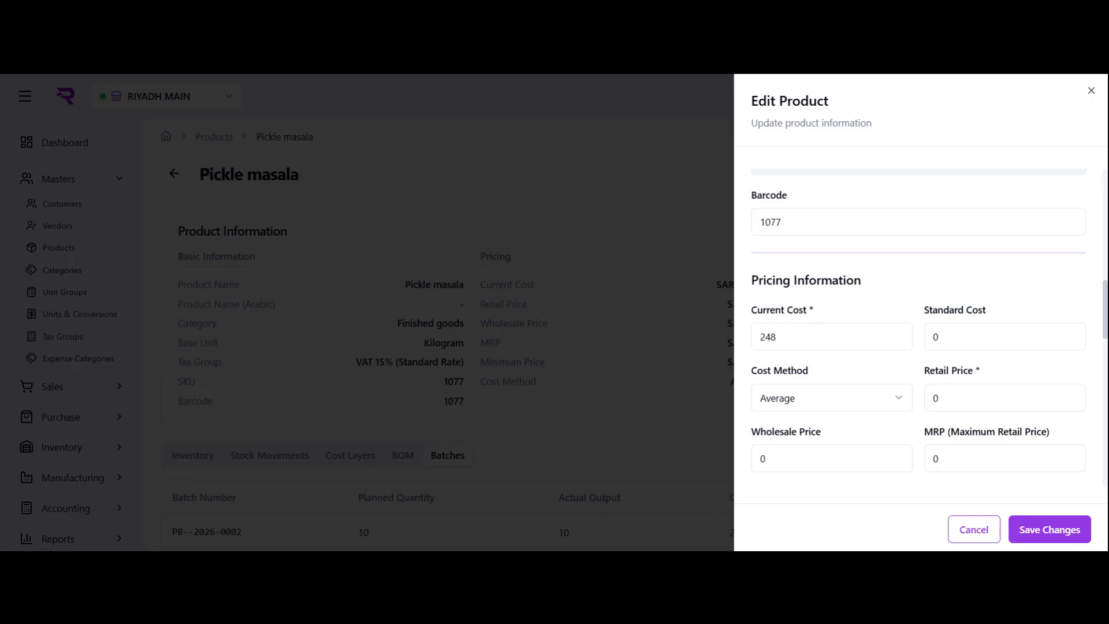
{"action": "left_click", "coordinate": [526, 205]}
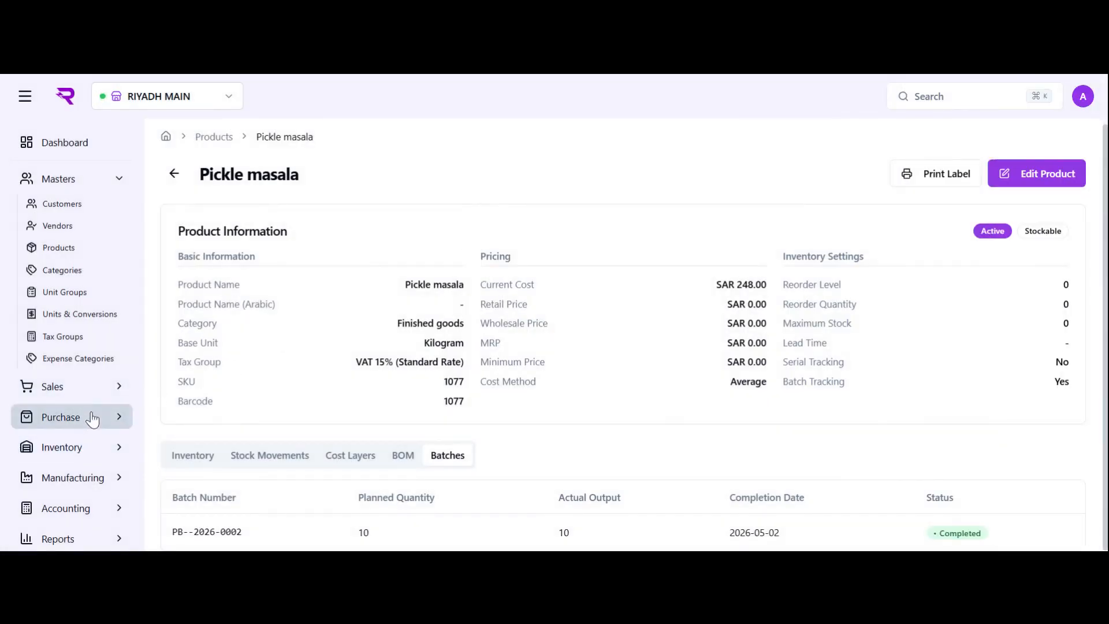
- Open the Pickle masala production batch and review its cost summary, quantities, materials and overheads
{"action": "left_click", "coordinate": [89, 473]}
{"action": "left_click", "coordinate": [72, 347]}
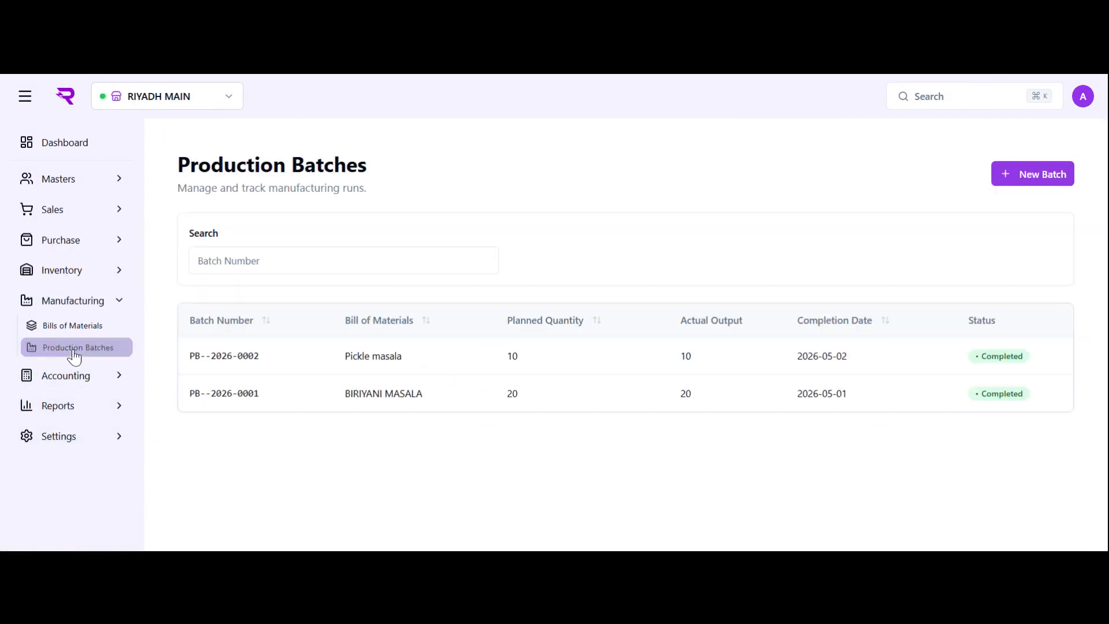
{"action": "left_click", "coordinate": [450, 371]}
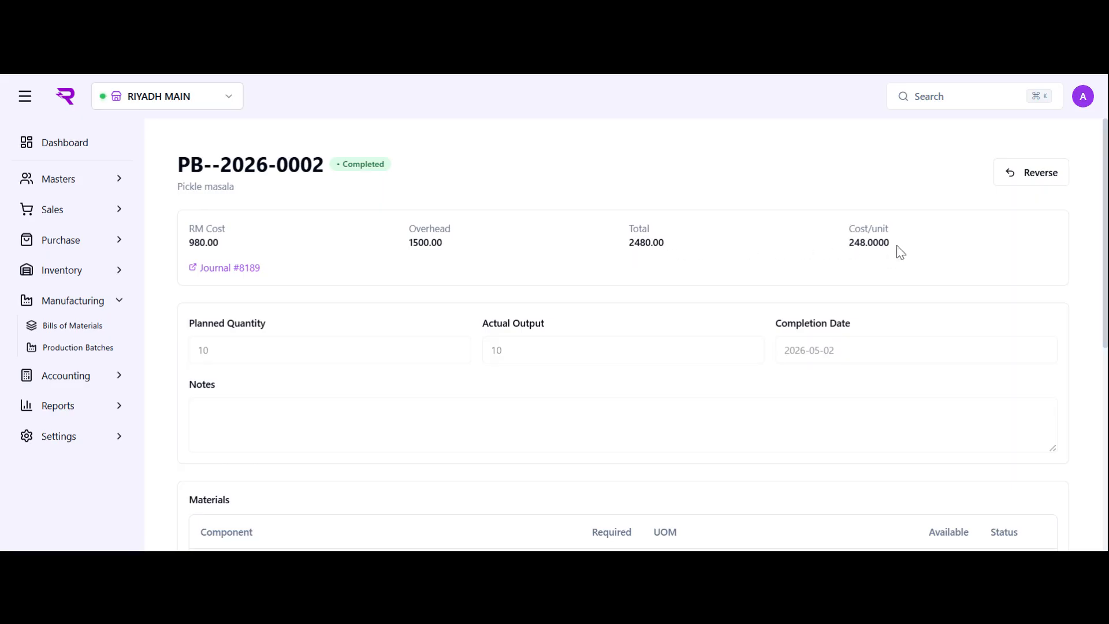
{"action": "scroll", "coordinate": [901, 248], "scroll_direction": "down", "scroll_amount": 6}
{"action": "scroll", "coordinate": [723, 223], "scroll_direction": "down", "scroll_amount": 1}
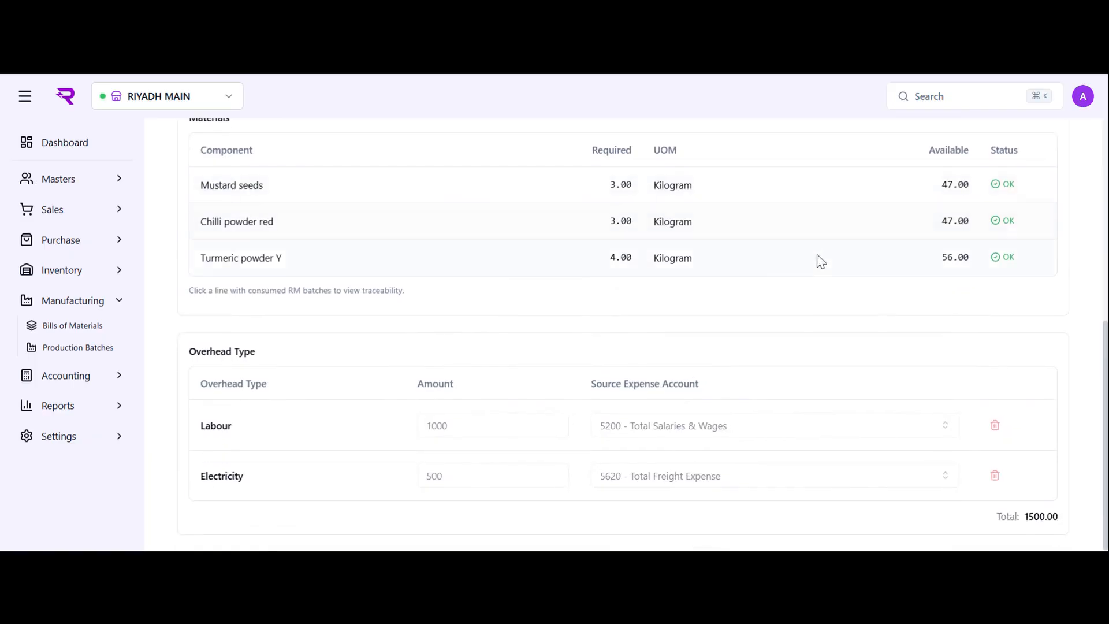
{"action": "scroll", "coordinate": [713, 285], "scroll_direction": "up", "scroll_amount": 7}
- View the Production Batch Listing among the manufacturing reports, then return to the manufacturing reports overview
{"action": "left_click", "coordinate": [67, 406]}
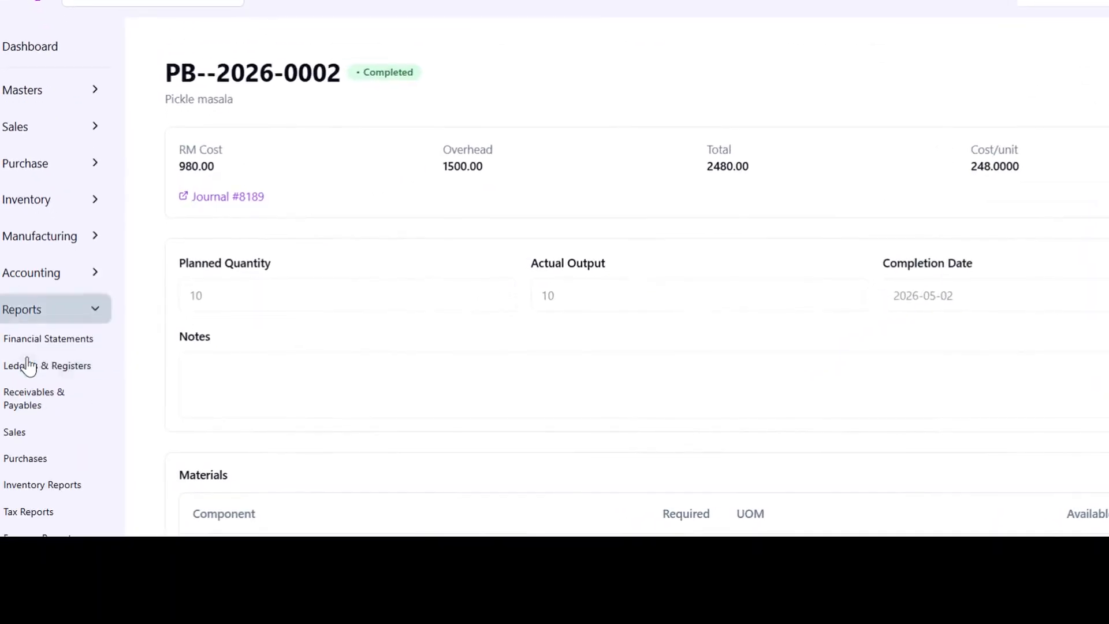
{"action": "scroll", "coordinate": [86, 349], "scroll_direction": "down", "scroll_amount": 2}
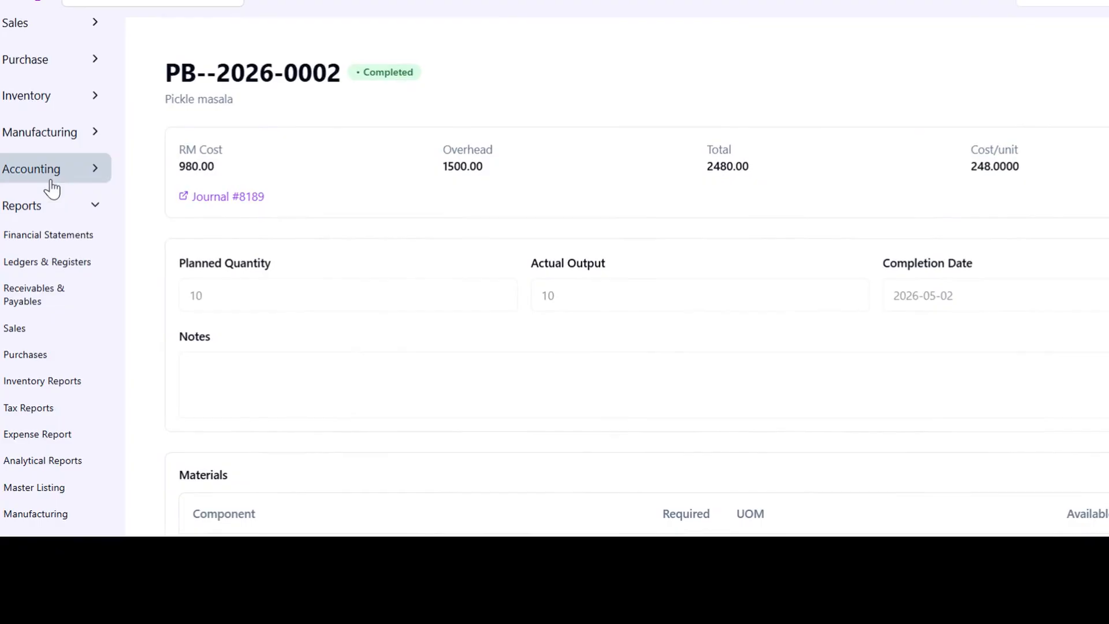
{"action": "scroll", "coordinate": [18, 359], "scroll_direction": "down", "scroll_amount": 1}
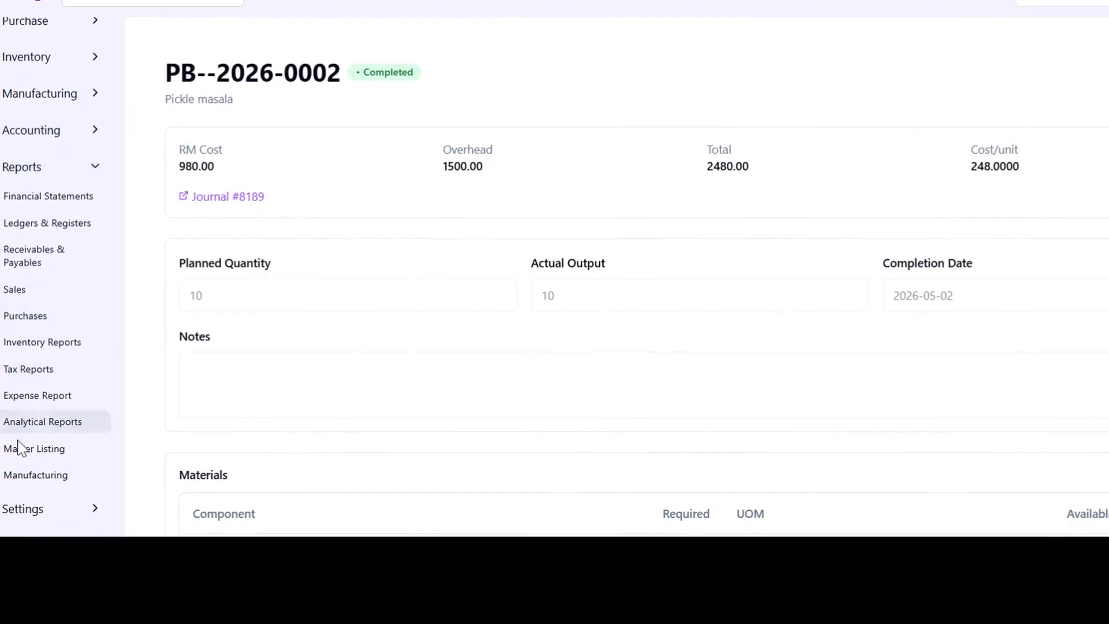
{"action": "left_click", "coordinate": [11, 479]}
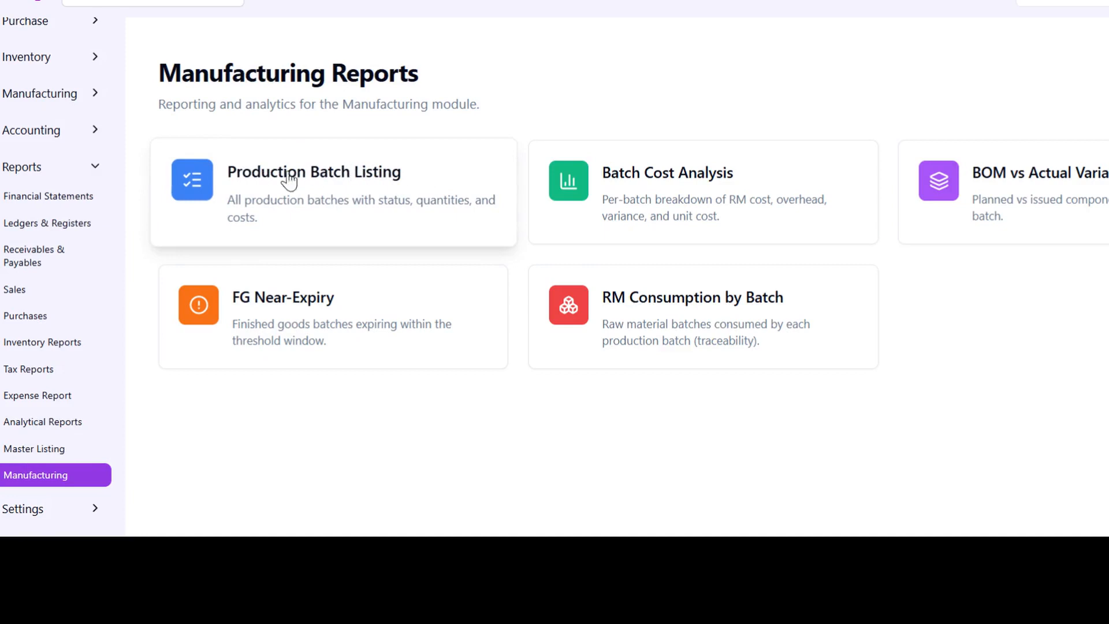
{"action": "left_click", "coordinate": [270, 185]}
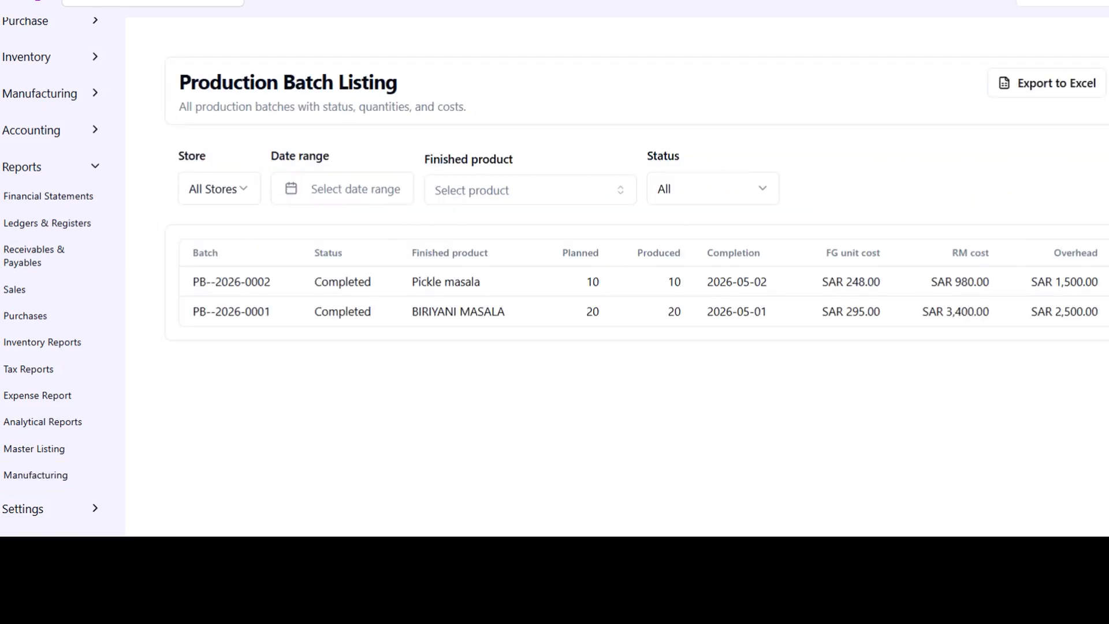
{"action": "key", "text": "alt+Left"}
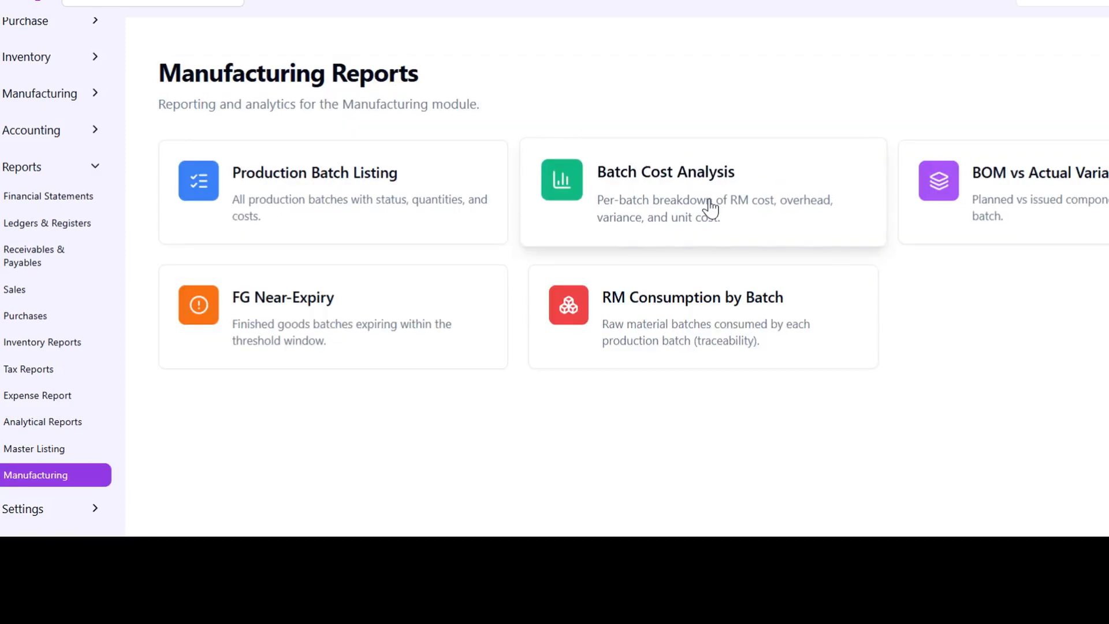